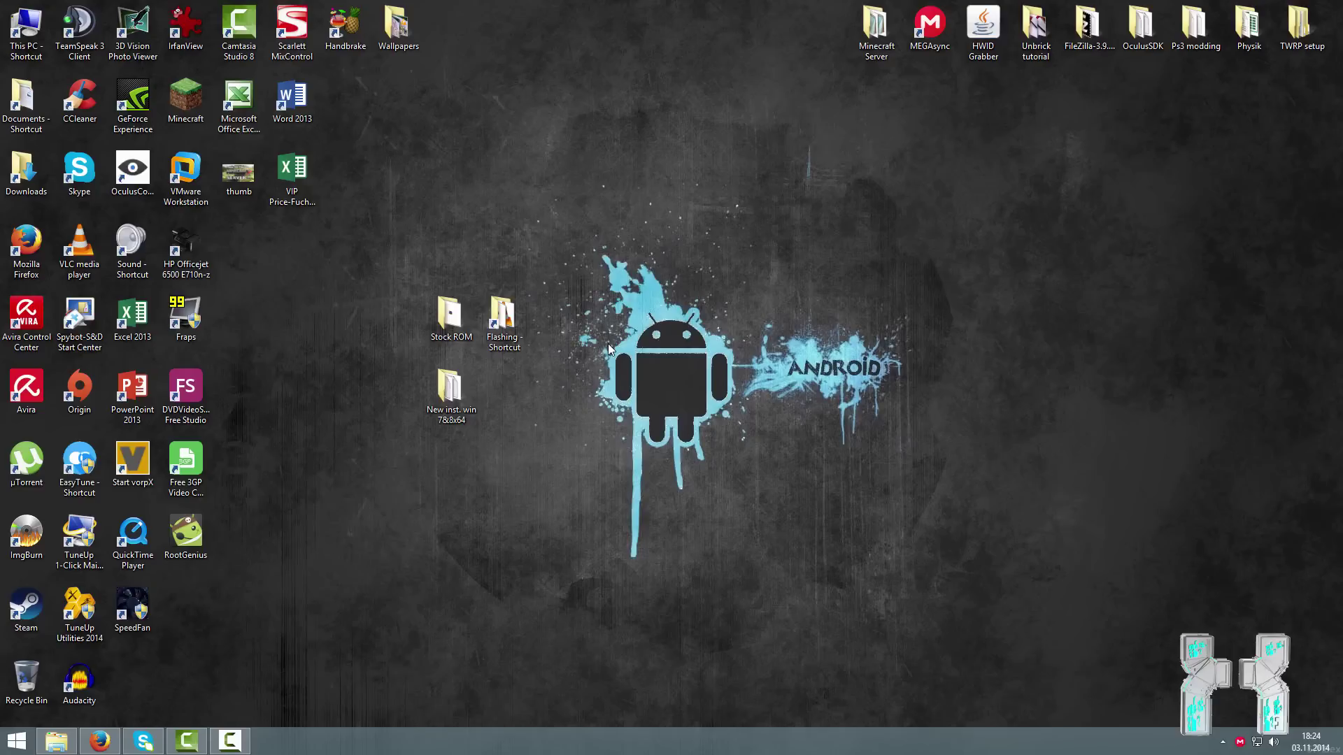
Step: Open the MTKDownloads folder through the Flashing shortcut on the desktop
{"action": "double_click", "coordinate": [503, 325]}
{"action": "double_click", "coordinate": [510, 387]}
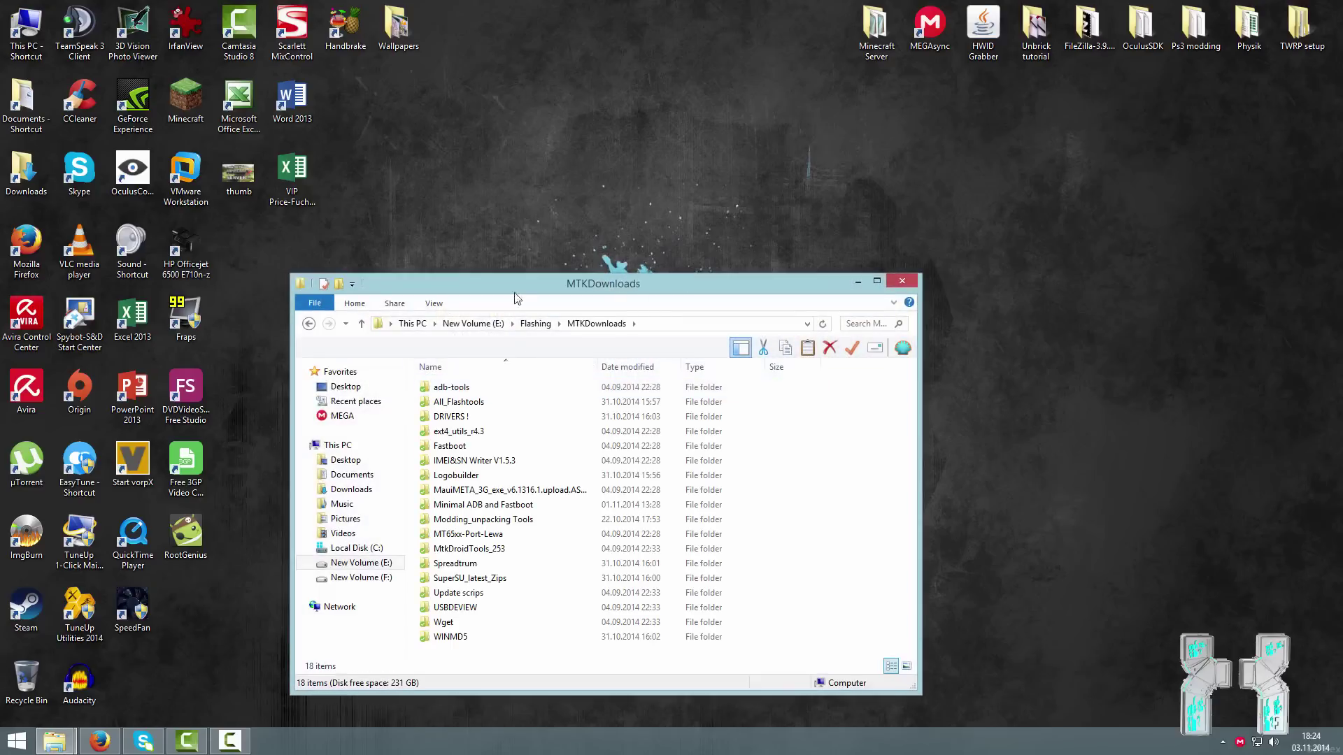
{"action": "left_click_drag", "start_coordinate": [518, 274], "coordinate": [517, 160]}
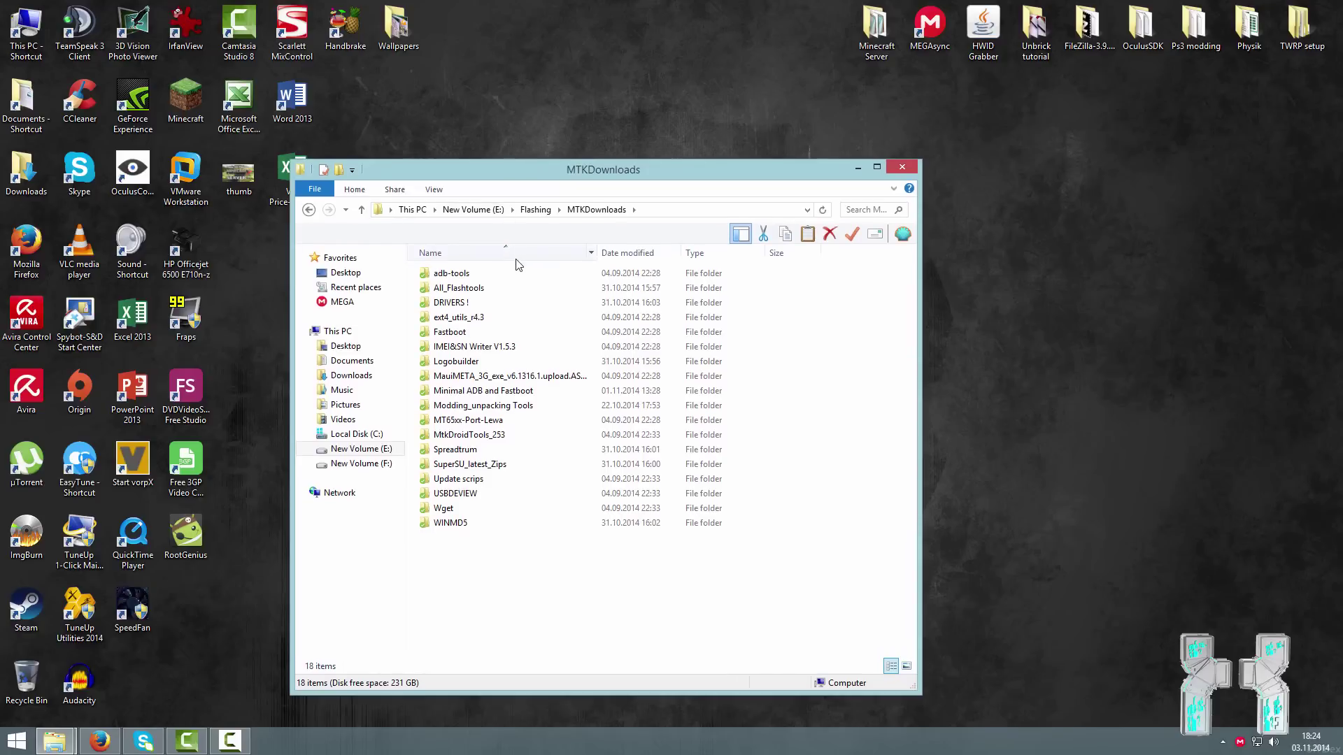
Step: Look through the SP Flash Tool versions in the All_Flashtools folder and return to MTKDownloads
{"action": "double_click", "coordinate": [462, 289]}
{"action": "left_click_drag", "start_coordinate": [695, 478], "coordinate": [447, 269]}
{"action": "left_click", "coordinate": [515, 386]}
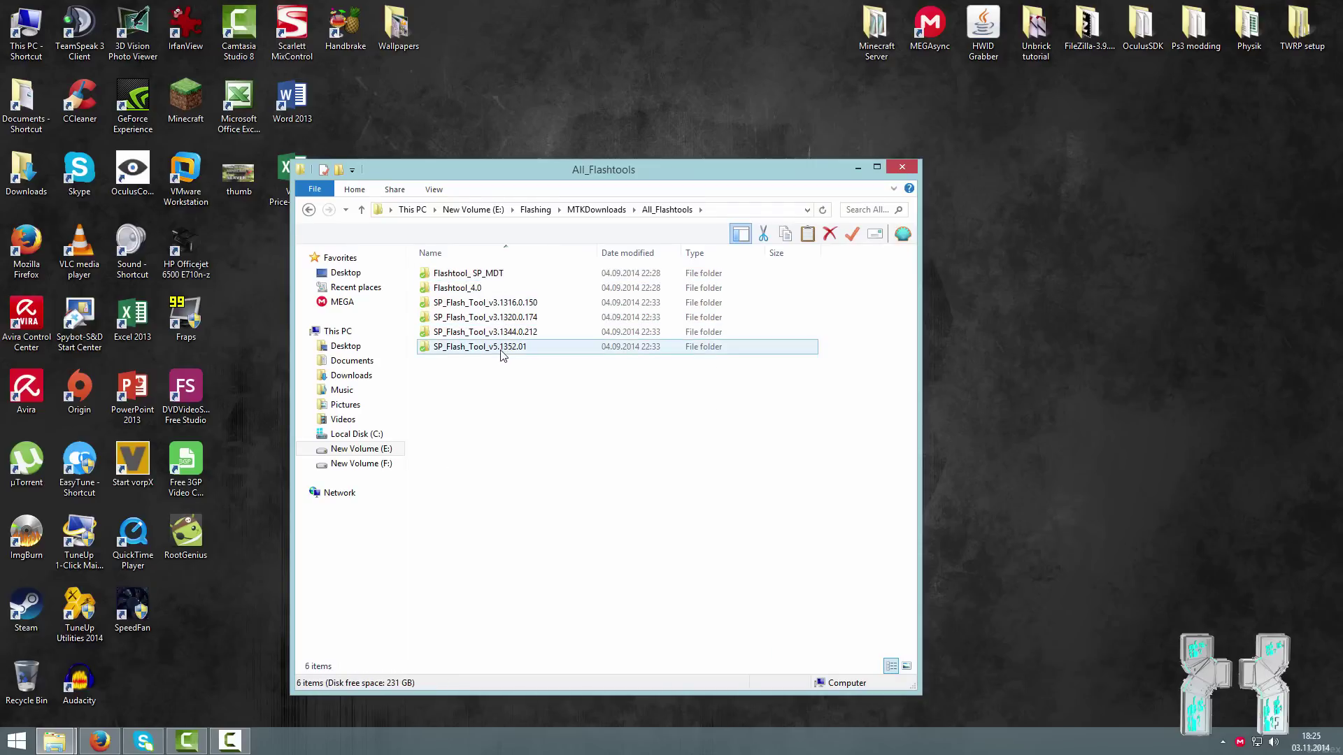
{"action": "left_click", "coordinate": [521, 352]}
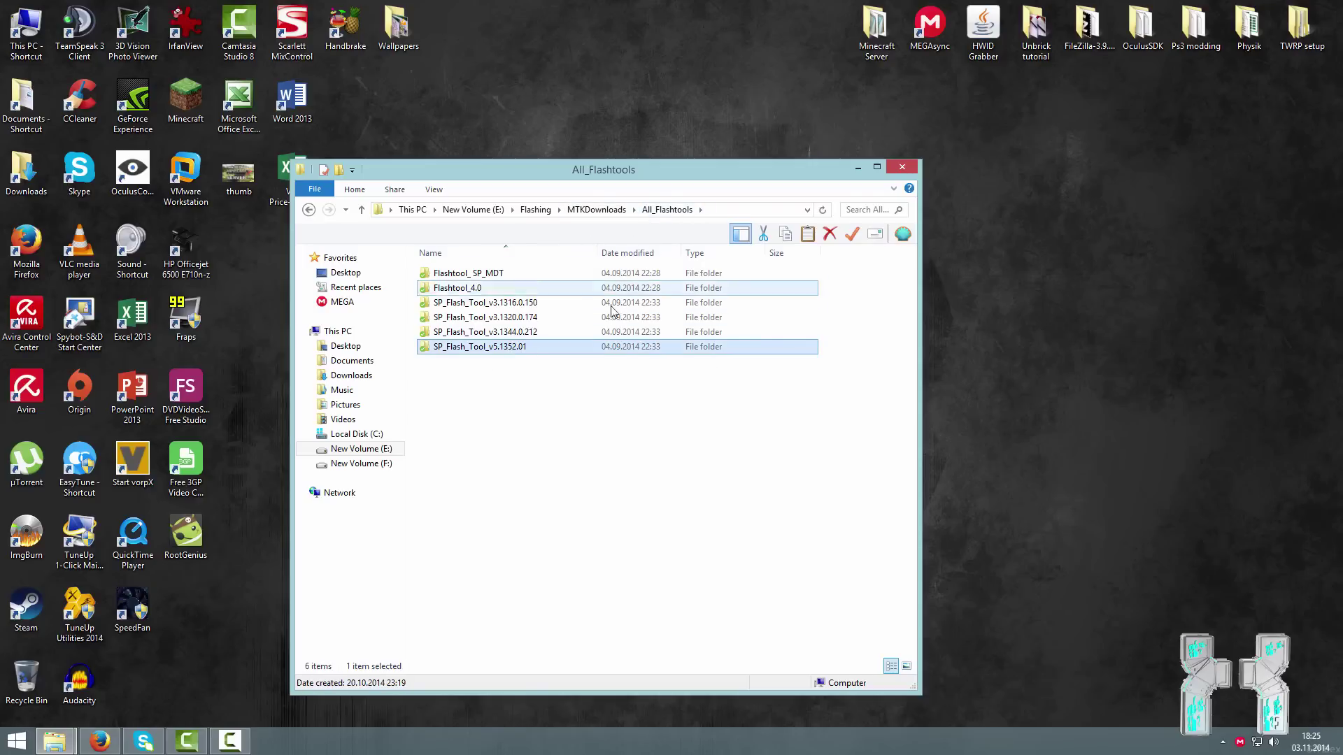
{"action": "left_click", "coordinate": [309, 209]}
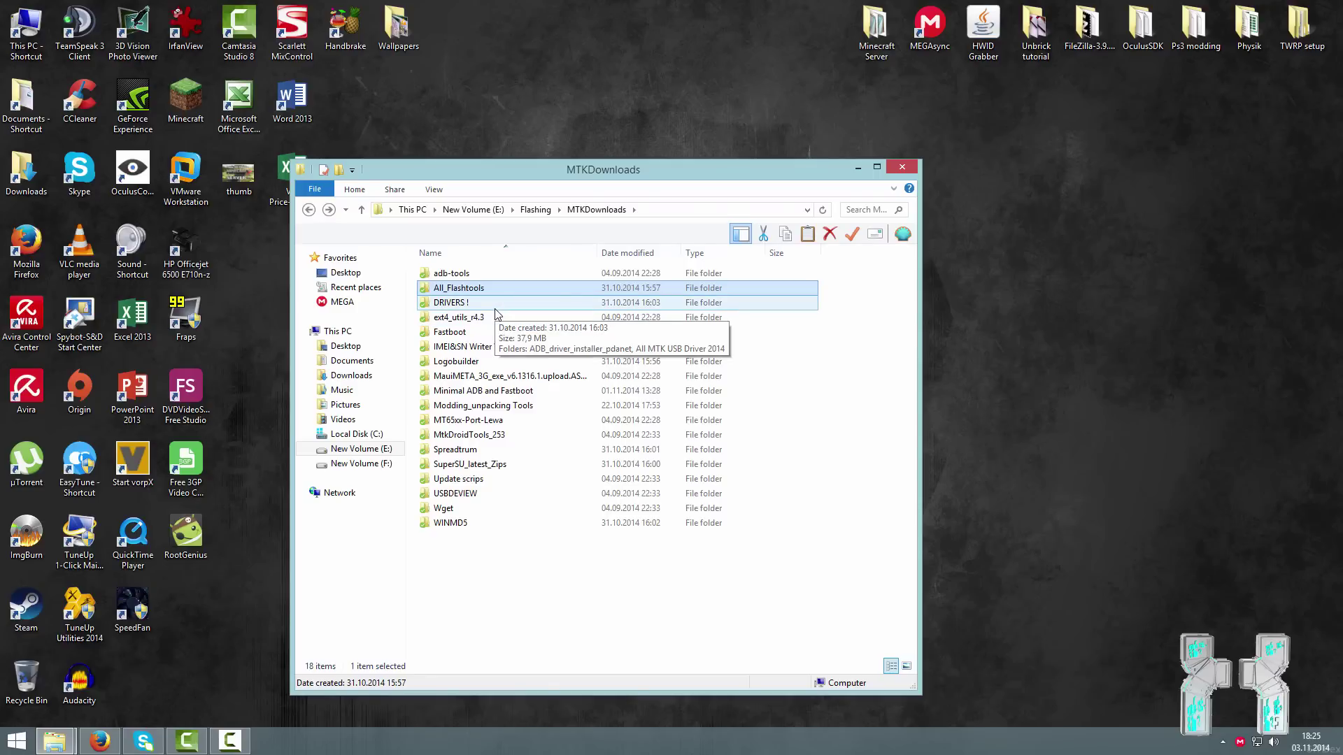
Step: Open the All MTK Drivers folder inside DRIVERS! and All MTK USB Driver 2014
{"action": "double_click", "coordinate": [497, 314]}
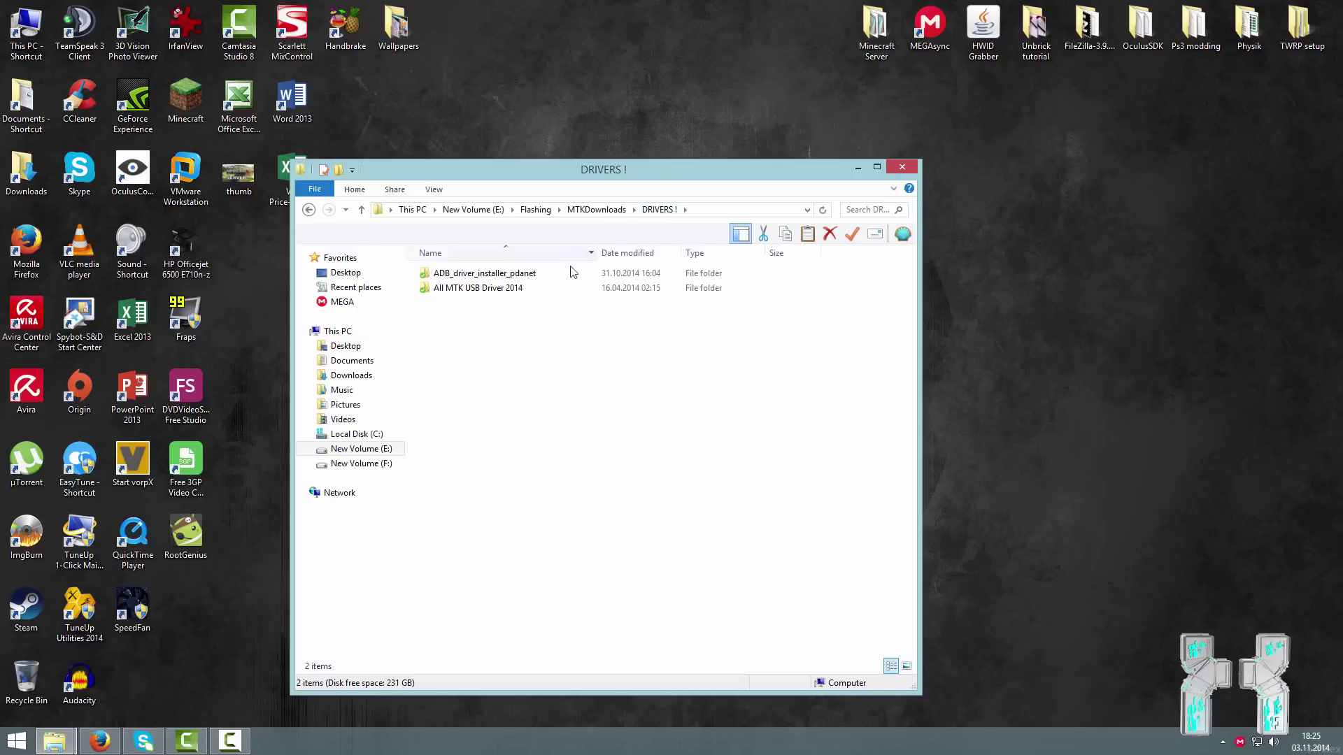
{"action": "double_click", "coordinate": [480, 289]}
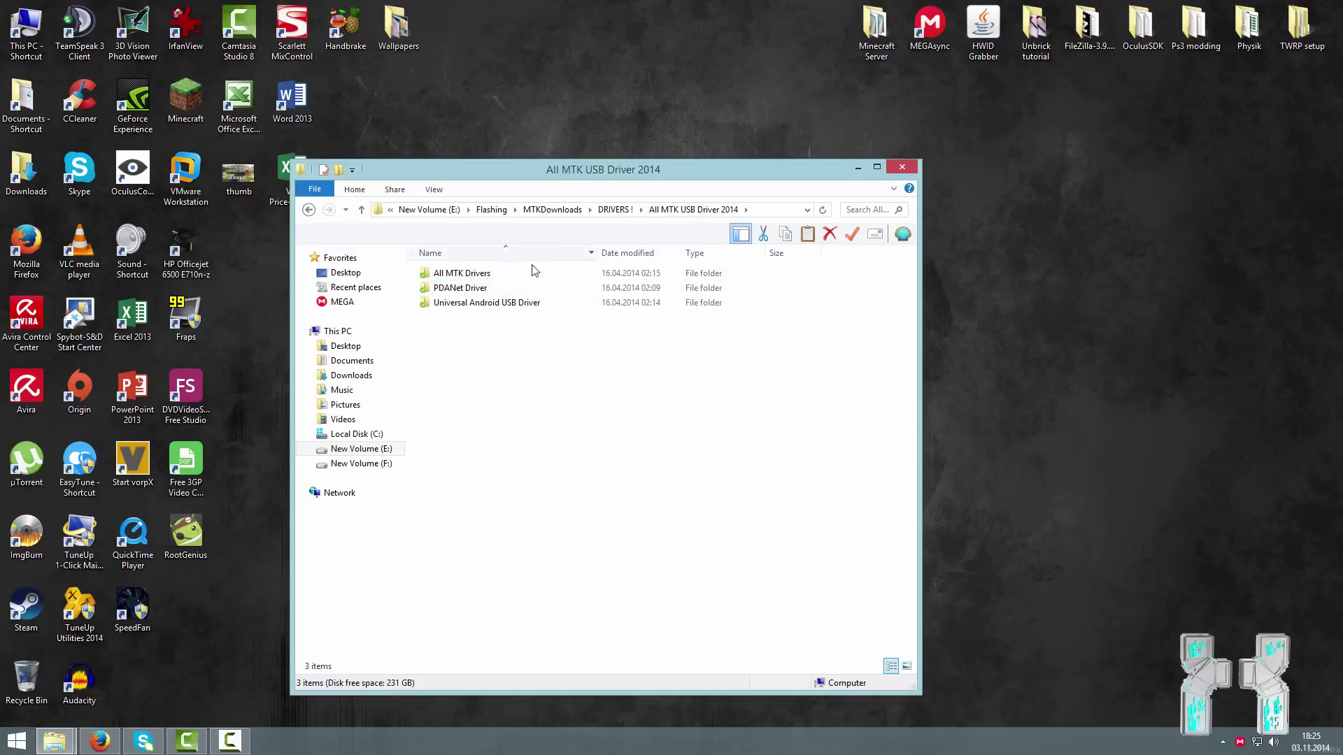
{"action": "double_click", "coordinate": [465, 275]}
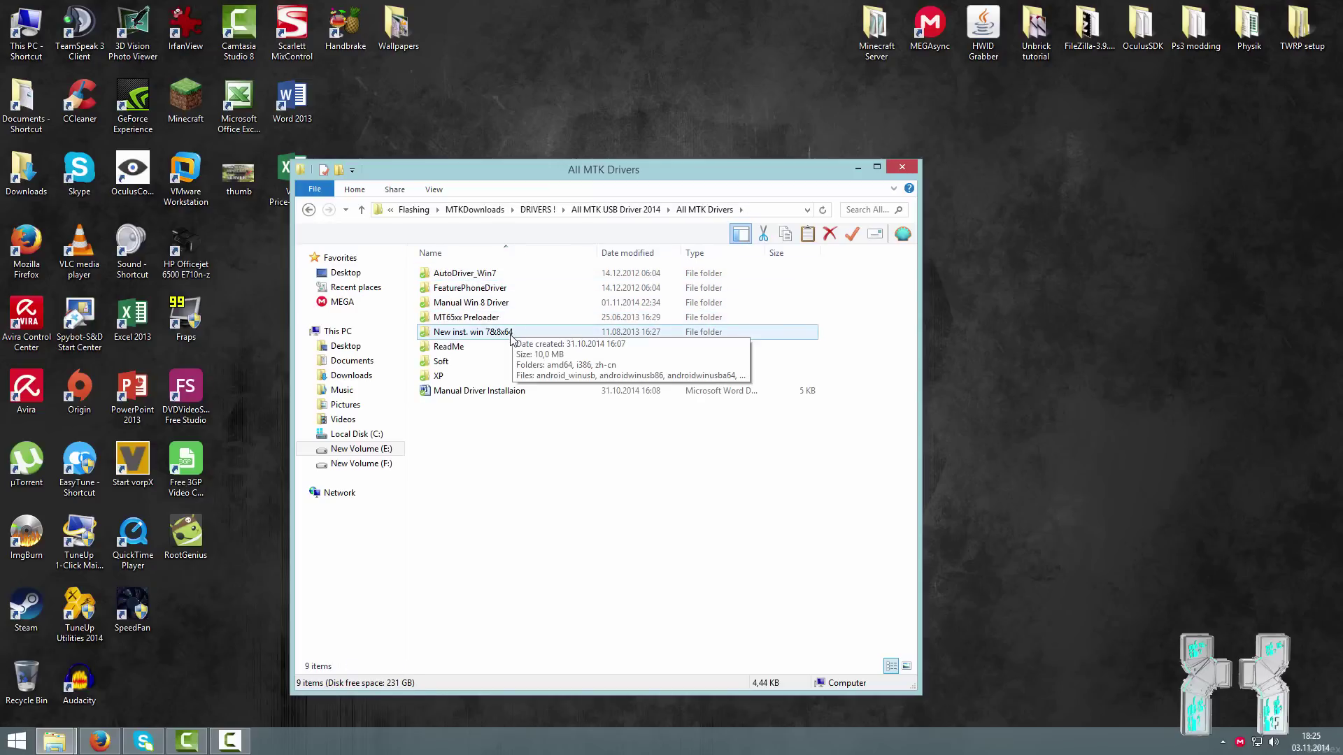
Step: Copy the "New inst. win 7&8x64" driver folder to an empty area of the desktop
{"action": "left_click", "coordinate": [474, 323]}
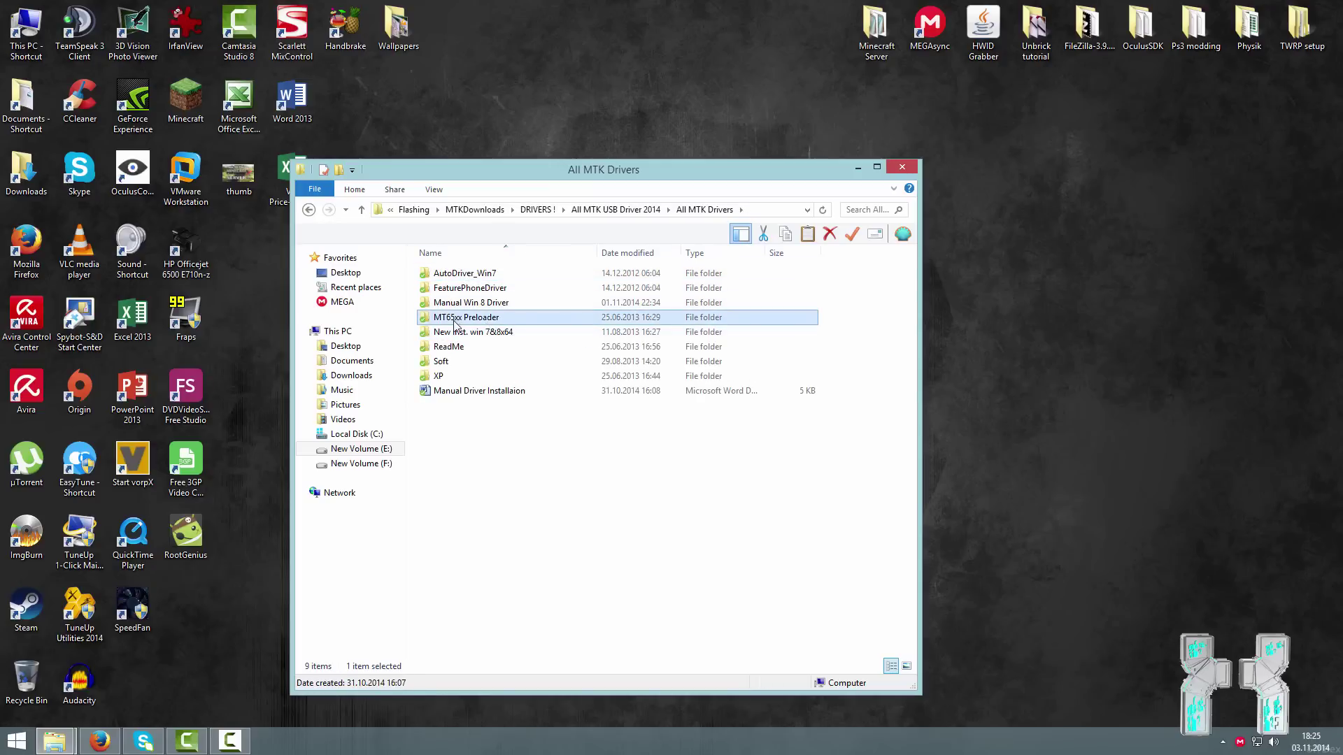
{"action": "left_click", "coordinate": [499, 332]}
{"action": "mouse_move", "coordinate": [490, 343]}
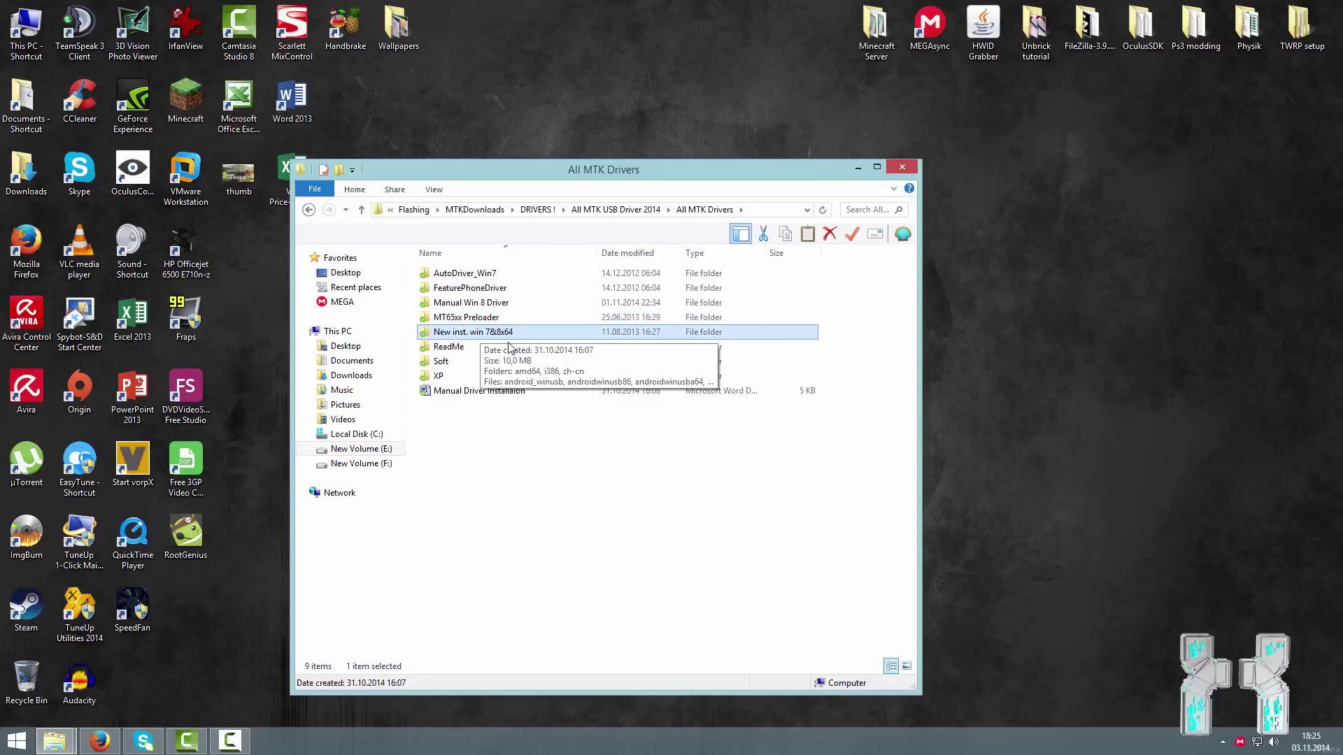
{"action": "left_click", "coordinate": [486, 336]}
{"action": "left_click", "coordinate": [501, 317]}
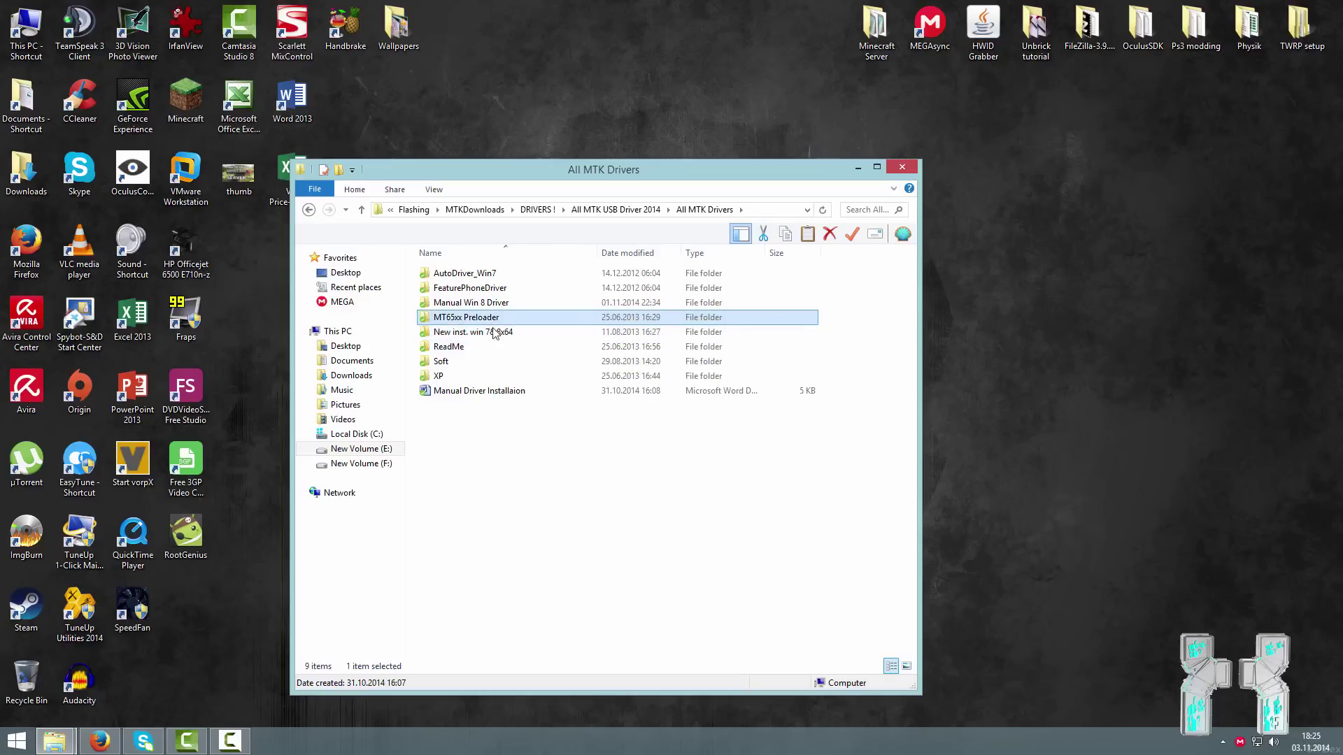
{"action": "left_click", "coordinate": [485, 335]}
{"action": "left_click_drag", "start_coordinate": [475, 339], "coordinate": [1024, 337]}
{"action": "left_click", "coordinate": [709, 260]}
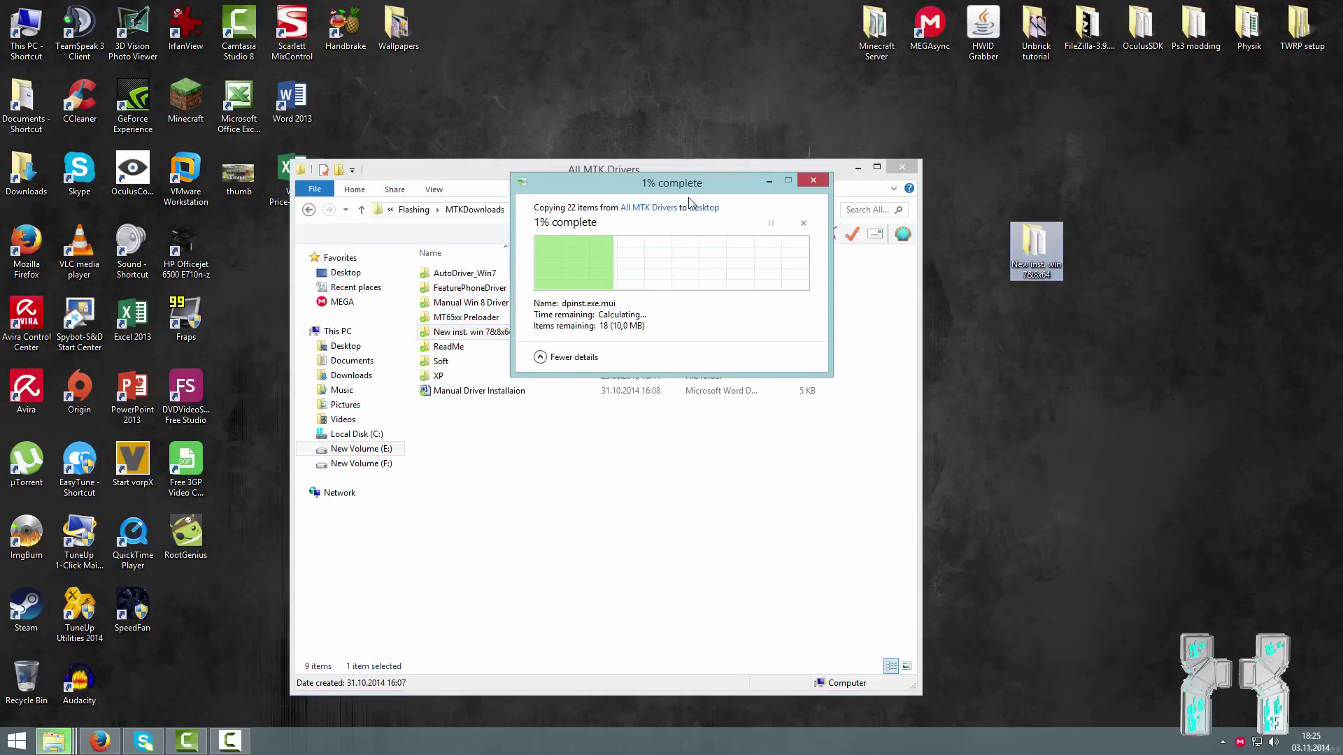
{"action": "left_click_drag", "start_coordinate": [1116, 334], "coordinate": [1063, 329]}
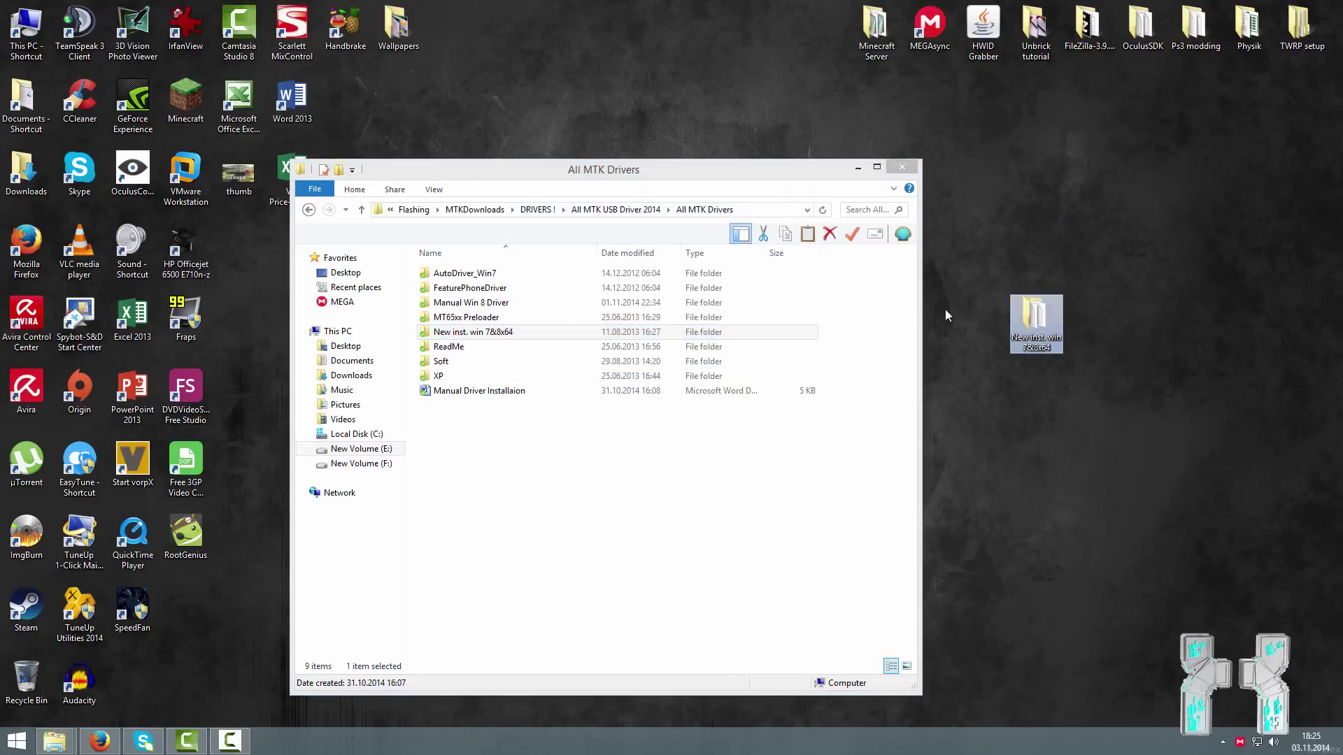
{"action": "left_click", "coordinate": [657, 349]}
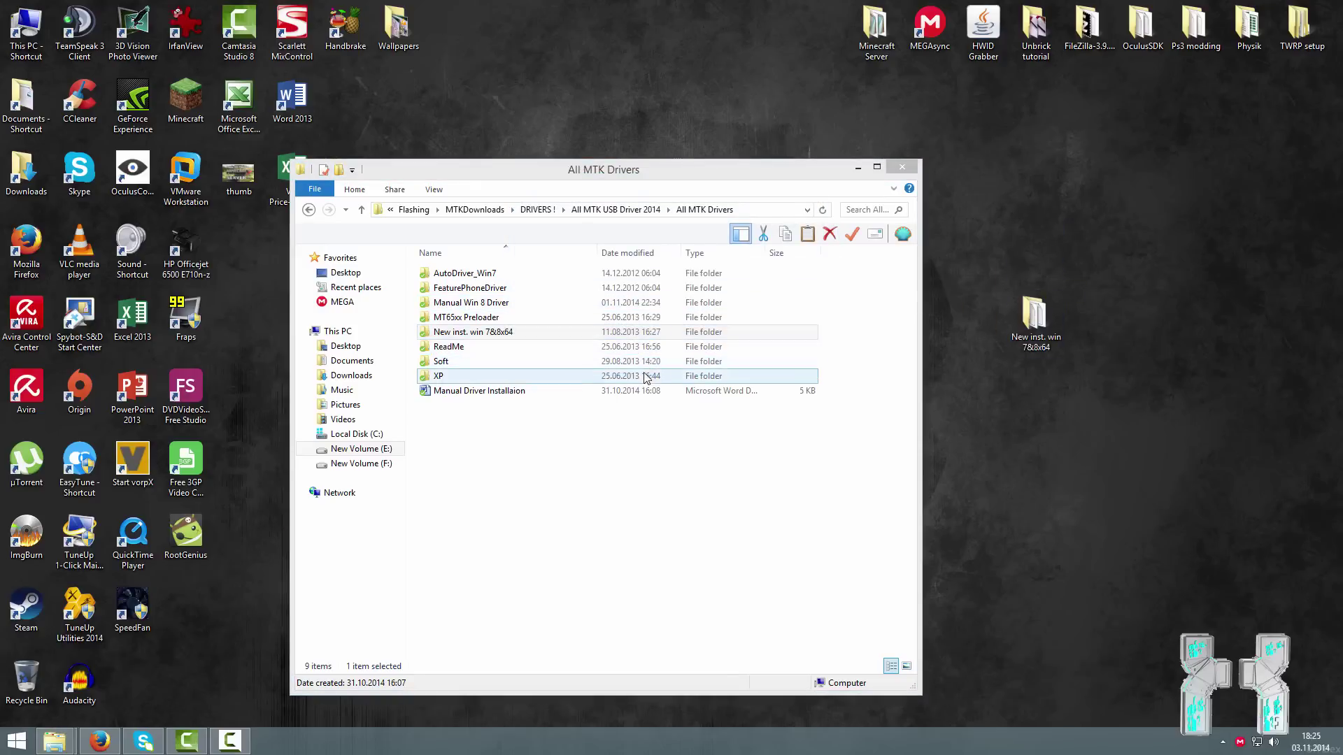
Step: Return to MTKDownloads and copy the USBDEVIEW folder to the desktop below the driver folder
{"action": "left_click", "coordinate": [309, 212]}
{"action": "left_click", "coordinate": [308, 212]}
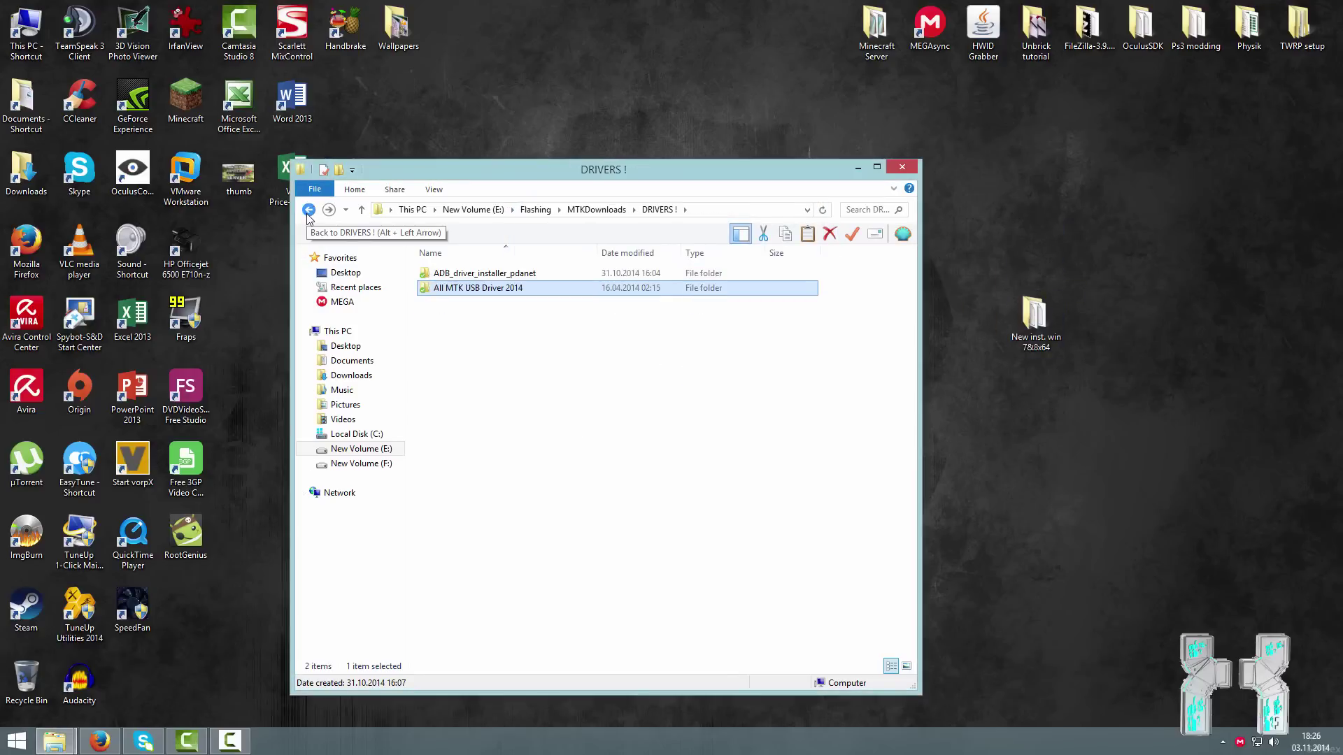
{"action": "left_click", "coordinate": [308, 211]}
{"action": "left_click", "coordinate": [494, 497]}
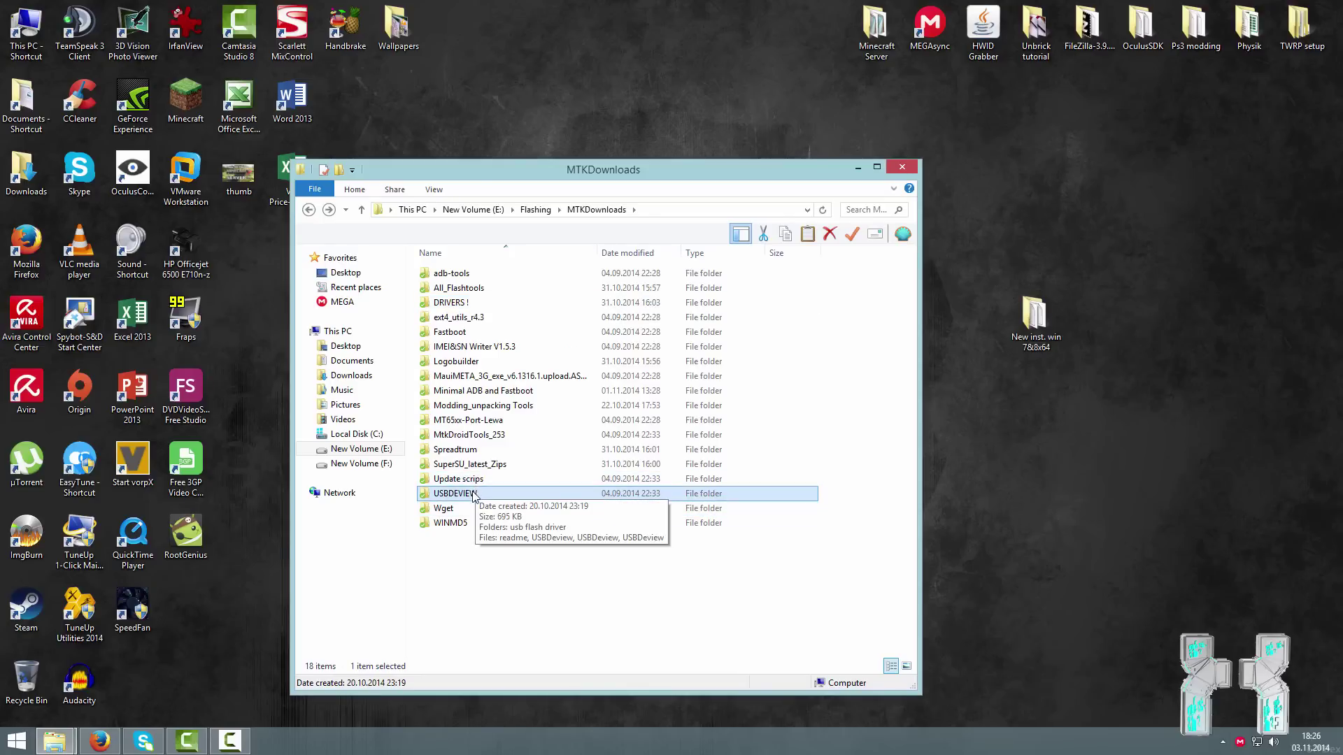
{"action": "left_click_drag", "start_coordinate": [478, 497], "coordinate": [1015, 445]}
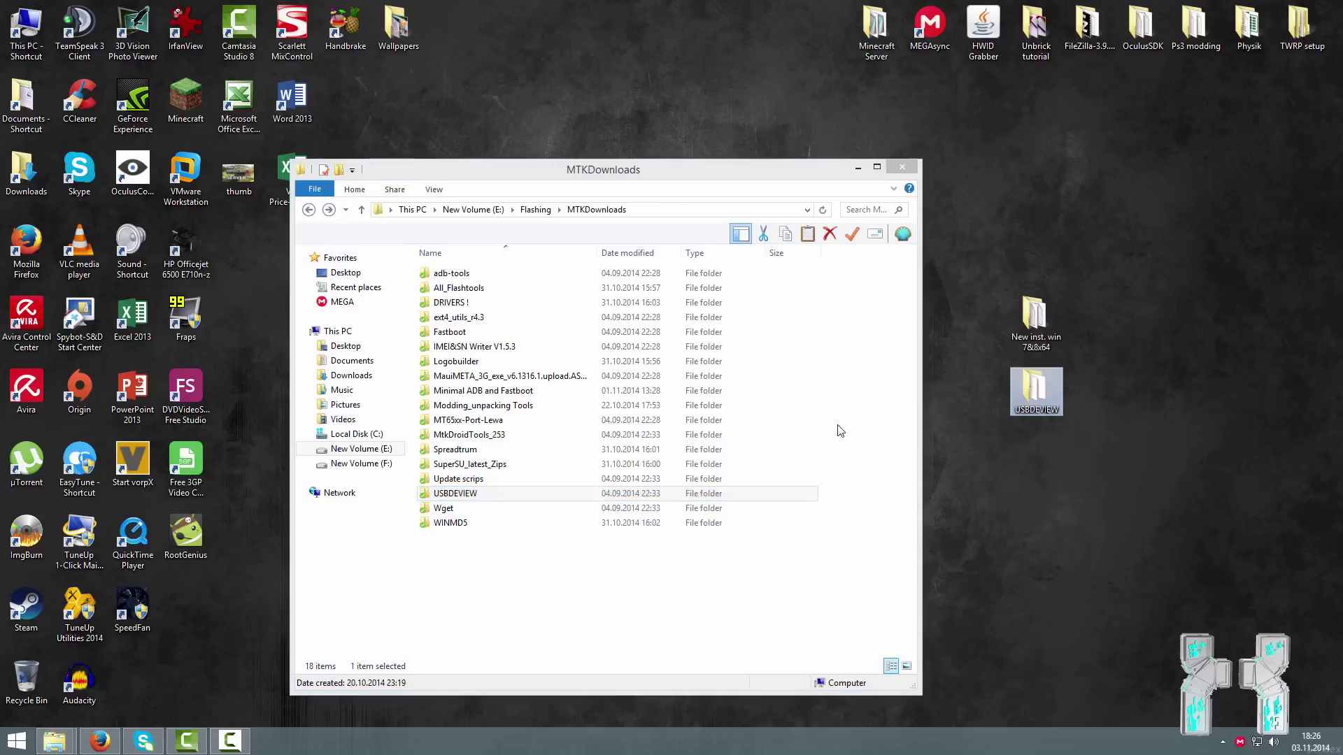
{"action": "left_click", "coordinate": [982, 439]}
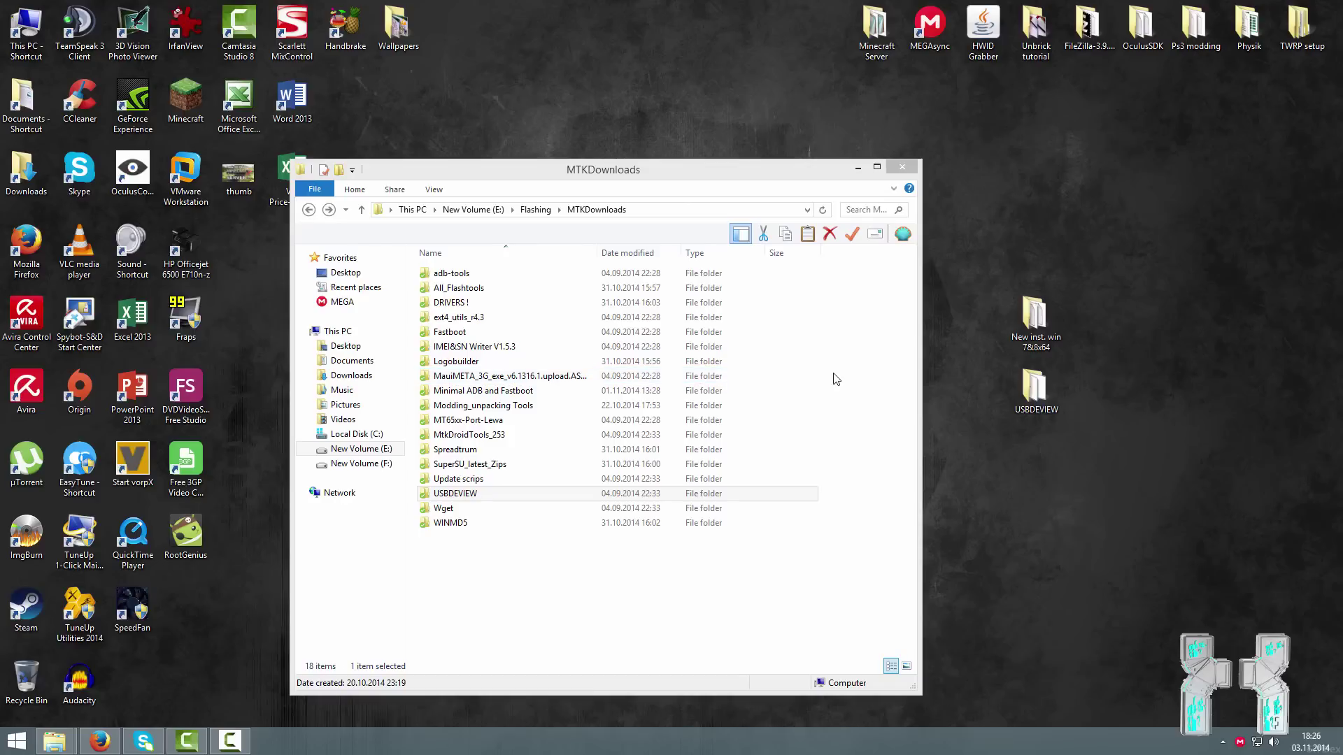
Step: Check the backups folder inside MtkDroidTools_253 and close the file window
{"action": "double_click", "coordinate": [501, 435]}
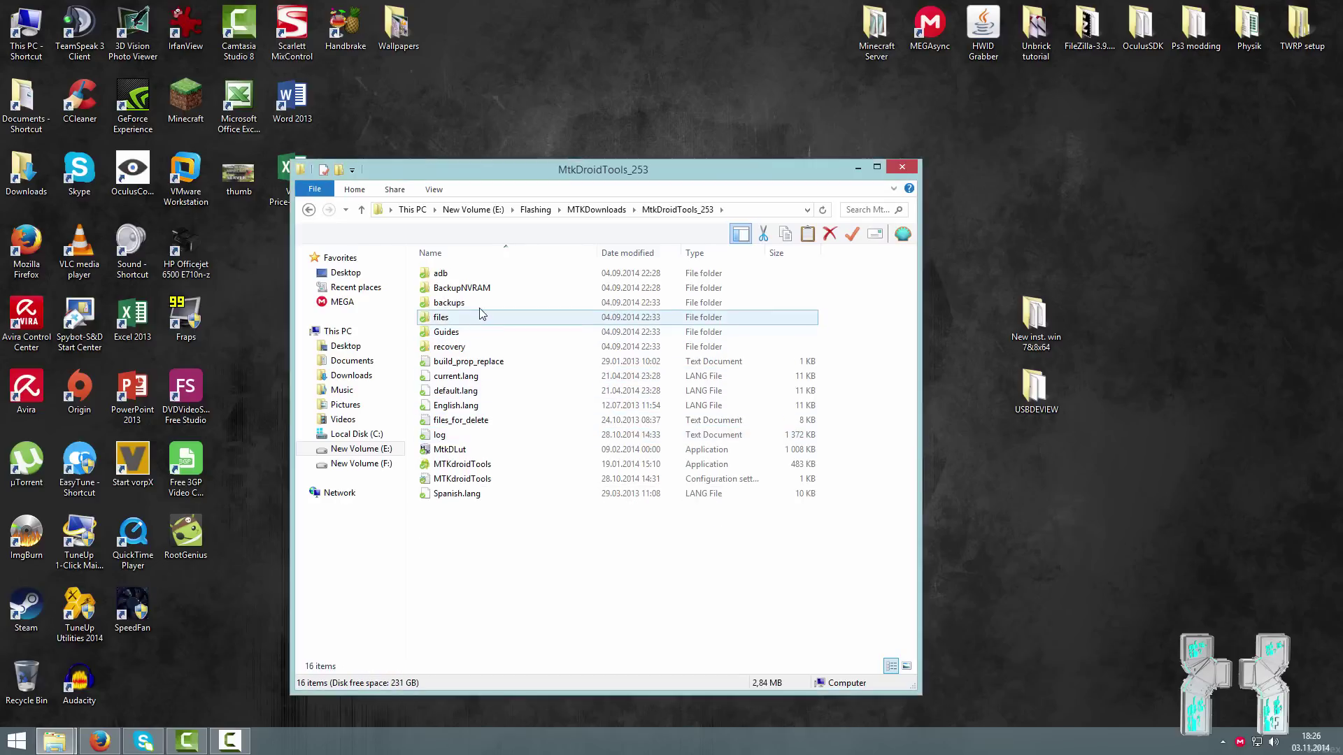
{"action": "double_click", "coordinate": [481, 309]}
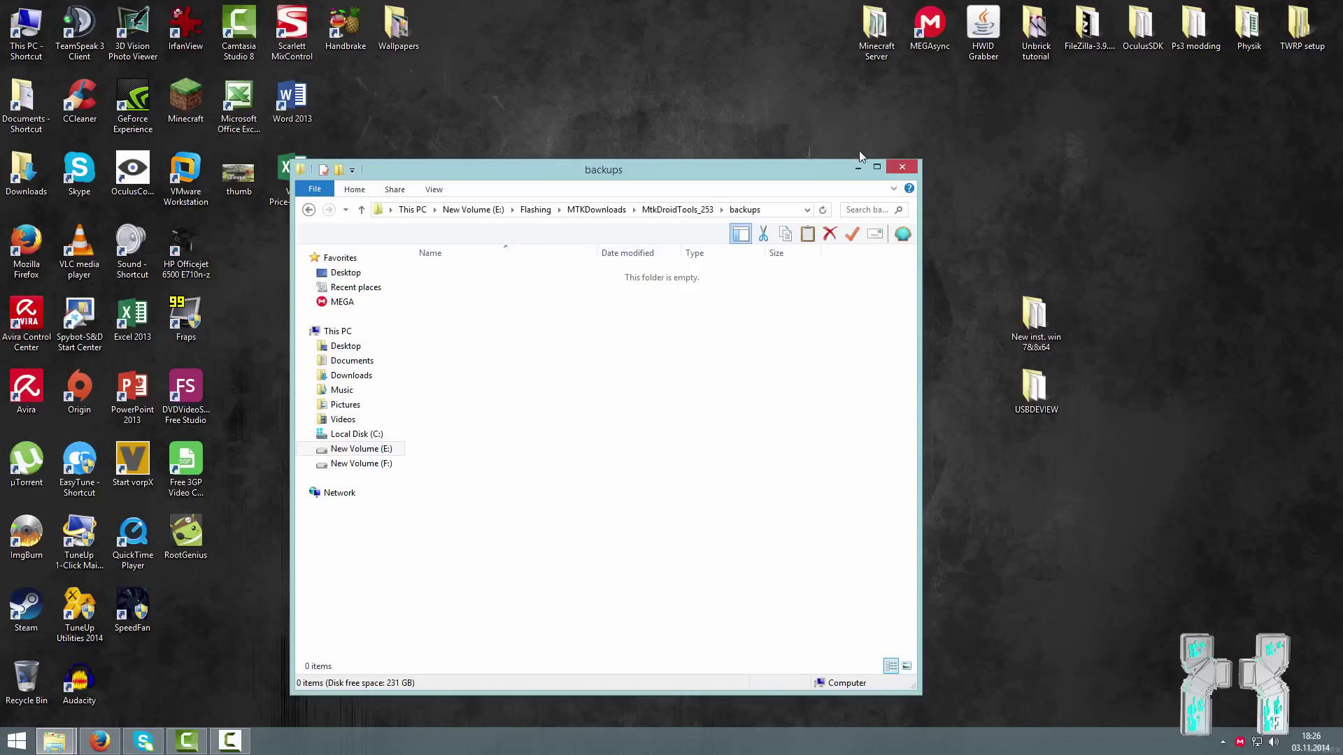
{"action": "left_click", "coordinate": [902, 169]}
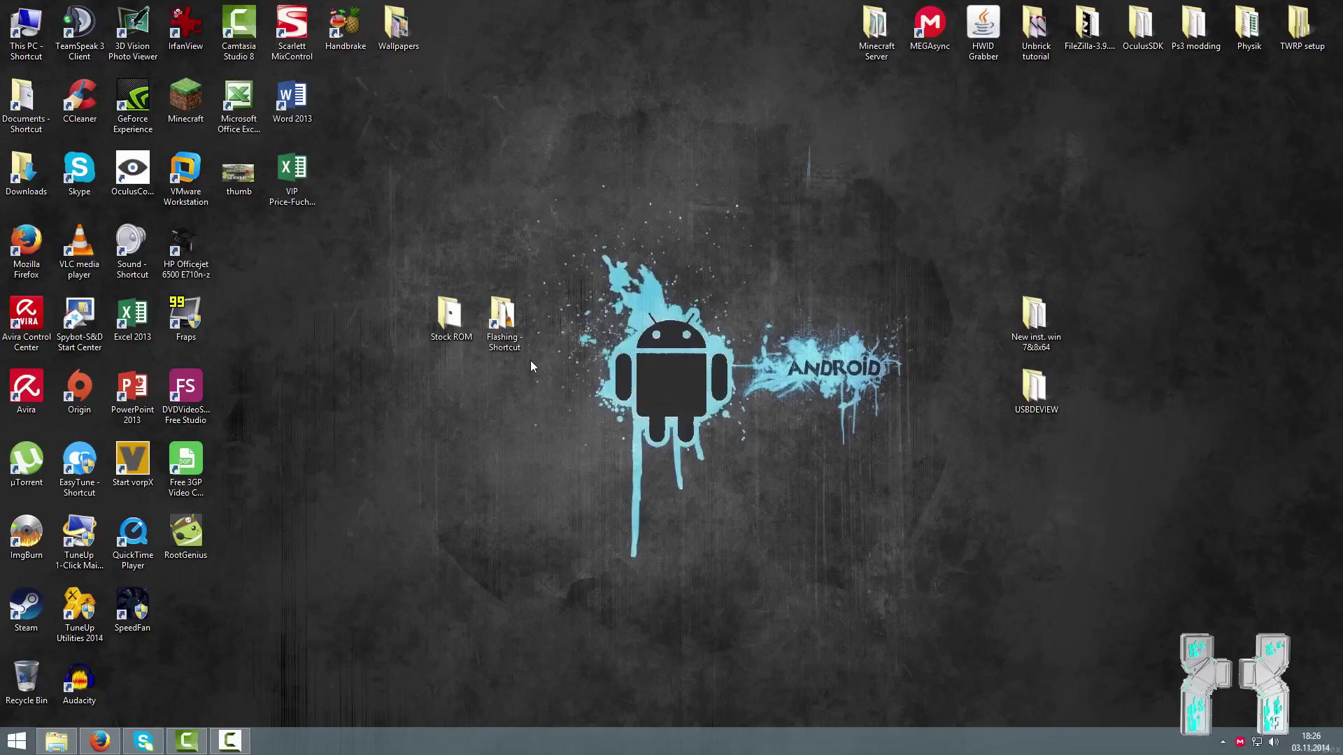
Step: Switch to Firefox and enter "thl 5000" as the search term on Needrom
{"action": "left_click", "coordinate": [99, 741]}
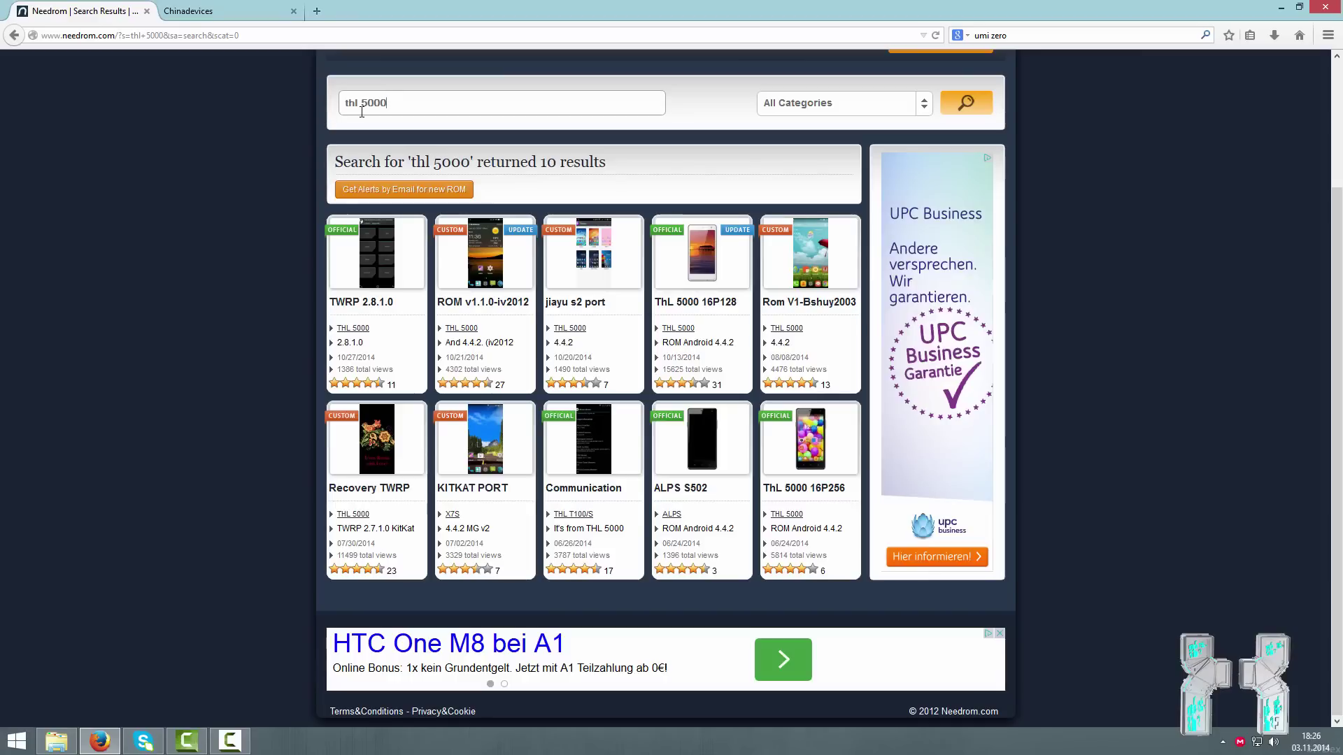
{"action": "key", "text": "BackSpace"}
{"action": "key", "text": "BackSpace"}
{"action": "key", "text": "BackSpace"}
{"action": "key", "text": "BackSpace"}
{"action": "key", "text": "BackSpace"}
{"action": "key", "text": "BackSpace"}
{"action": "key", "text": "BackSpace"}
{"action": "type", "text": "thl 5000"}
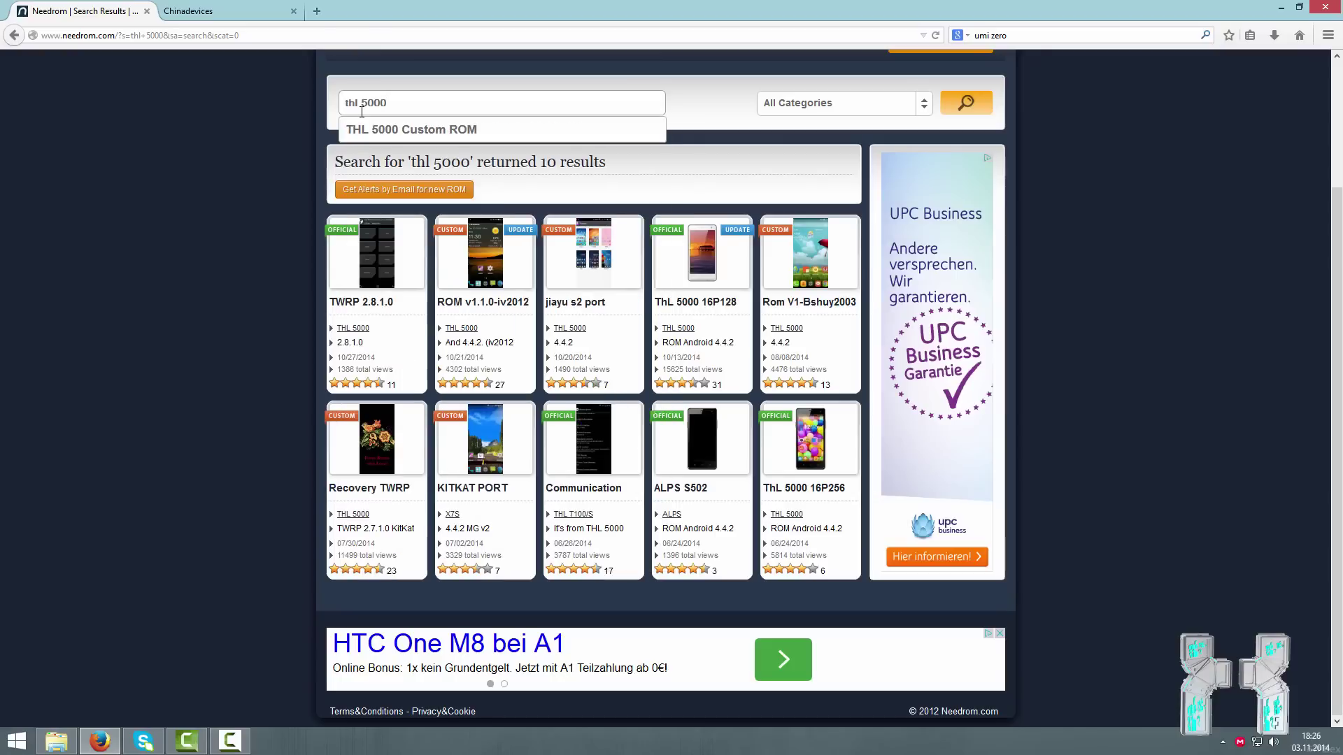
Step: Open the official ThL 5000 16P256 ROM from the search results and review its Install ROM instructions
{"action": "scroll", "coordinate": [362, 112], "scroll_direction": "up", "scroll_amount": 3}
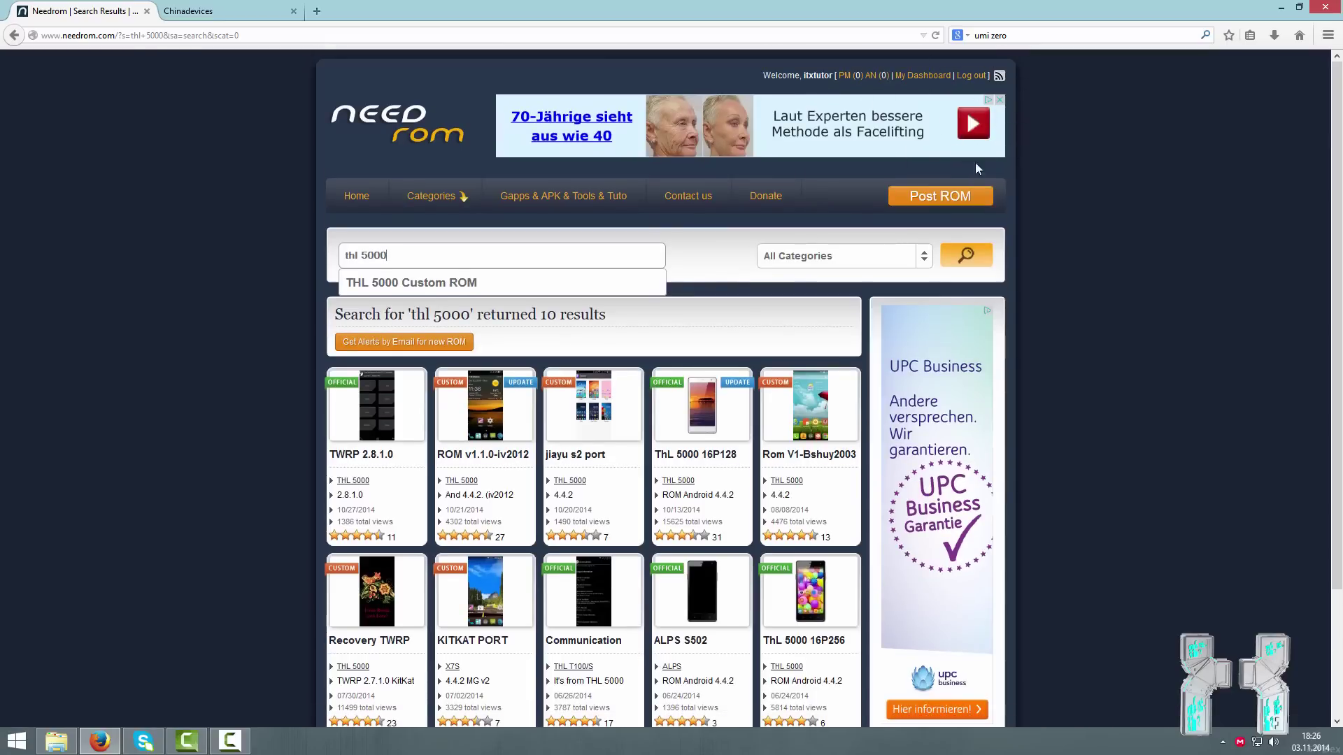
{"action": "scroll", "coordinate": [1013, 295], "scroll_direction": "down", "scroll_amount": 3}
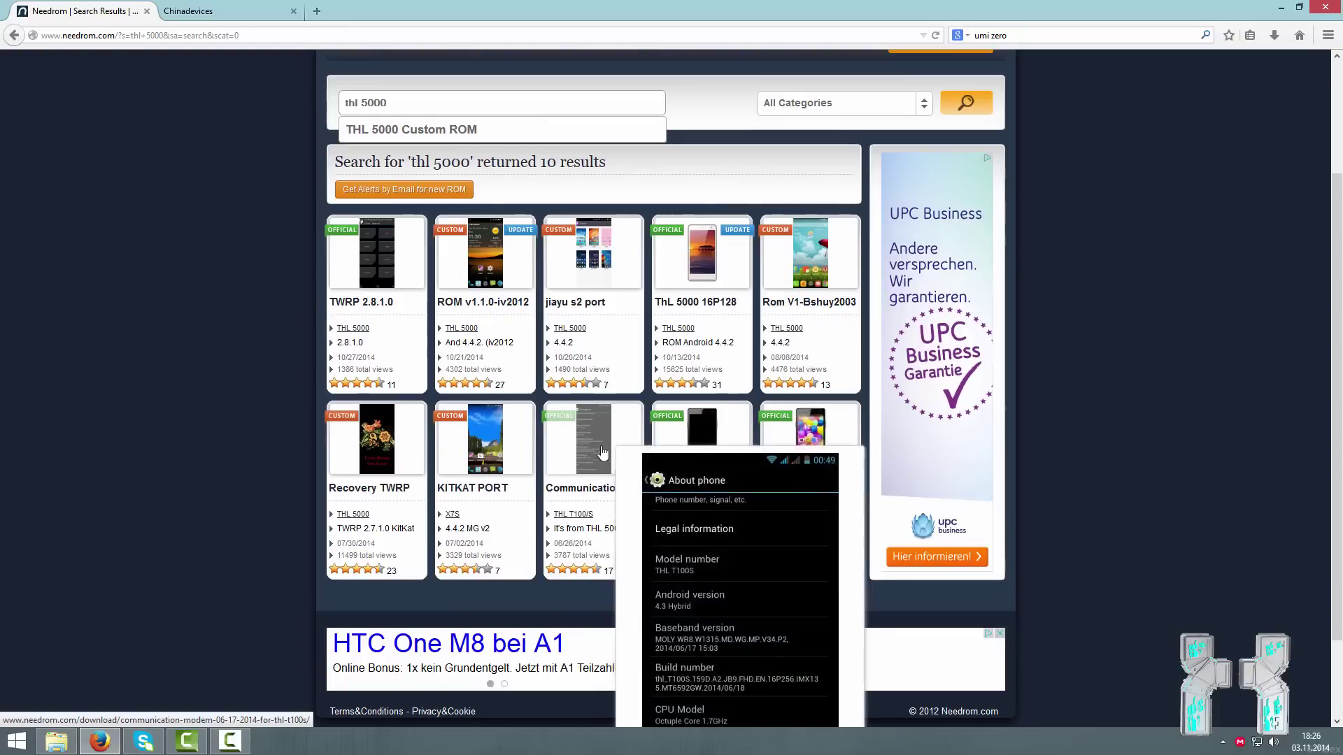
{"action": "mouse_move", "coordinate": [718, 451]}
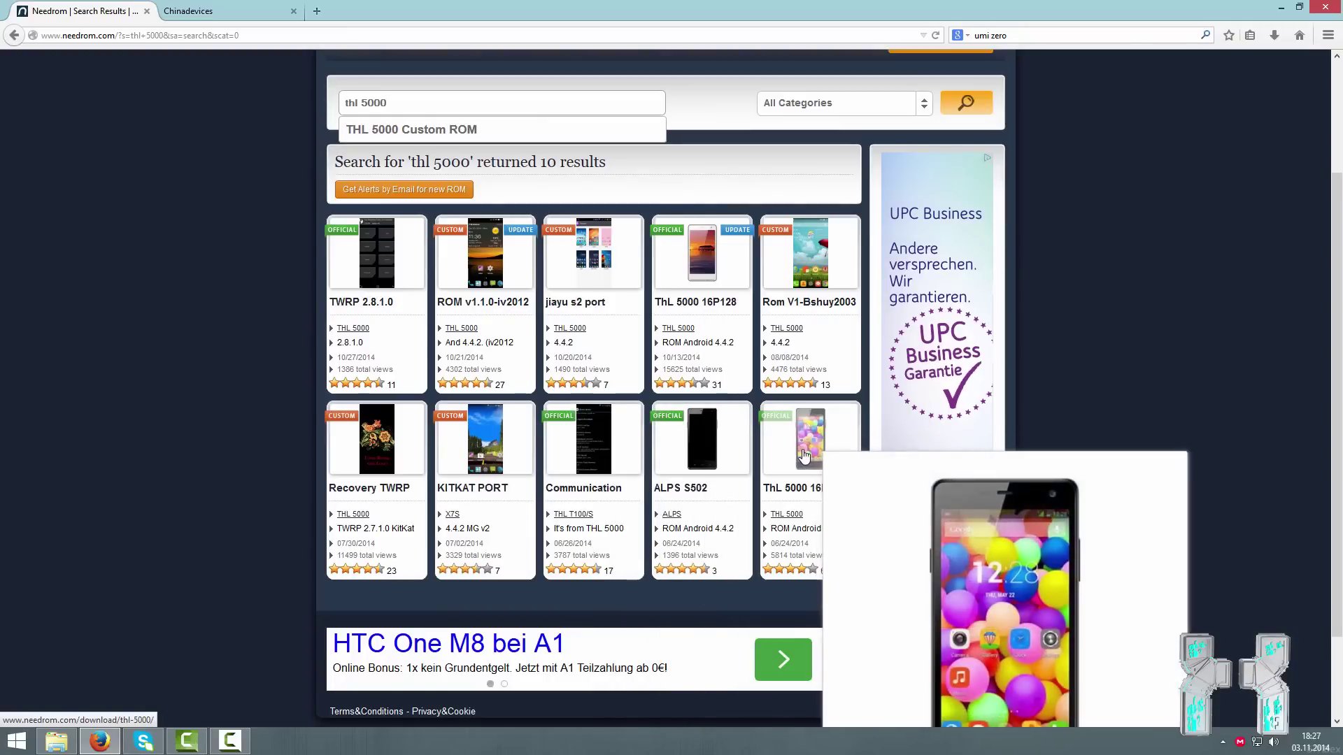
{"action": "left_click", "coordinate": [828, 453]}
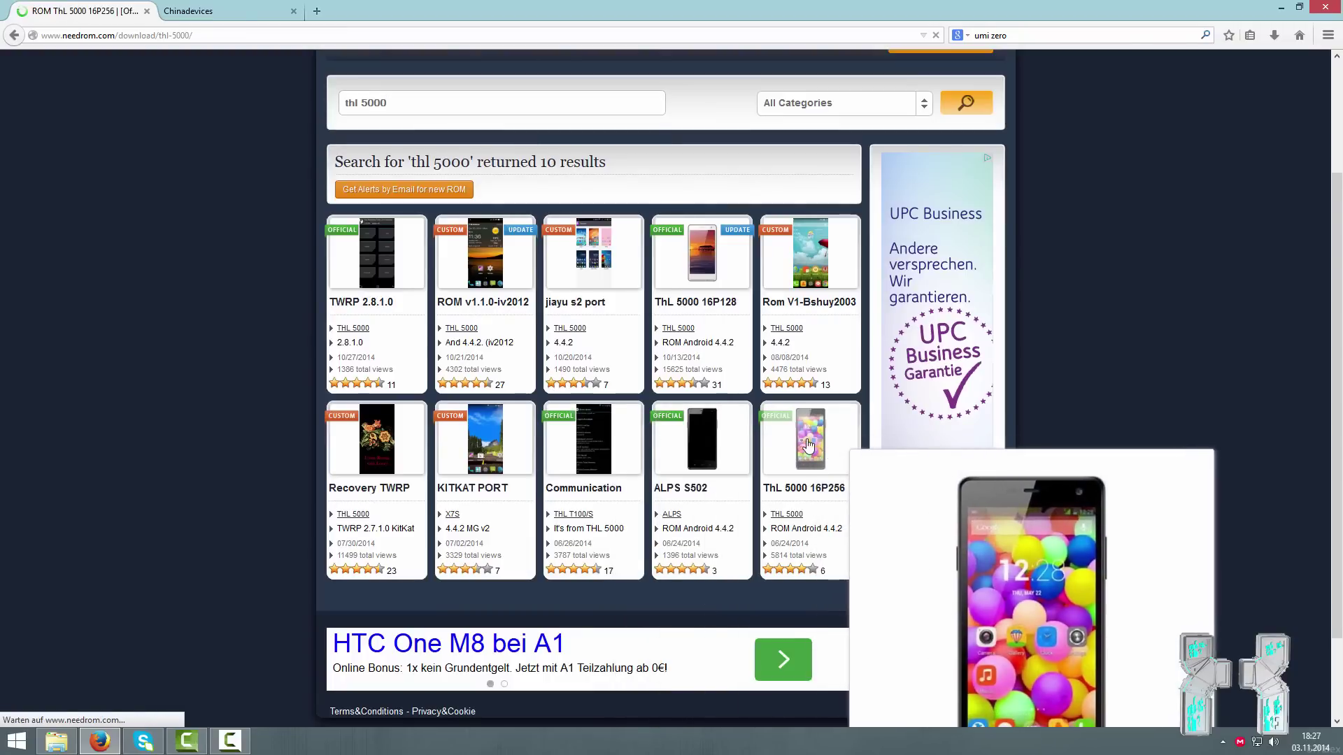
{"action": "scroll", "coordinate": [797, 458], "scroll_direction": "down", "scroll_amount": 5}
{"action": "scroll", "coordinate": [791, 461], "scroll_direction": "down", "scroll_amount": 3}
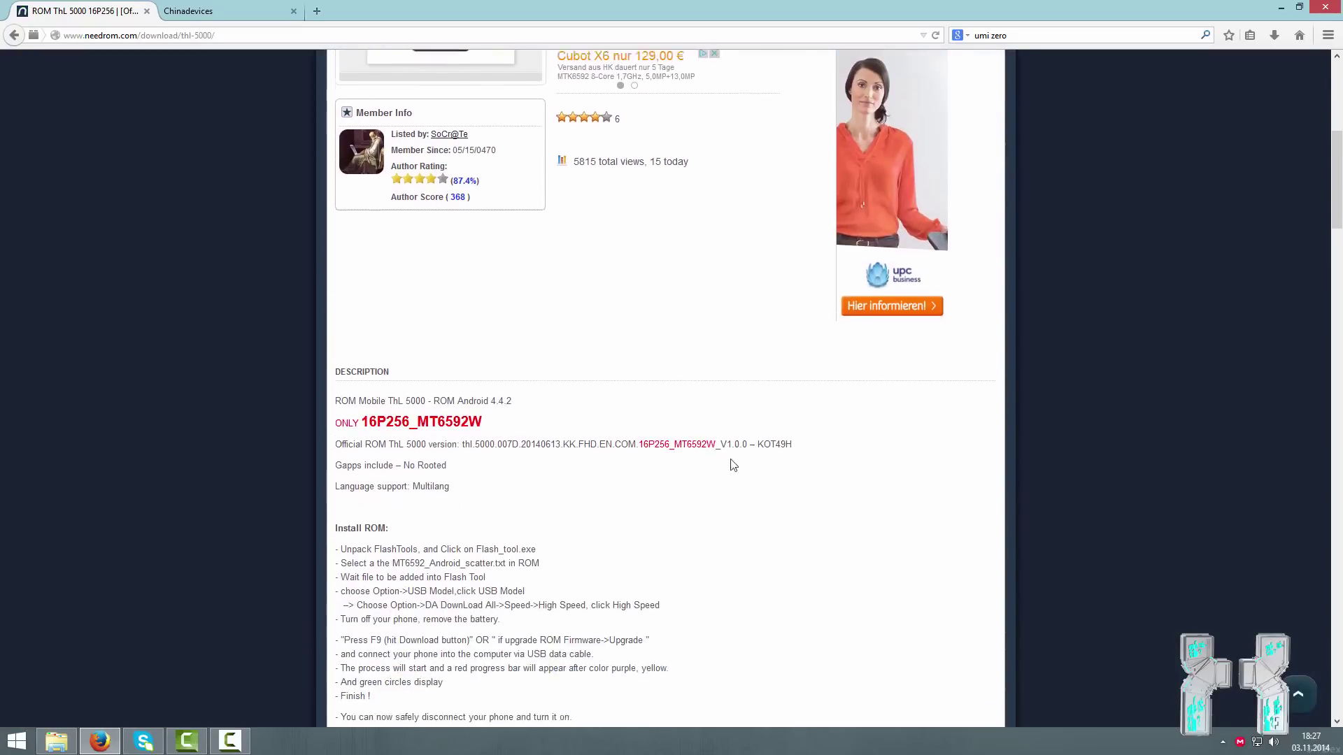
{"action": "left_click_drag", "start_coordinate": [343, 515], "coordinate": [578, 597]}
{"action": "scroll", "coordinate": [577, 597], "scroll_direction": "down", "scroll_amount": 3}
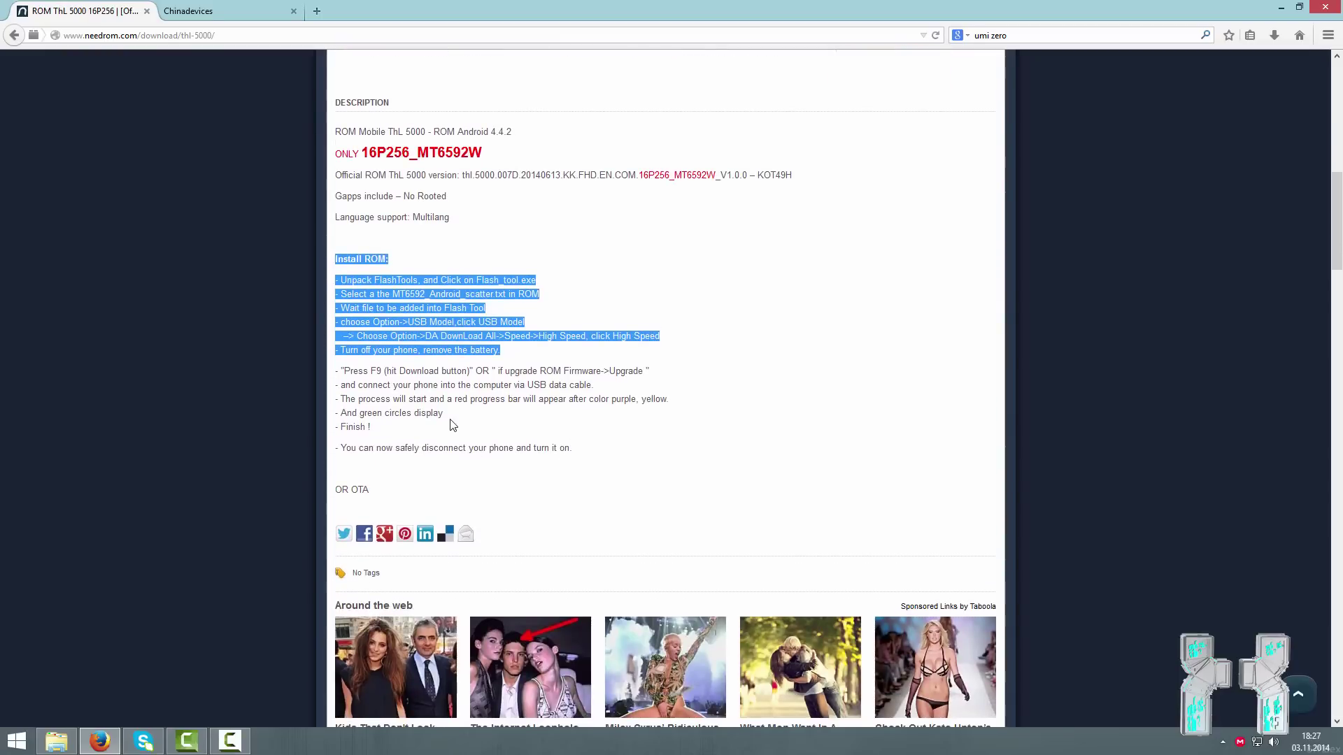
Step: Download the official ROM zip through the "ThL 5000 - FL" link, saving the file to disk
{"action": "scroll", "coordinate": [451, 424], "scroll_direction": "up", "scroll_amount": 10}
{"action": "left_click", "coordinate": [603, 441]}
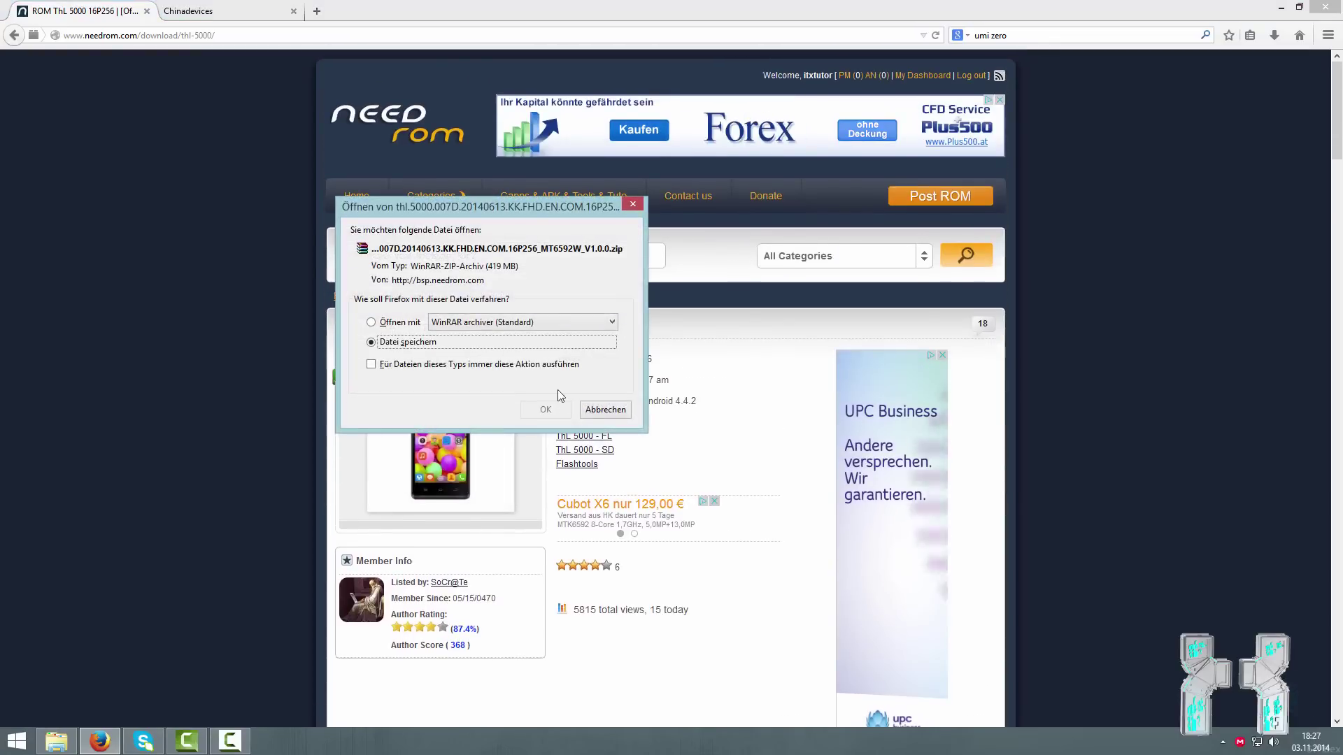
{"action": "left_click", "coordinate": [549, 412]}
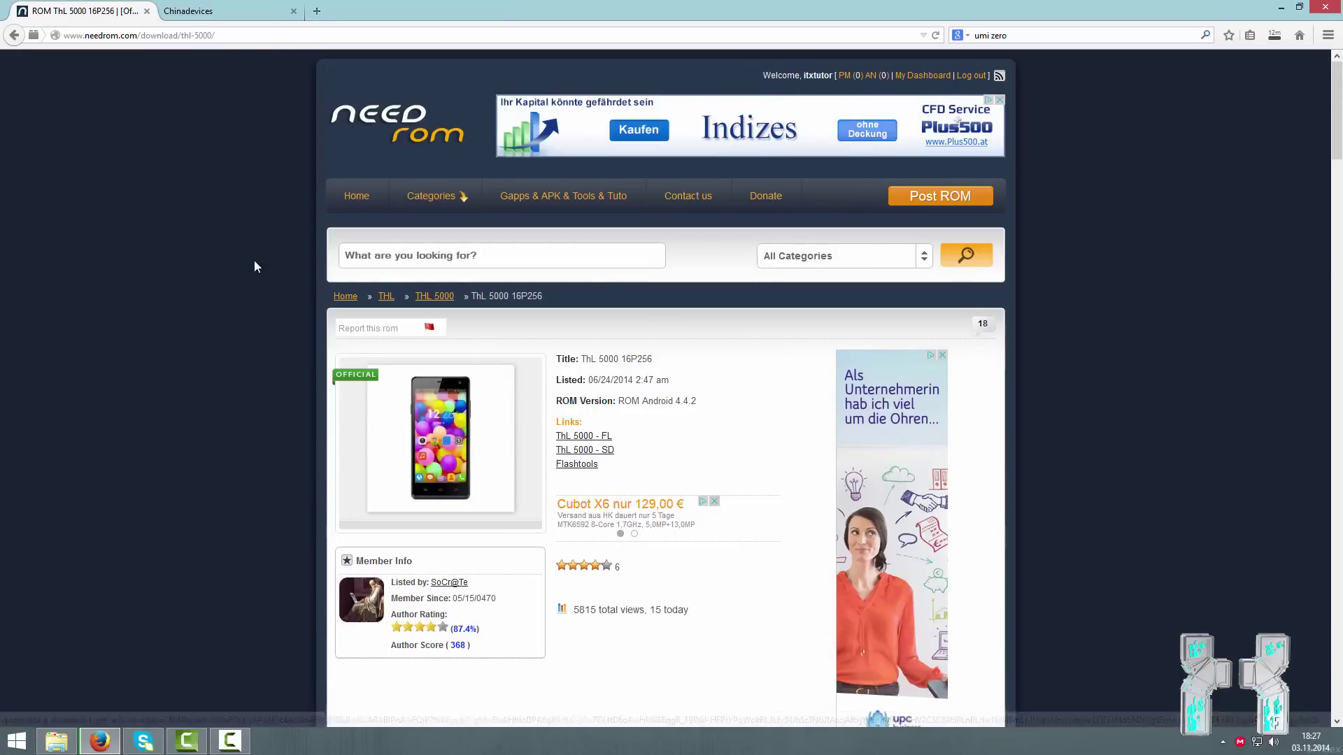
Step: Browse the Chinadevices forum index for its ROM, tutorial and support sections
{"action": "left_click", "coordinate": [235, 10]}
{"action": "middle_click", "coordinate": [283, 176]}
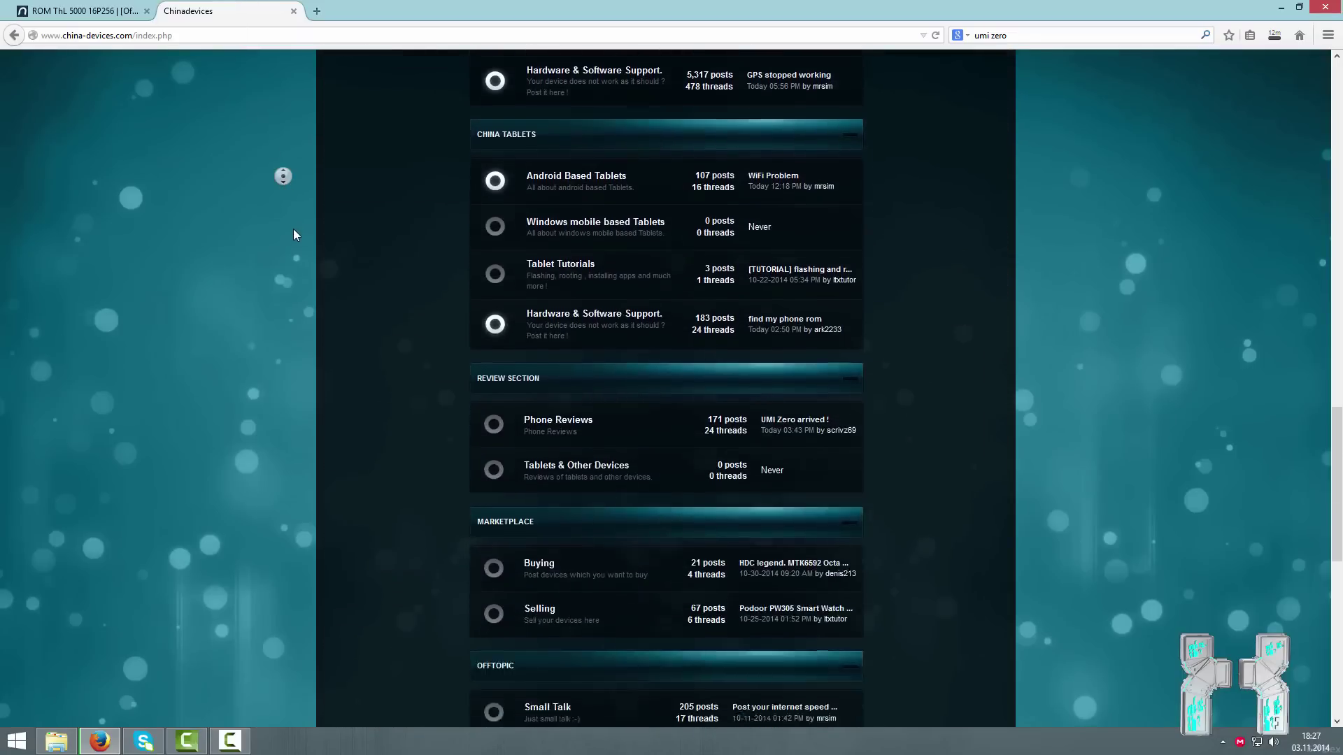
{"action": "left_click", "coordinate": [361, 237]}
{"action": "scroll", "coordinate": [553, 341], "scroll_direction": "down", "scroll_amount": 6}
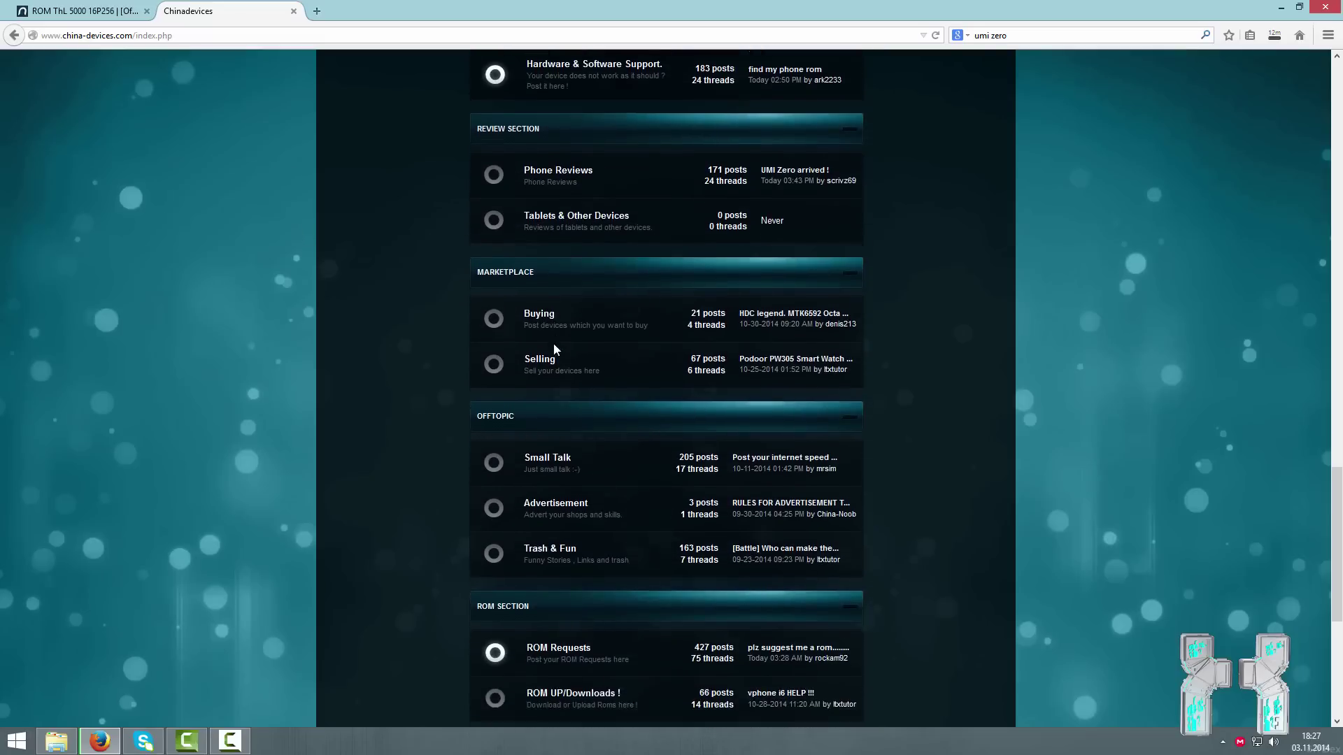
{"action": "middle_click", "coordinate": [939, 495]}
{"action": "scroll", "coordinate": [912, 483], "scroll_direction": "down", "scroll_amount": 4}
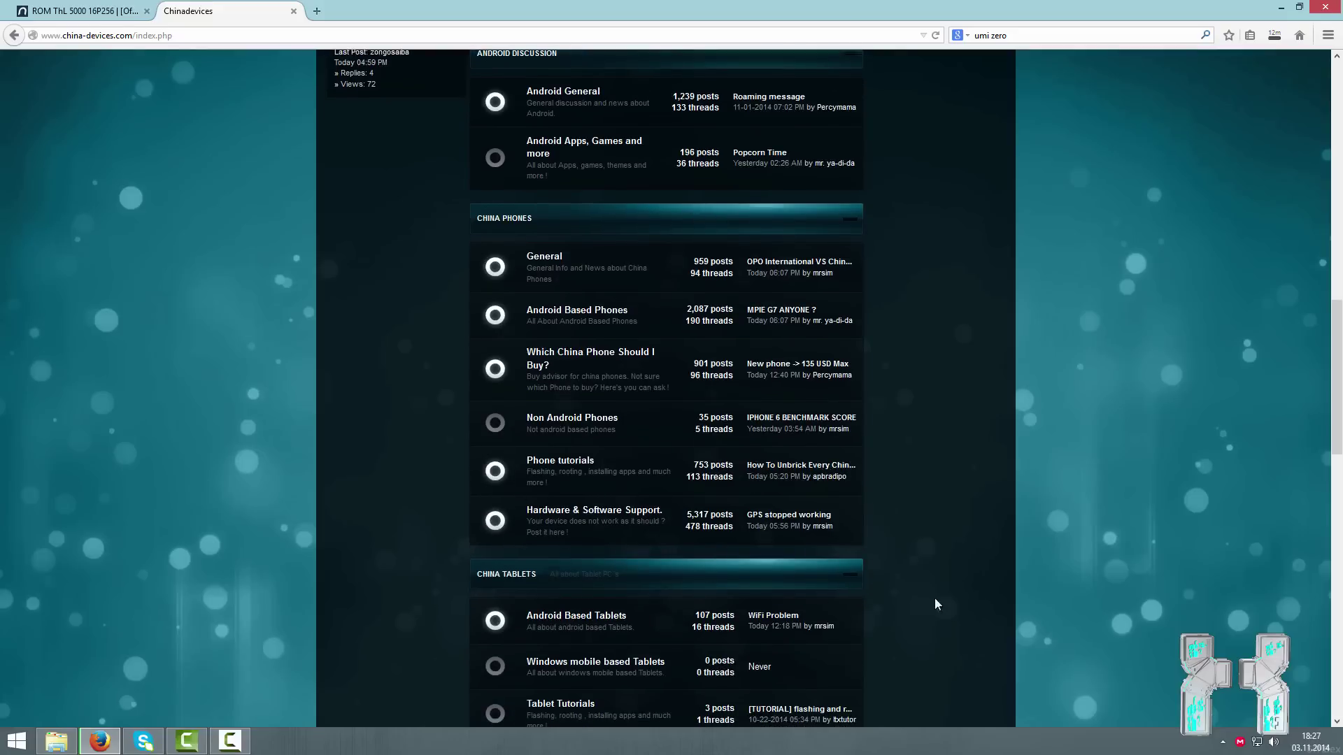
{"action": "middle_click", "coordinate": [938, 530]}
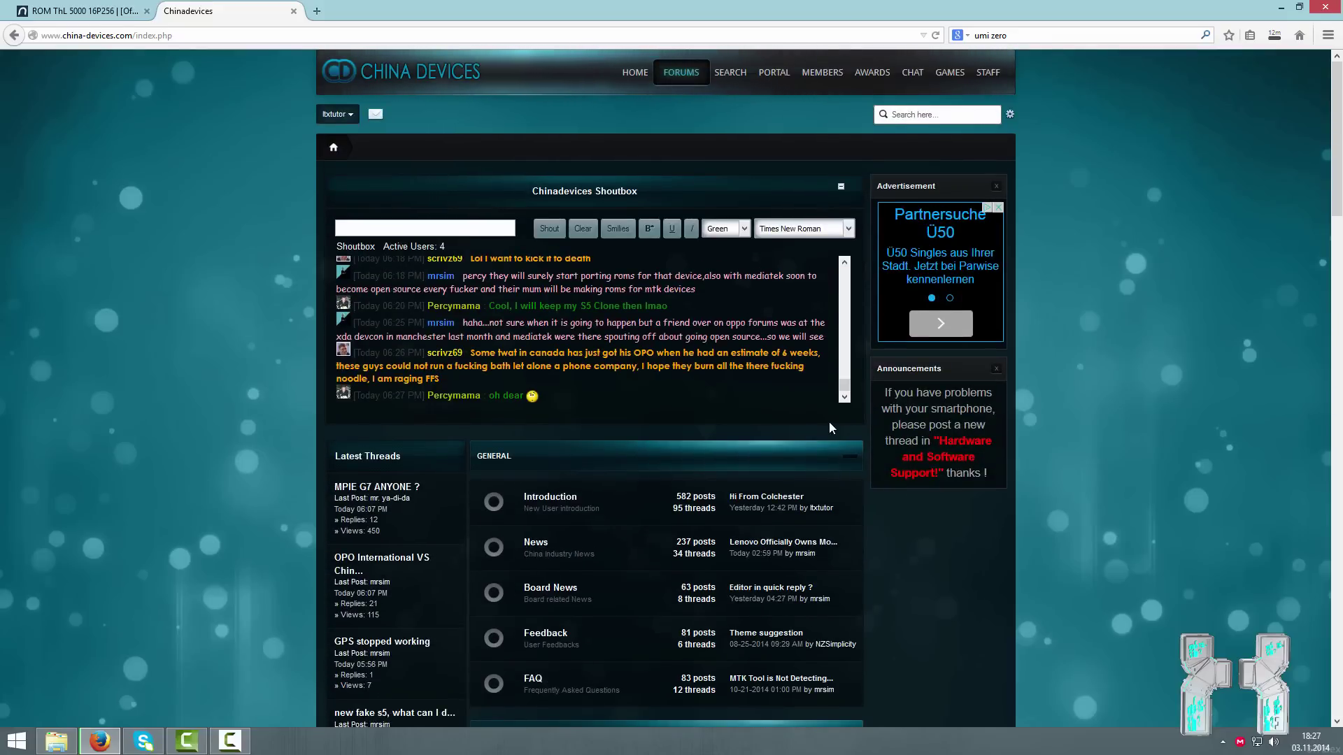
Step: Close the browser and run the USBDeview application as administrator from the USBDEVIEW folder on the desktop
{"action": "left_click", "coordinate": [1320, 12]}
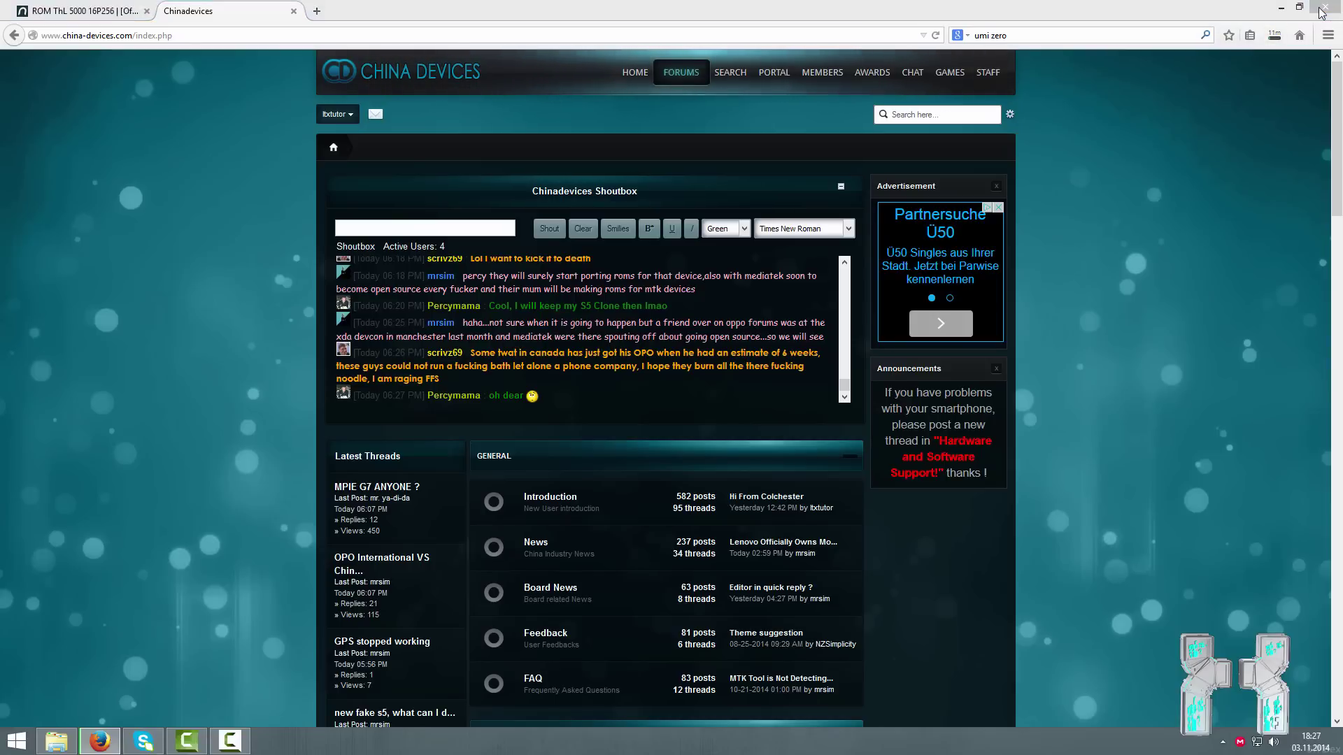
{"action": "left_click", "coordinate": [635, 388]}
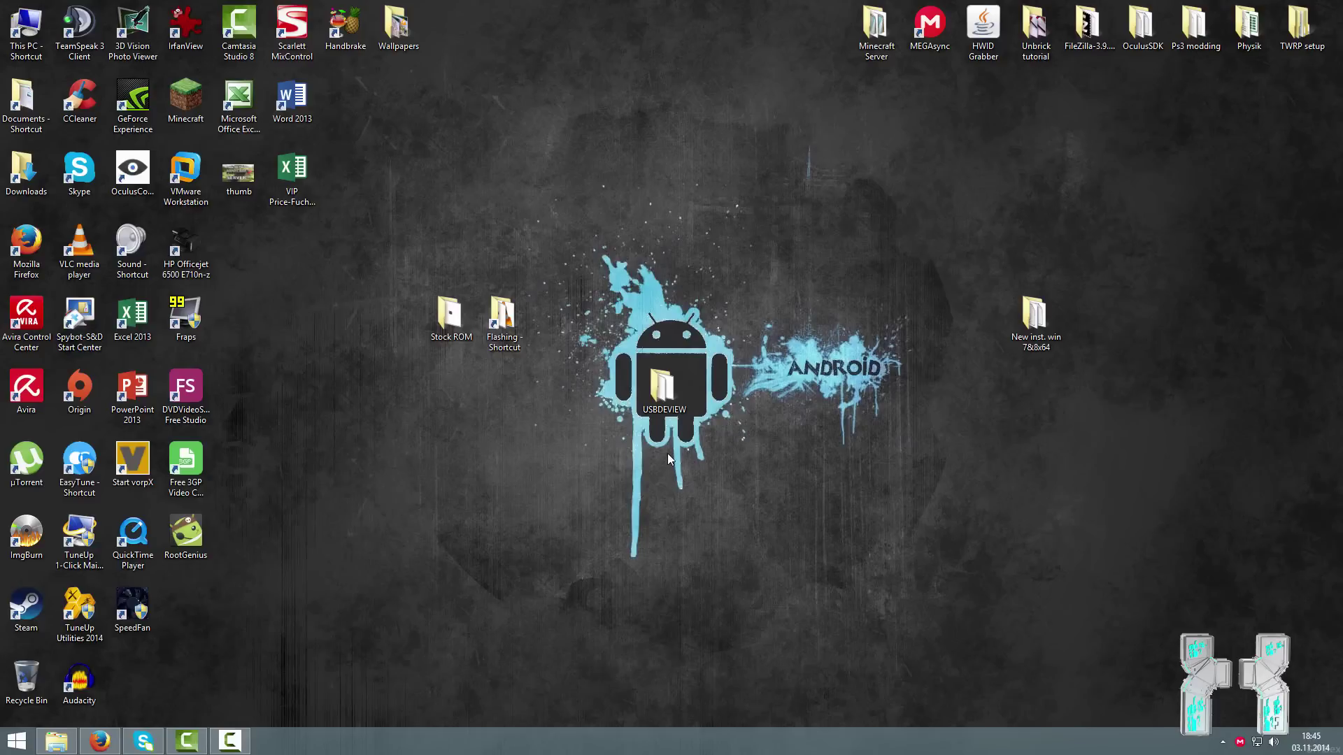
{"action": "double_click", "coordinate": [661, 387]}
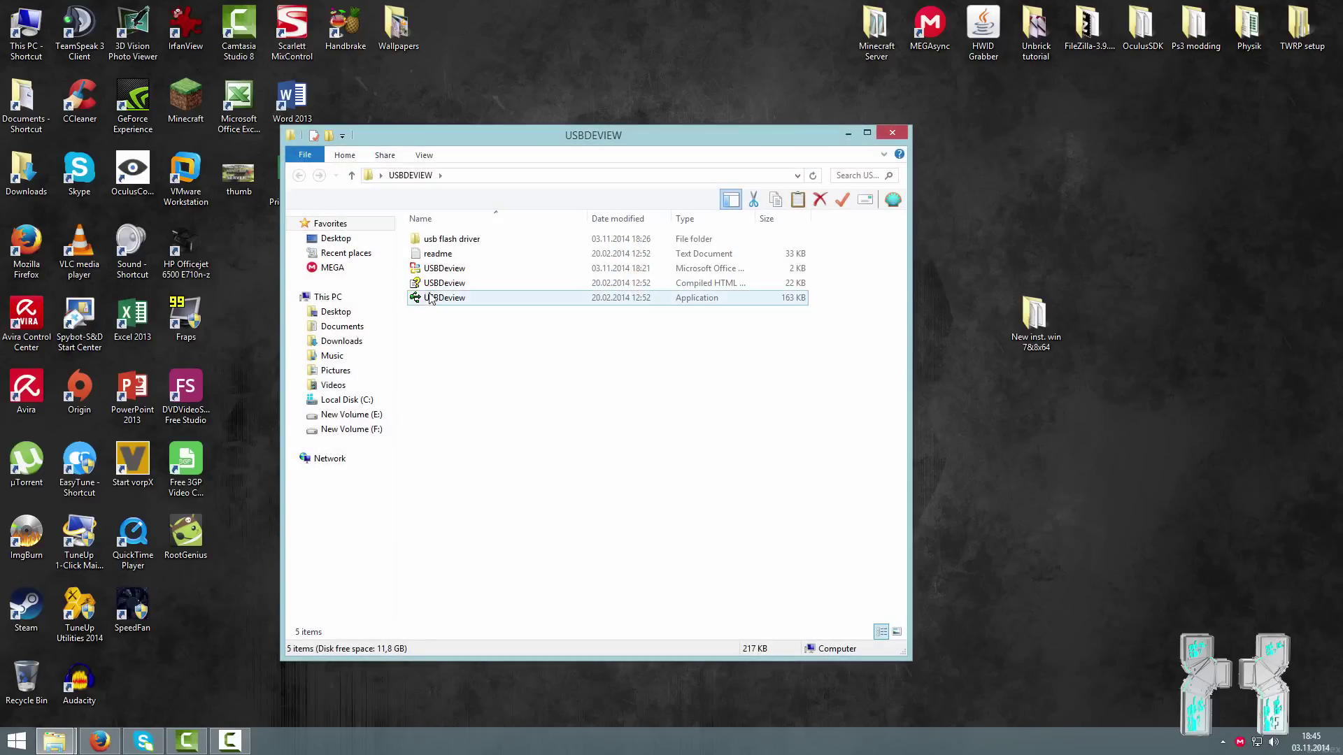
{"action": "right_click", "coordinate": [431, 299]}
{"action": "left_click", "coordinate": [524, 308]}
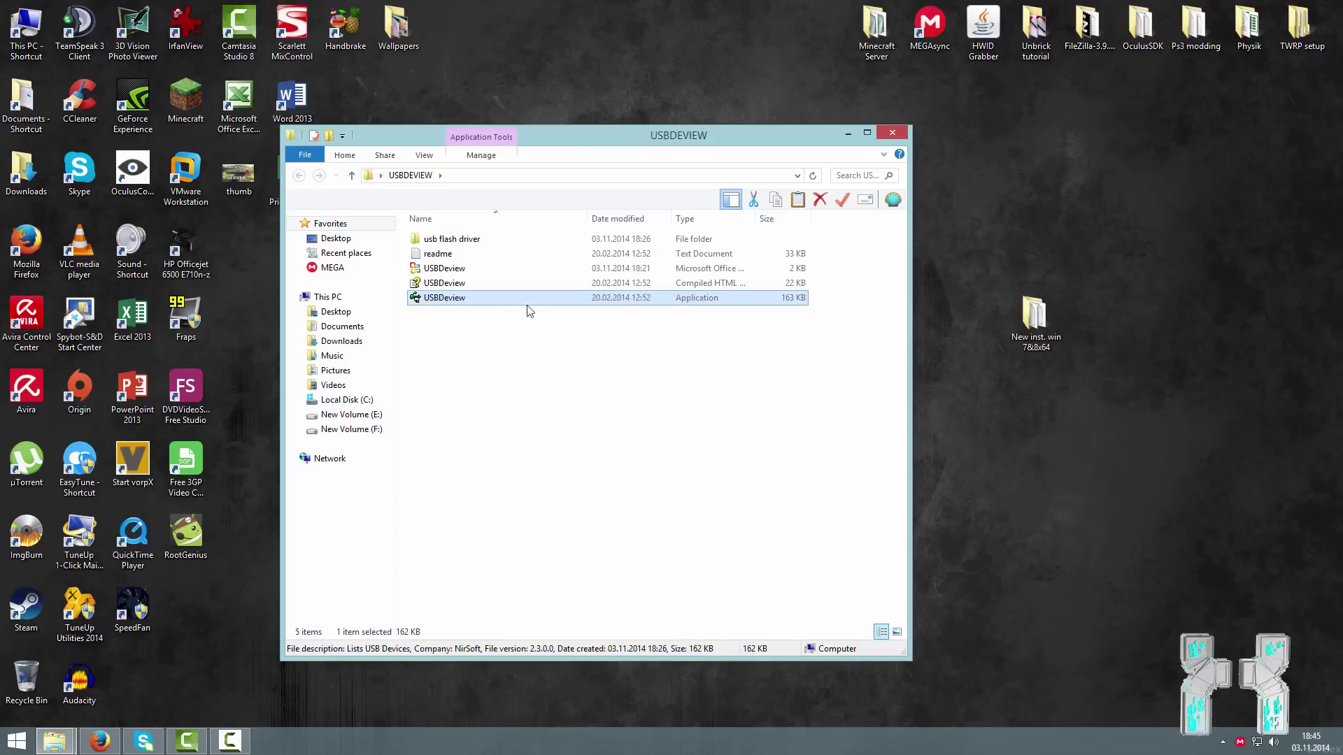
{"action": "right_click", "coordinate": [441, 297]}
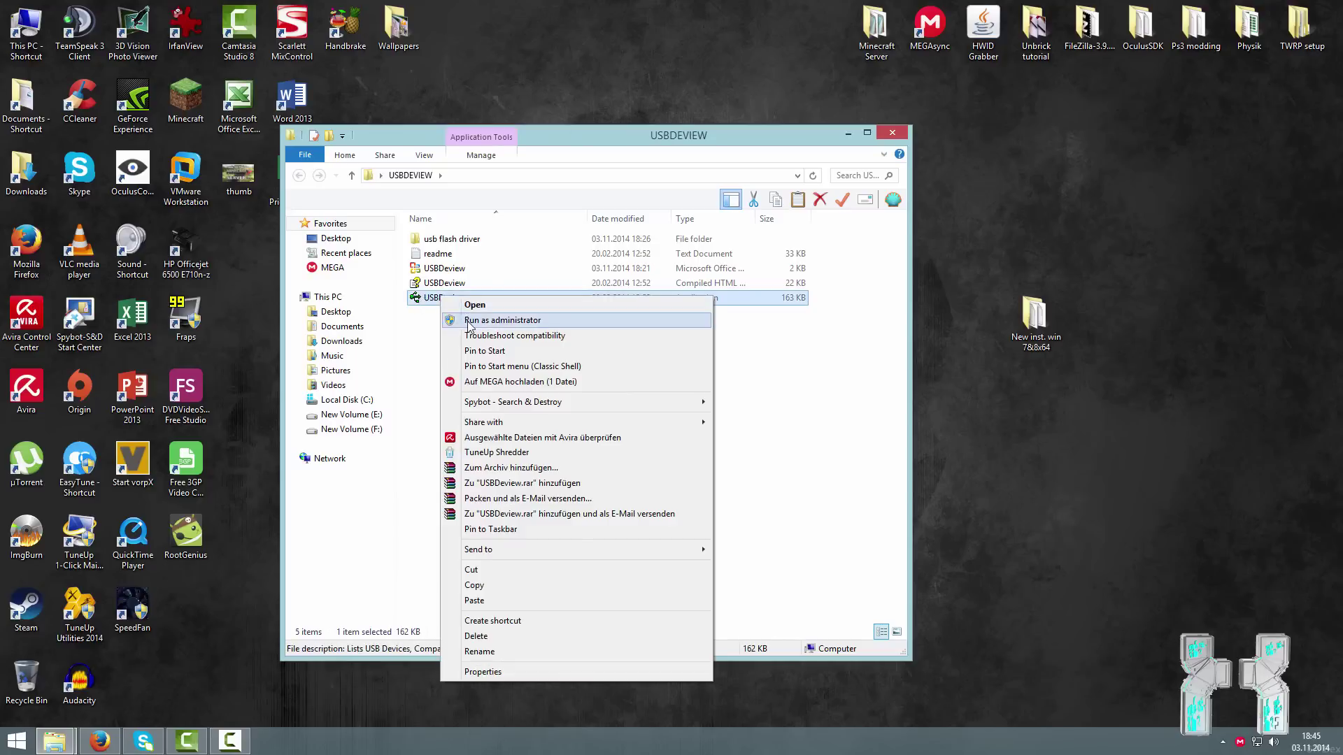
{"action": "left_click", "coordinate": [468, 323]}
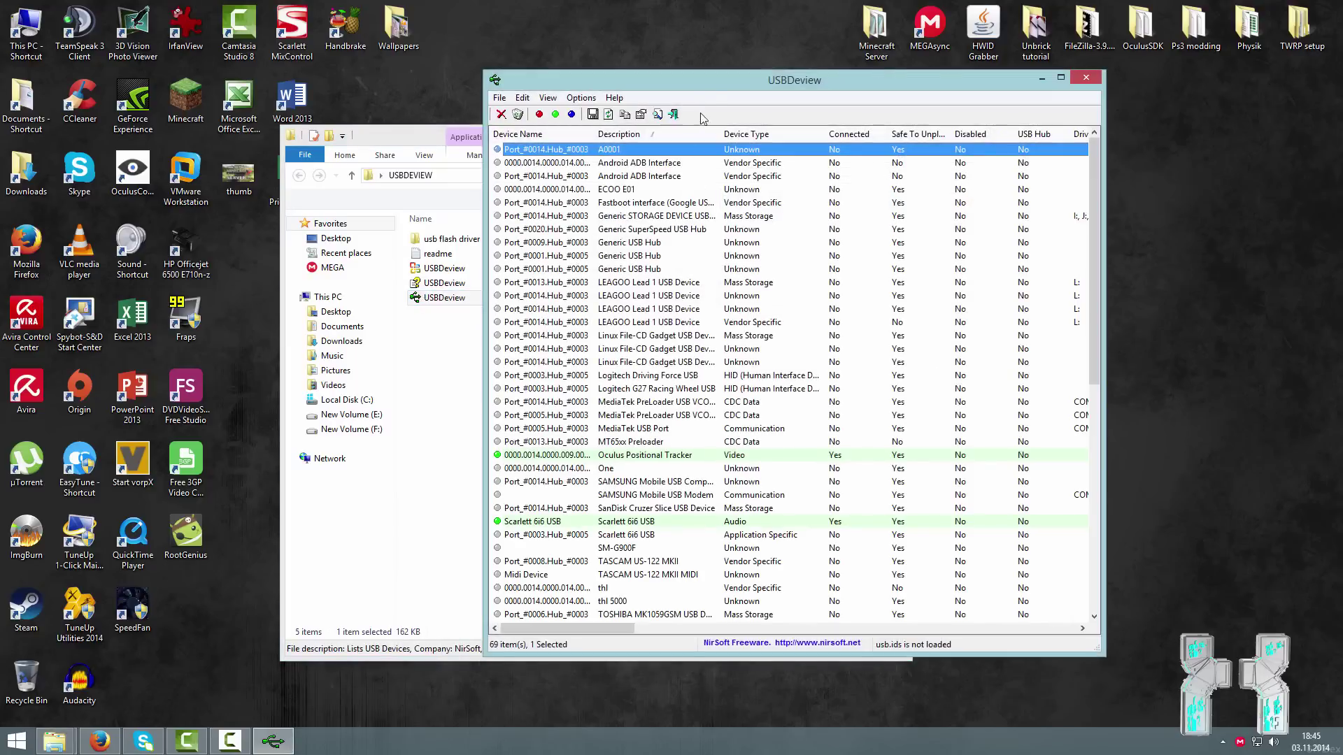
Step: Close the USBDEVIEW folder window and reposition the USBDeview window on the desktop
{"action": "left_click", "coordinate": [345, 135]}
{"action": "left_click", "coordinate": [900, 132]}
{"action": "left_click_drag", "start_coordinate": [909, 84], "coordinate": [790, 93]}
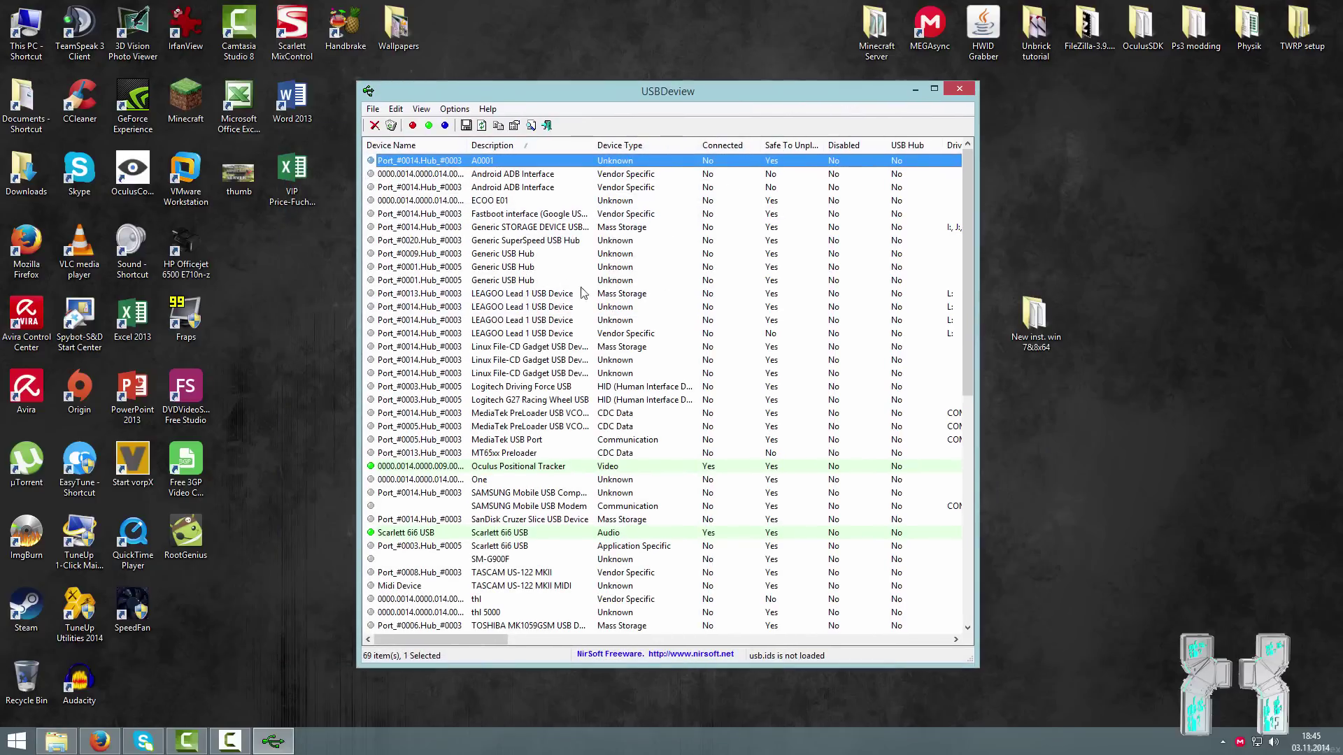
Step: Uninstall the two MediaTek PreLoader USB VCOM devices together with the MediaTek USB Port device
{"action": "left_click", "coordinate": [502, 227]}
{"action": "scroll", "coordinate": [587, 318], "scroll_direction": "down", "scroll_amount": 6}
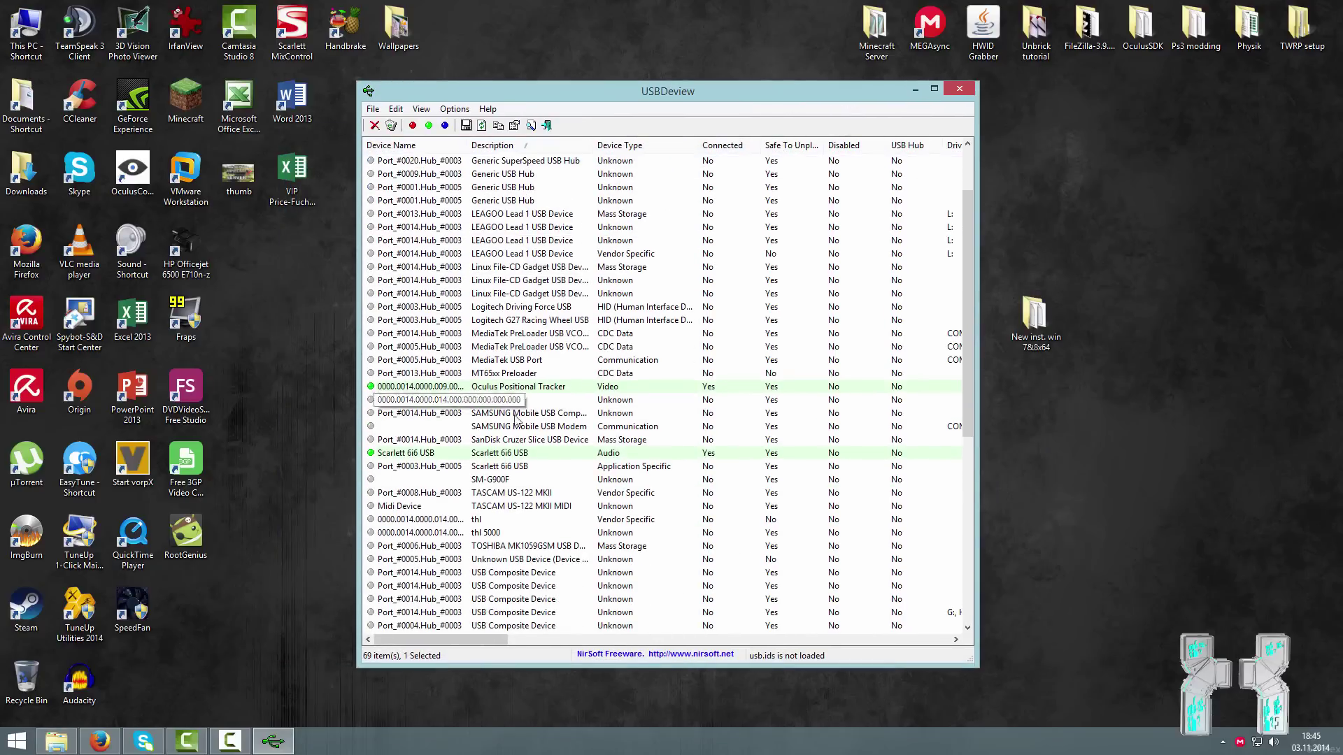
{"action": "scroll", "coordinate": [607, 395], "scroll_direction": "down", "scroll_amount": 5}
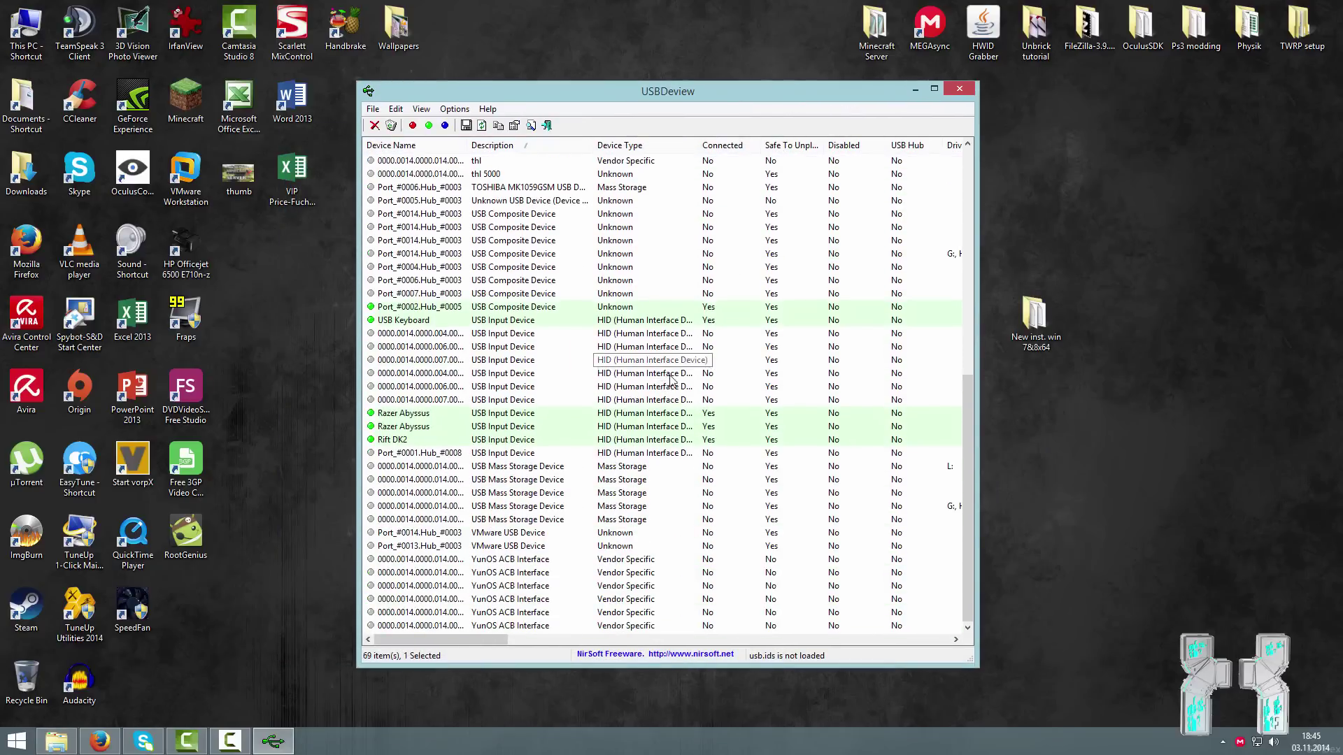
{"action": "scroll", "coordinate": [675, 375], "scroll_direction": "up", "scroll_amount": 7}
{"action": "scroll", "coordinate": [676, 375], "scroll_direction": "up", "scroll_amount": 4}
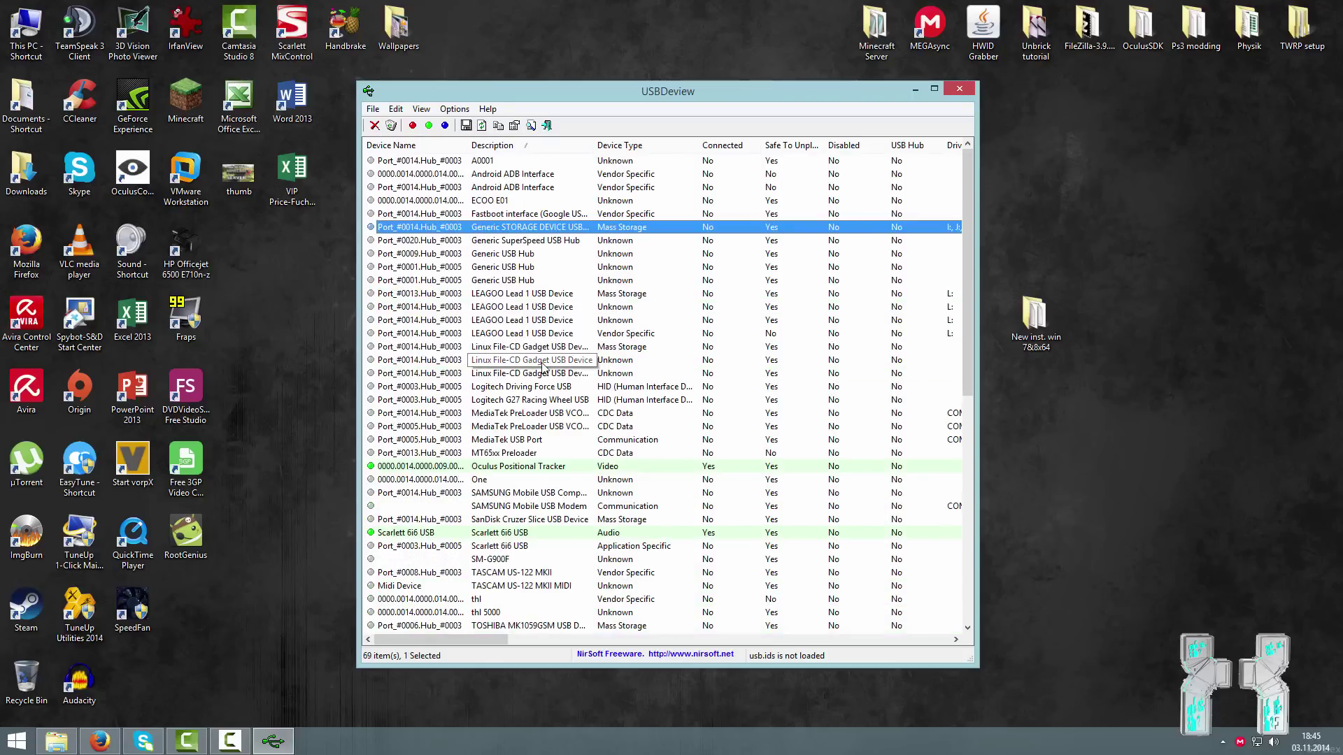
{"action": "key", "text": "m"}
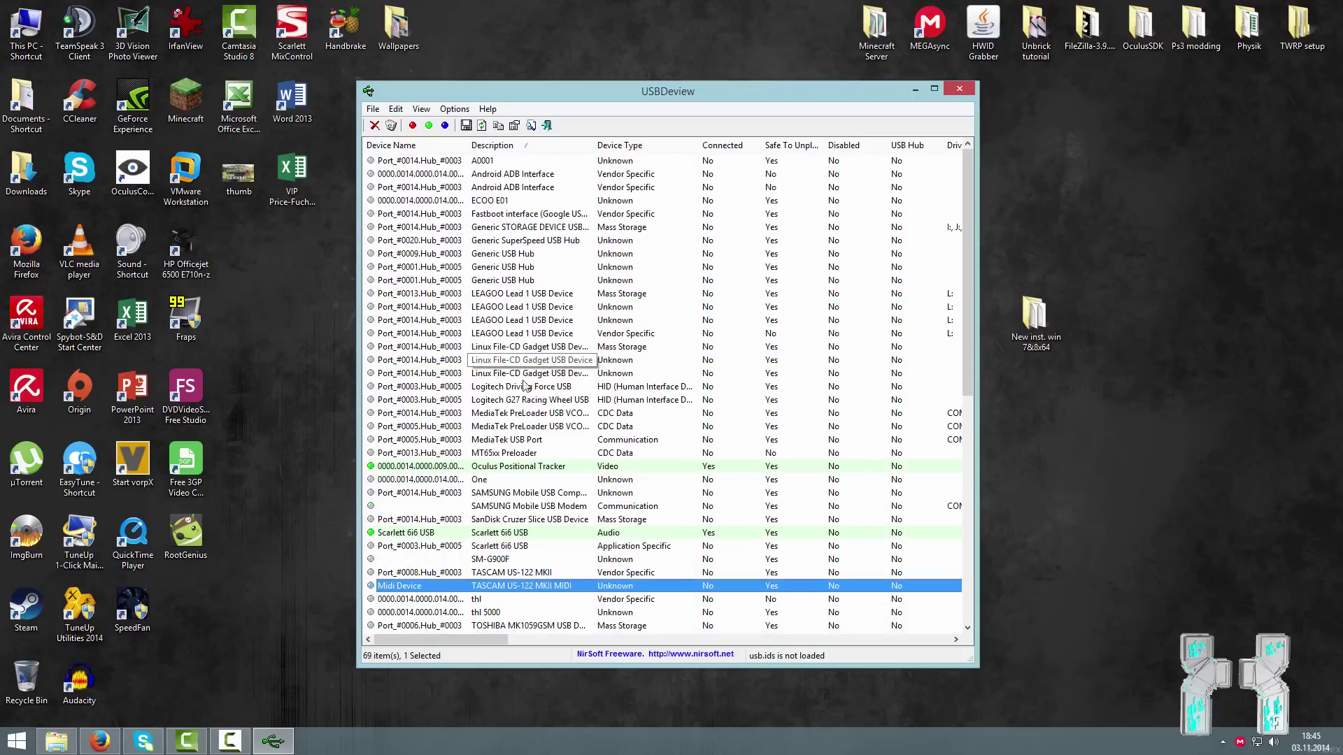
{"action": "left_click", "coordinate": [531, 412]}
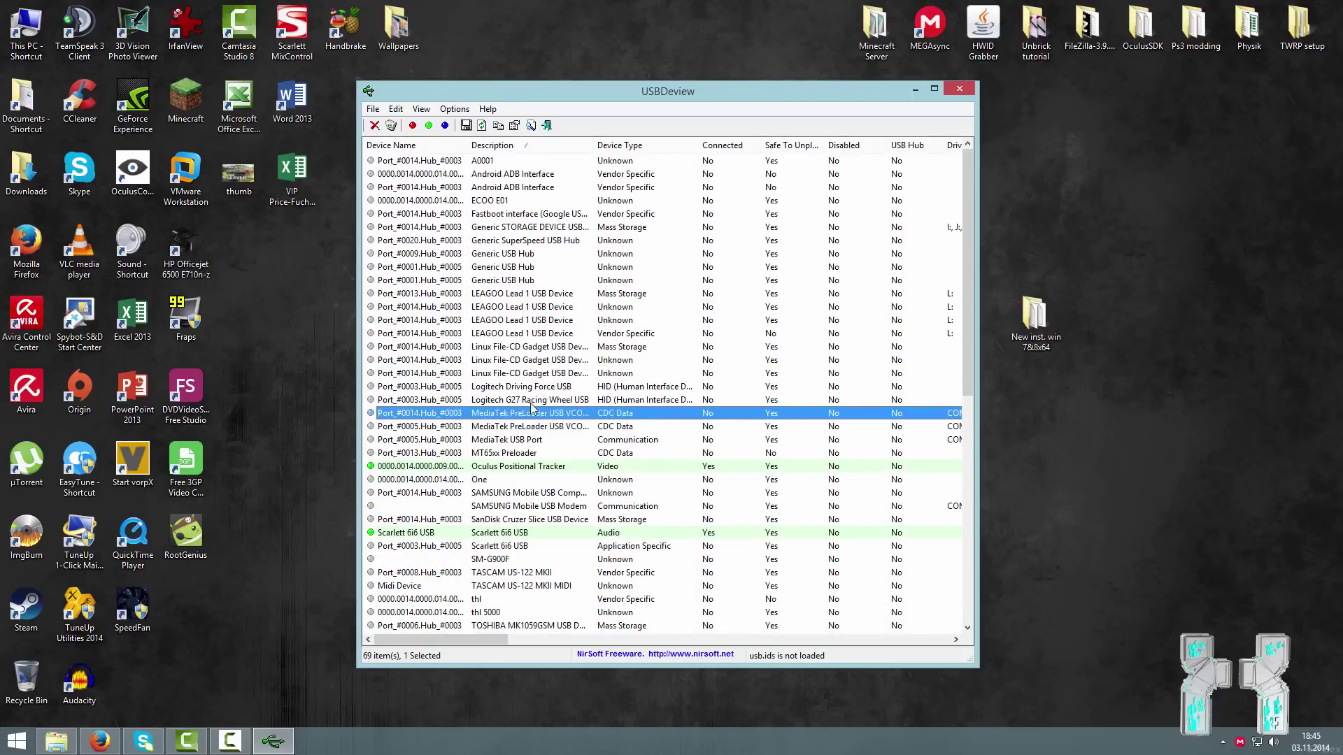
{"action": "left_click", "coordinate": [548, 444], "text": "shift"}
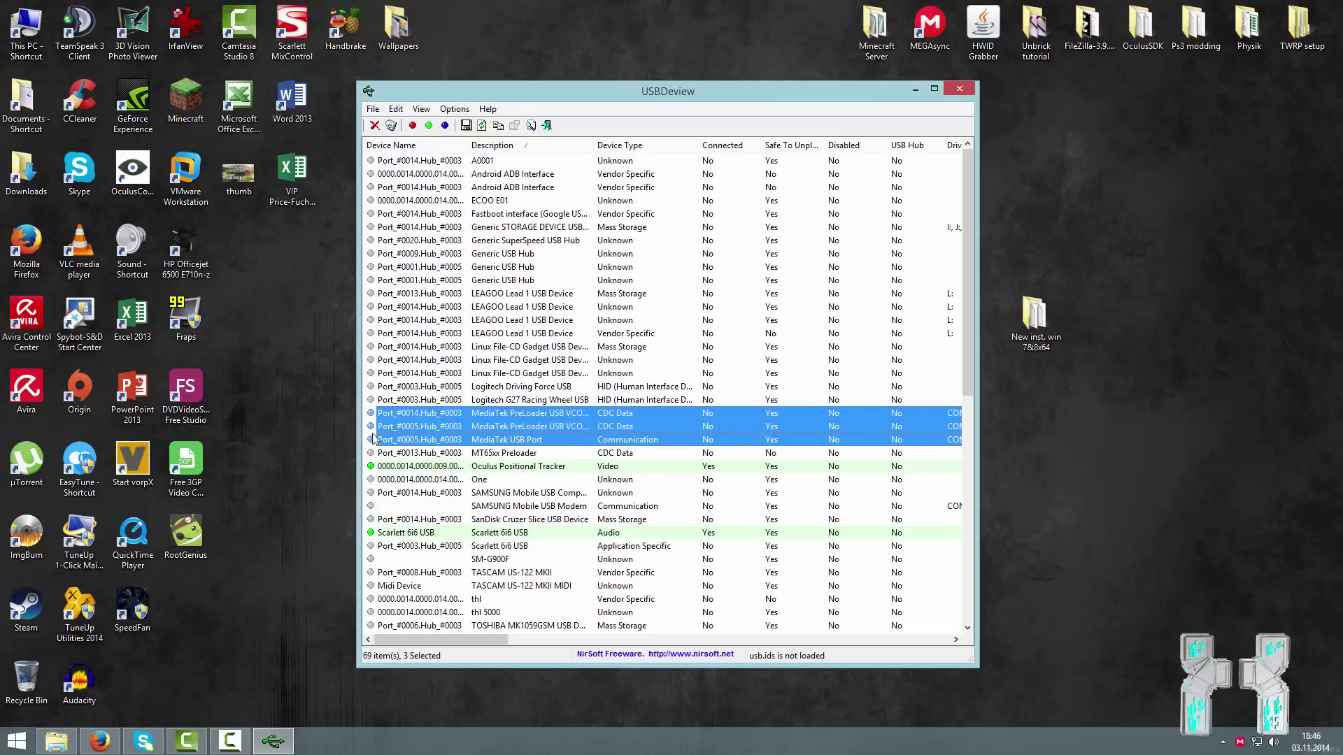
{"action": "right_click", "coordinate": [486, 432]}
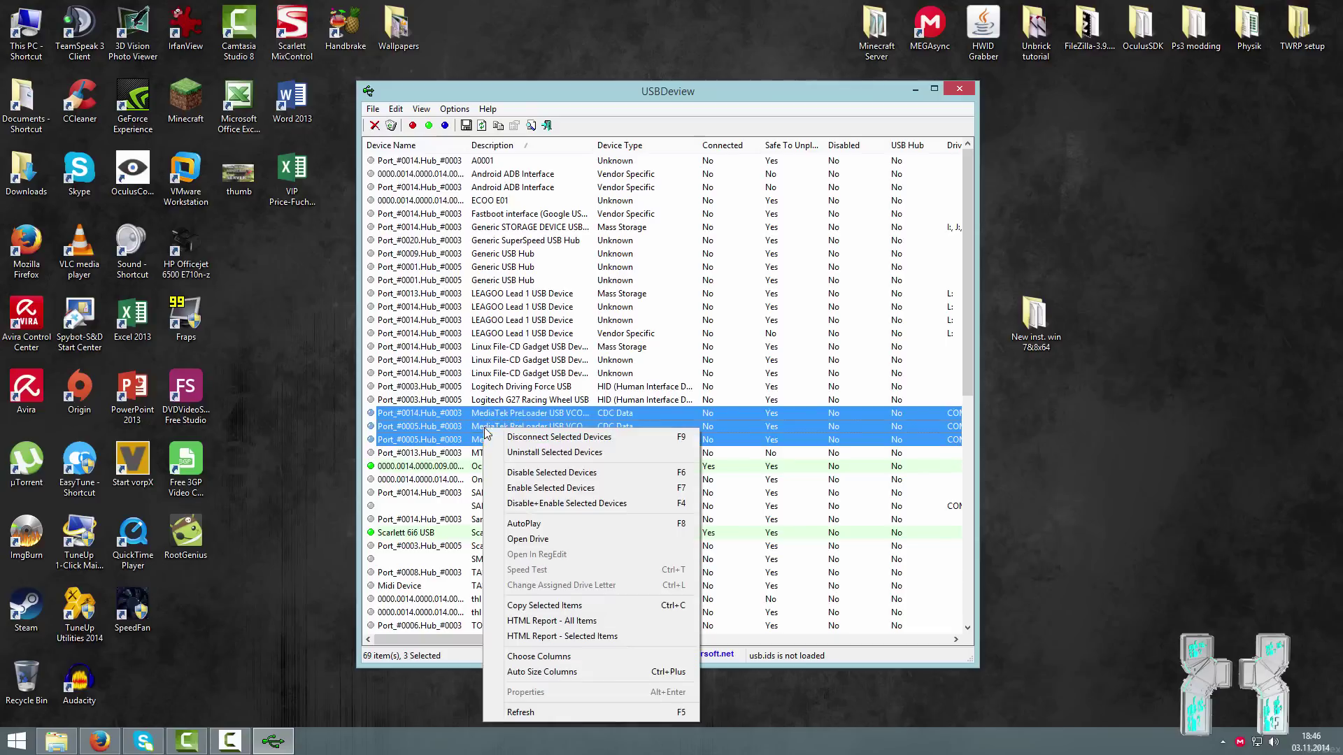
{"action": "left_click", "coordinate": [530, 454]}
{"action": "left_click", "coordinate": [692, 420]}
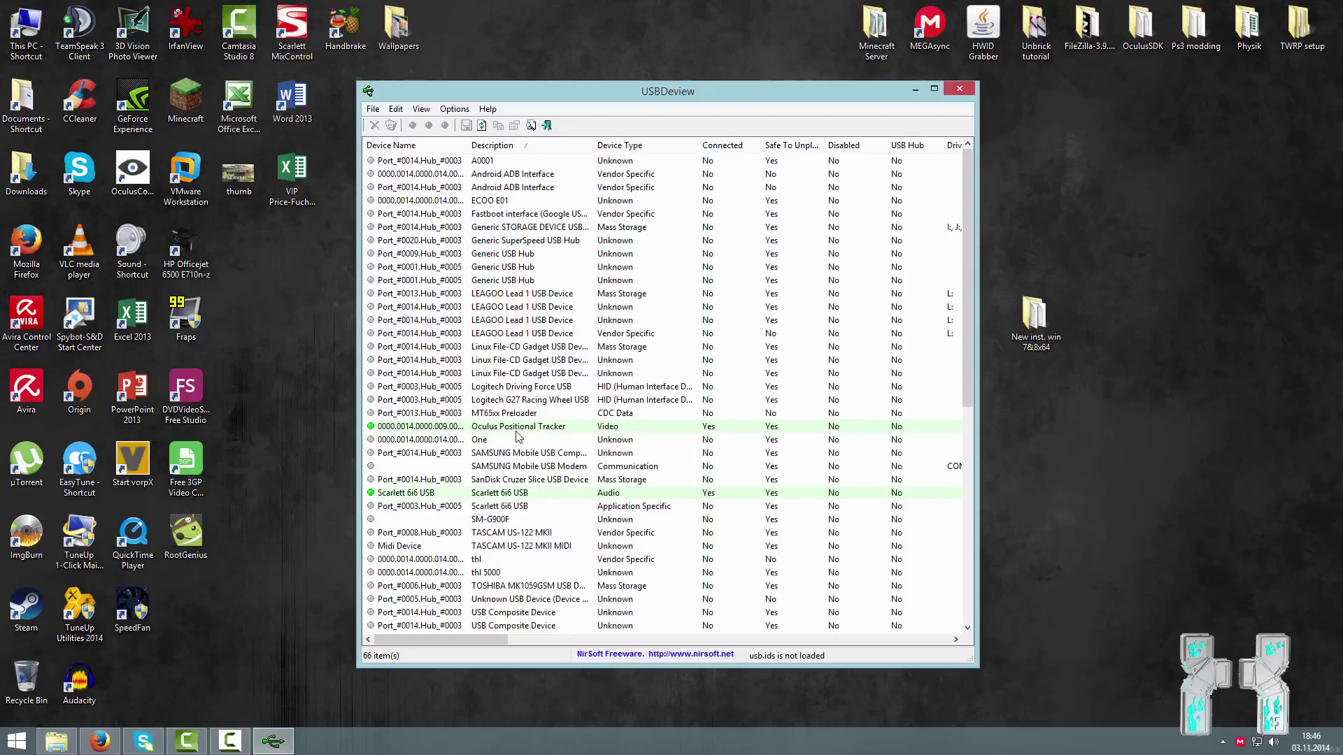
Step: Uninstall the MT65xx Preloader device from the USB device list
{"action": "left_click", "coordinate": [531, 414]}
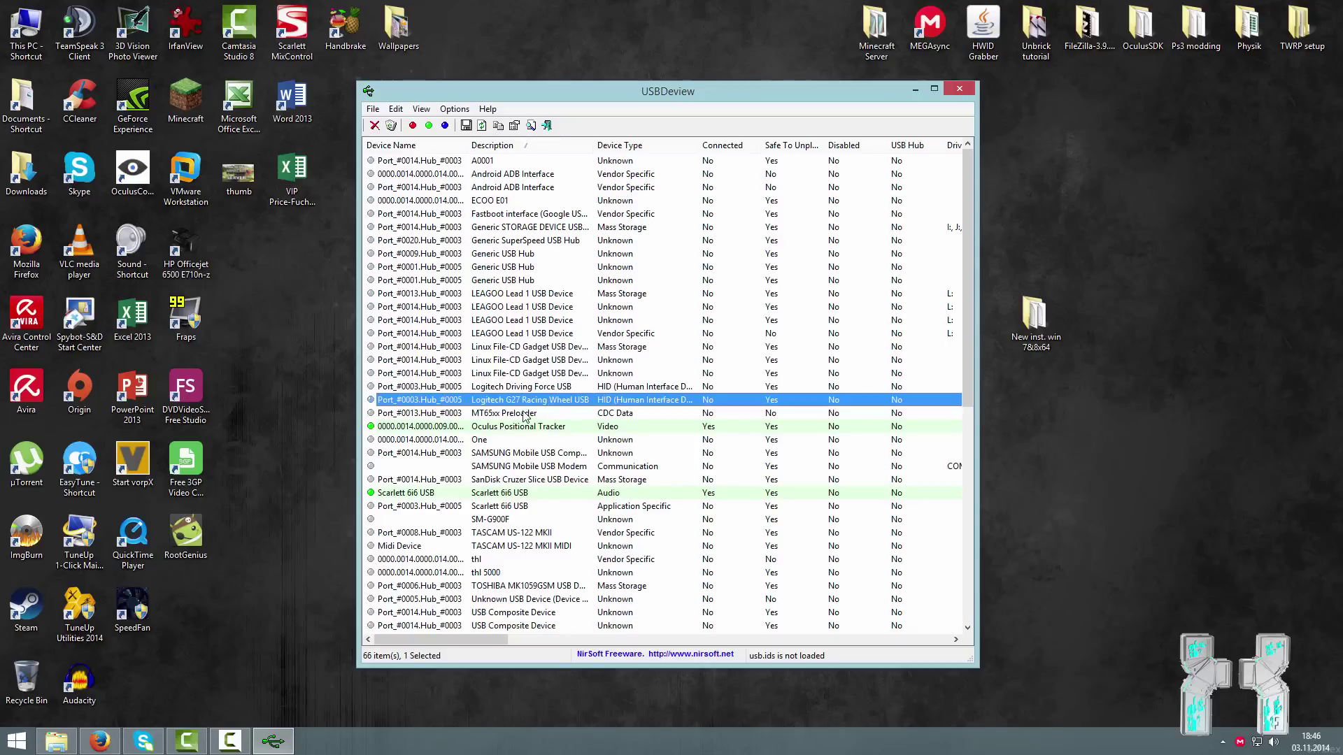
{"action": "right_click", "coordinate": [506, 416]}
{"action": "left_click", "coordinate": [492, 418]}
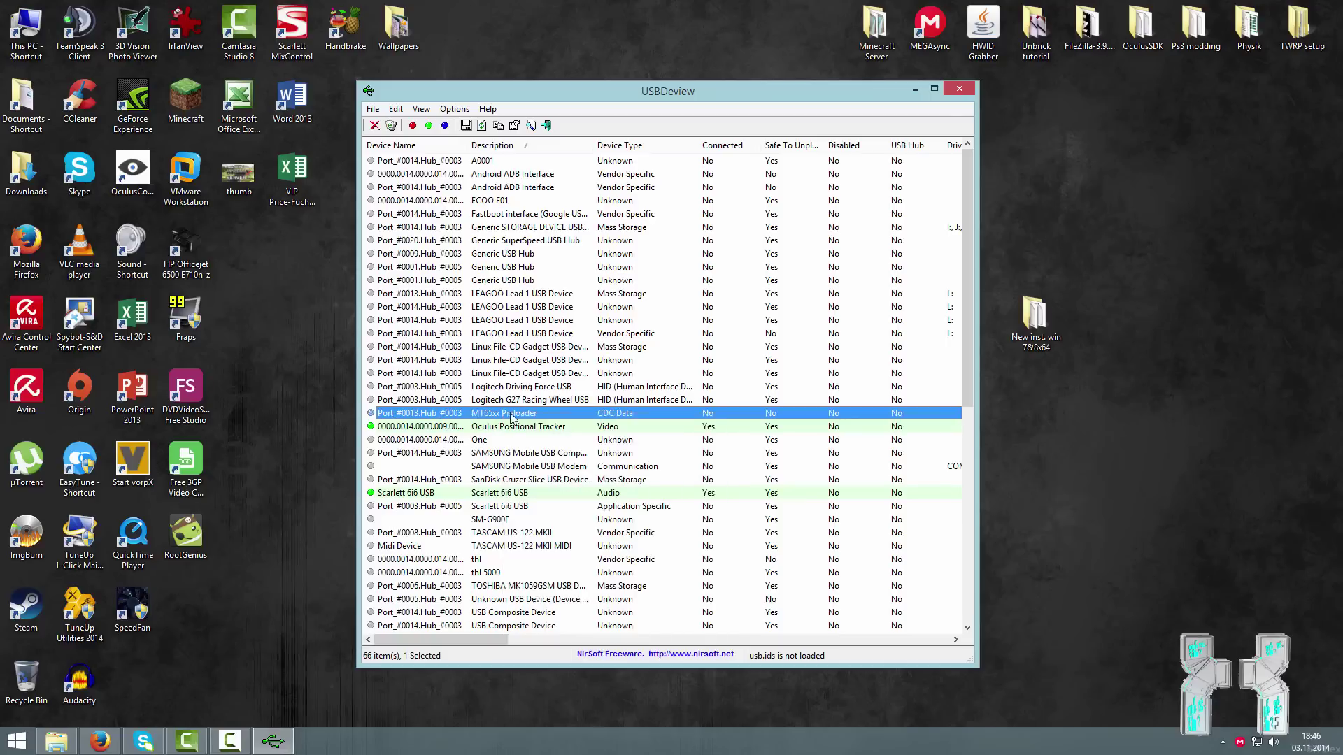
{"action": "right_click", "coordinate": [523, 415]}
{"action": "left_click", "coordinate": [554, 438]}
{"action": "left_click", "coordinate": [695, 433]}
{"action": "left_click", "coordinate": [552, 440]}
Step: Check the device list for remaining phone entries and uninstall the vendor-specific thl device
{"action": "left_click", "coordinate": [509, 559]}
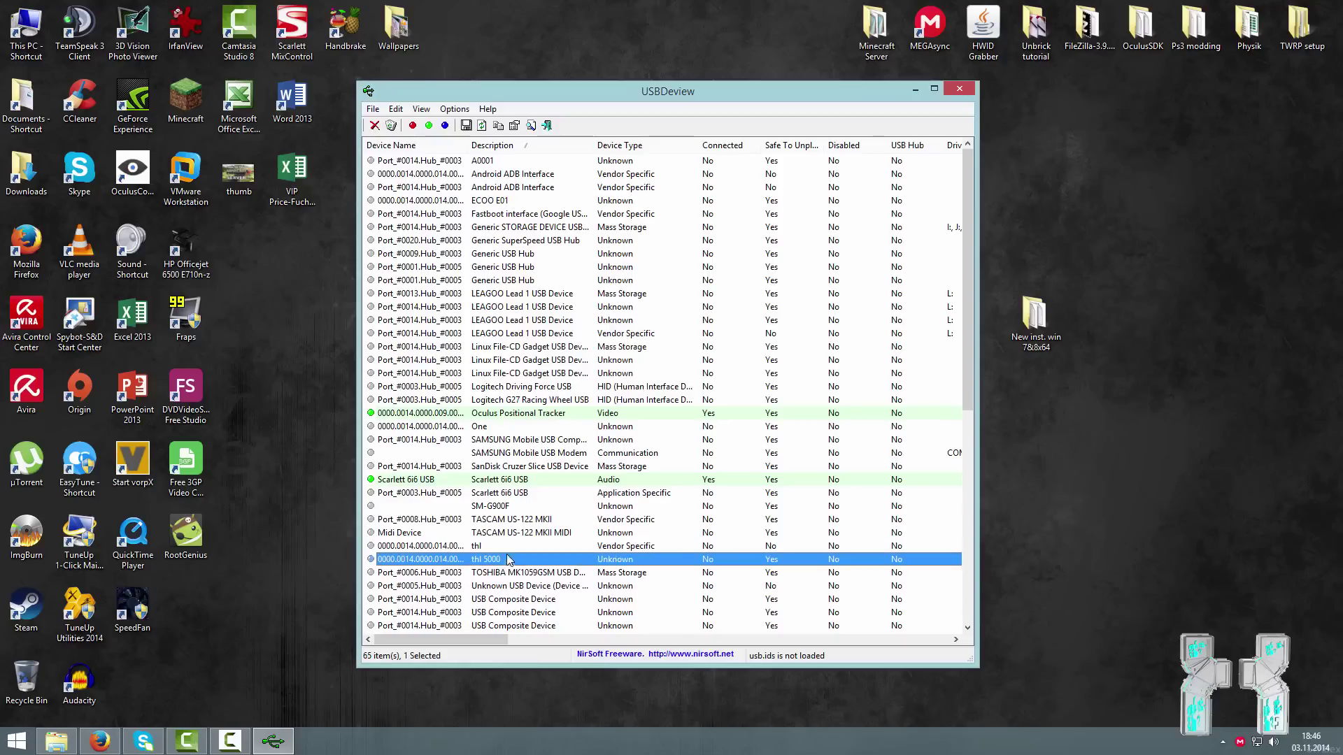
{"action": "right_click", "coordinate": [514, 546]}
{"action": "left_click", "coordinate": [521, 537]}
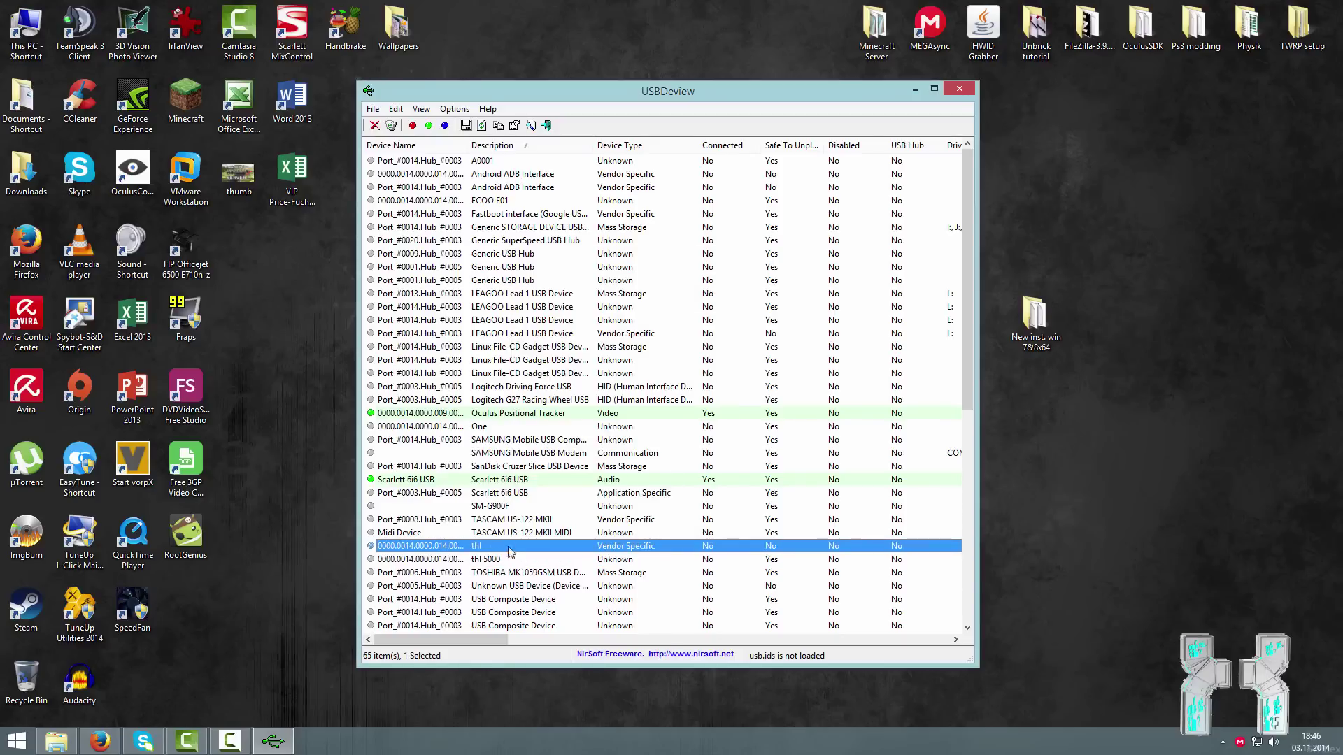
{"action": "scroll", "coordinate": [502, 517], "scroll_direction": "down", "scroll_amount": 3}
{"action": "scroll", "coordinate": [502, 518], "scroll_direction": "up", "scroll_amount": 3}
{"action": "scroll", "coordinate": [497, 499], "scroll_direction": "down", "scroll_amount": 10}
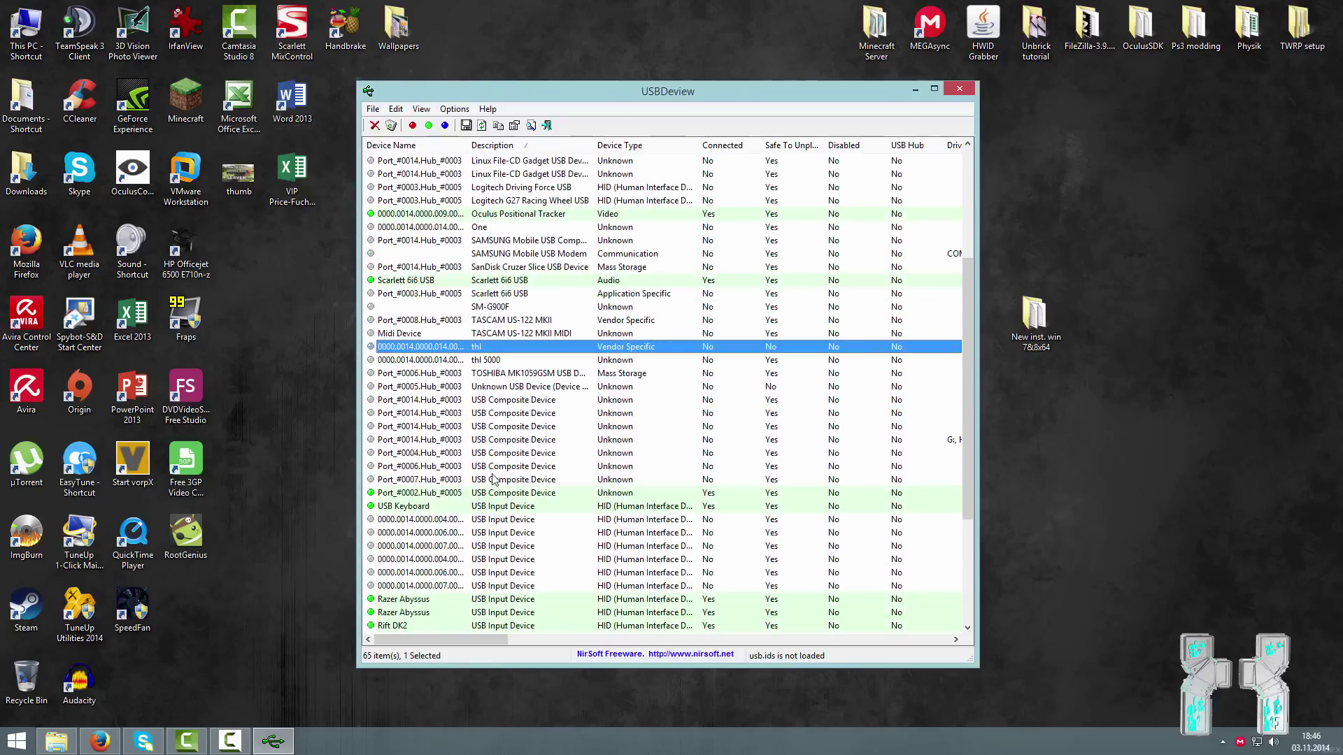
{"action": "scroll", "coordinate": [490, 495], "scroll_direction": "up", "scroll_amount": 3}
{"action": "scroll", "coordinate": [488, 462], "scroll_direction": "up", "scroll_amount": 2}
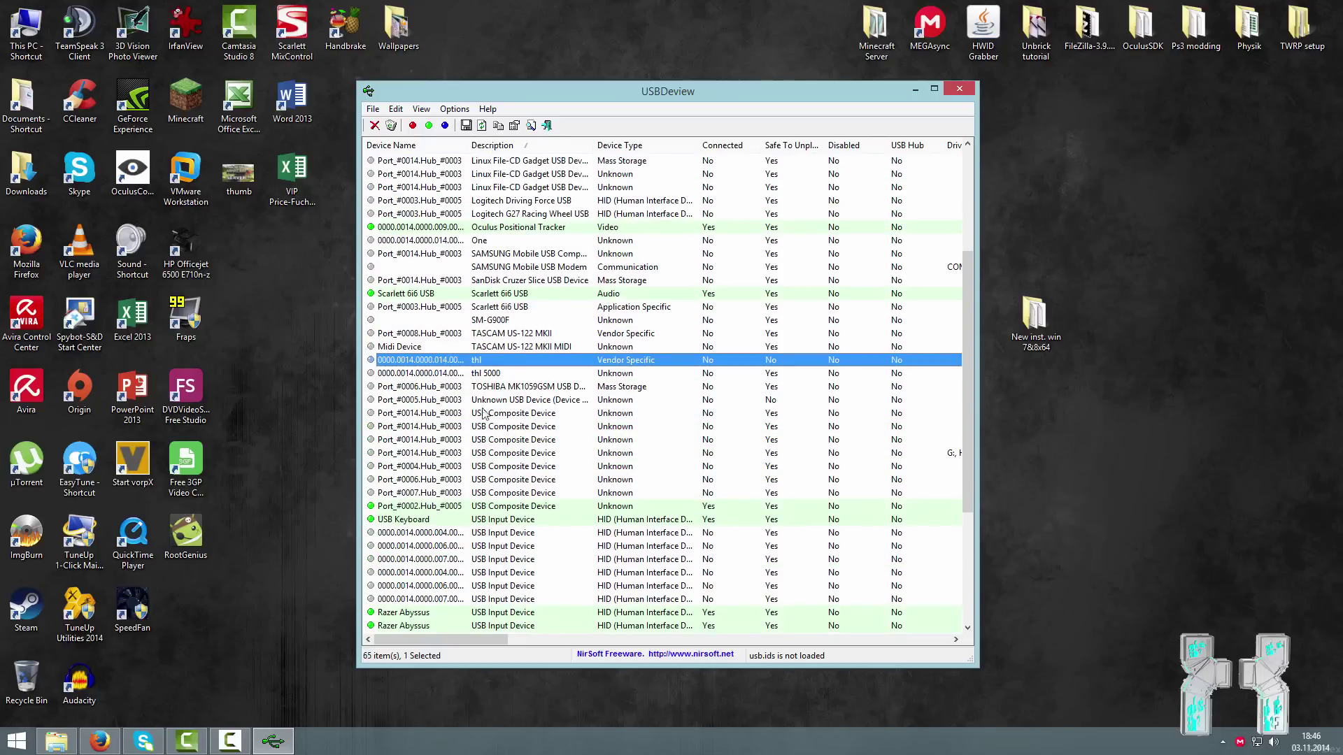
{"action": "right_click", "coordinate": [487, 365]}
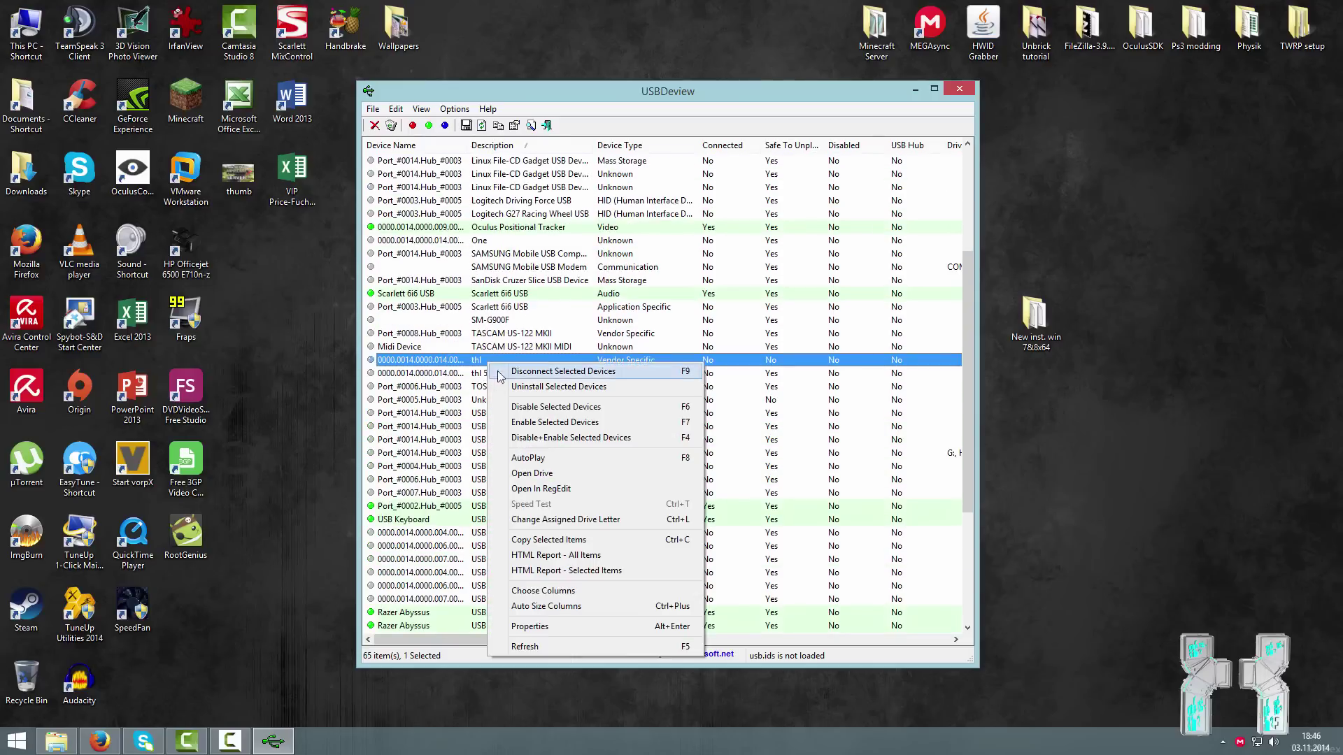
{"action": "left_click", "coordinate": [517, 386]}
{"action": "left_click", "coordinate": [691, 419]}
Step: Uninstall the thl 5000 device from the USB device list
{"action": "right_click", "coordinate": [483, 360]}
{"action": "left_click", "coordinate": [517, 384]}
{"action": "left_click", "coordinate": [689, 421]}
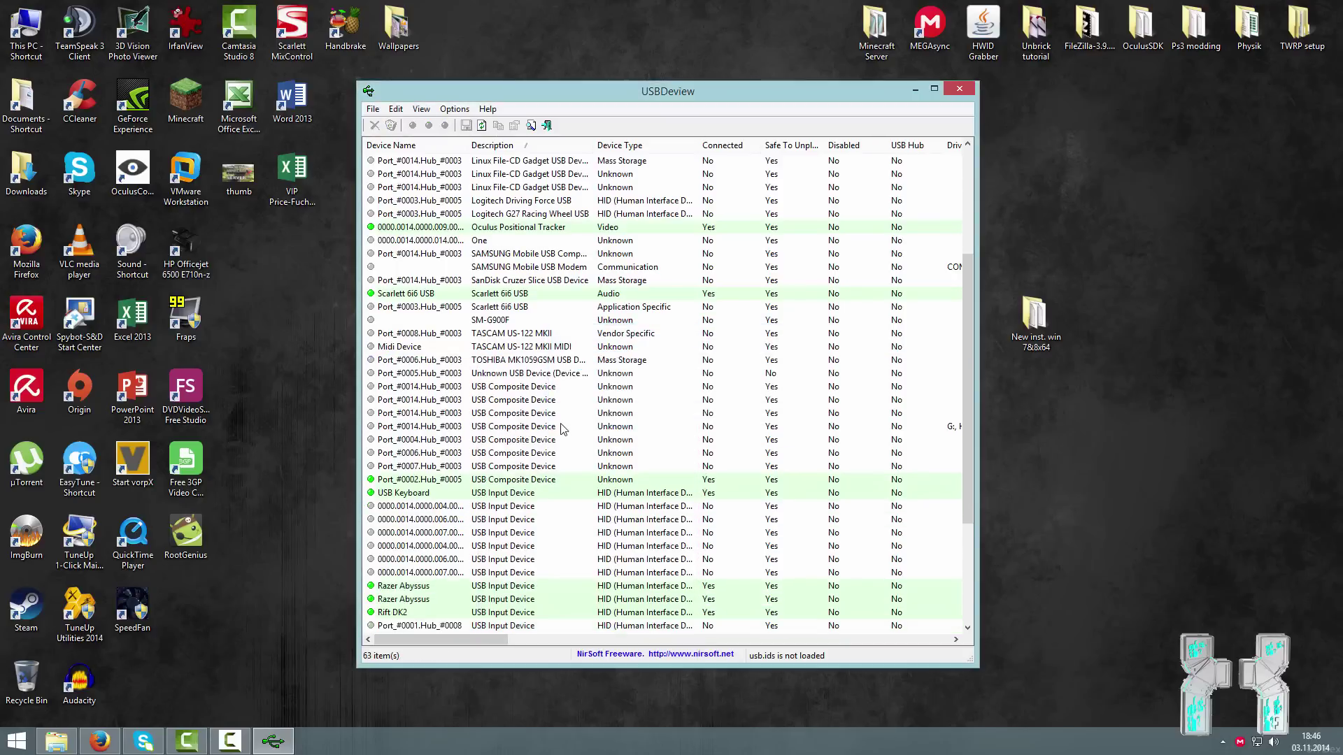
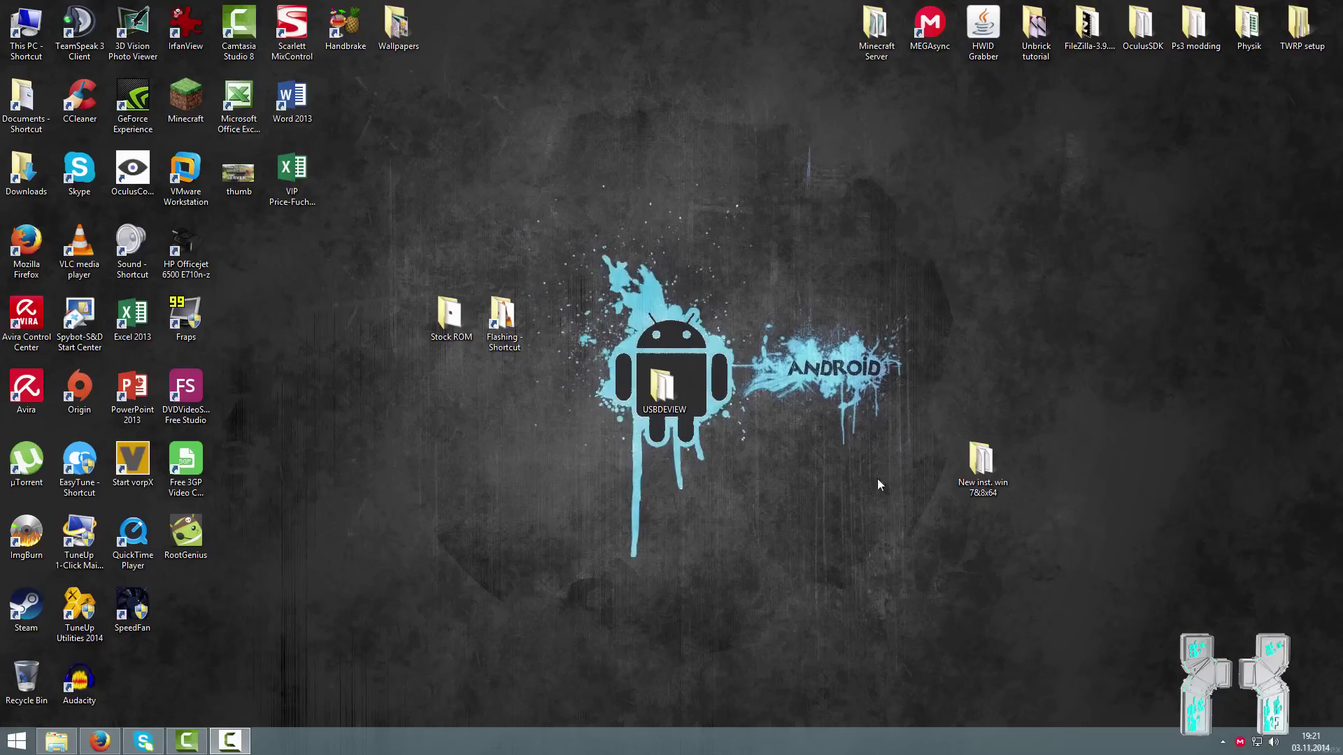
Step: Move the New inst. win 7&8x64 driver folder on the desktop directly below the Minecraft Server folder
{"action": "left_click_drag", "start_coordinate": [973, 462], "coordinate": [888, 209]}
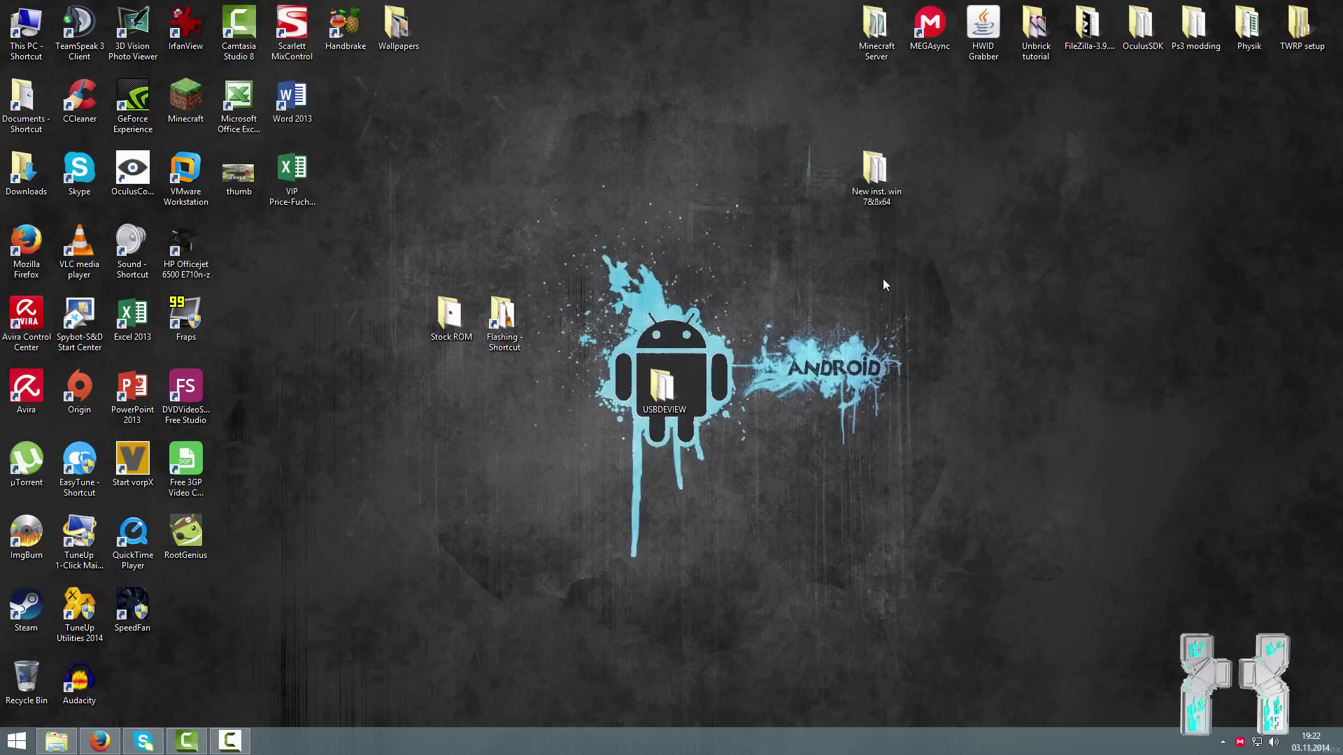
{"action": "left_click", "coordinate": [16, 740]}
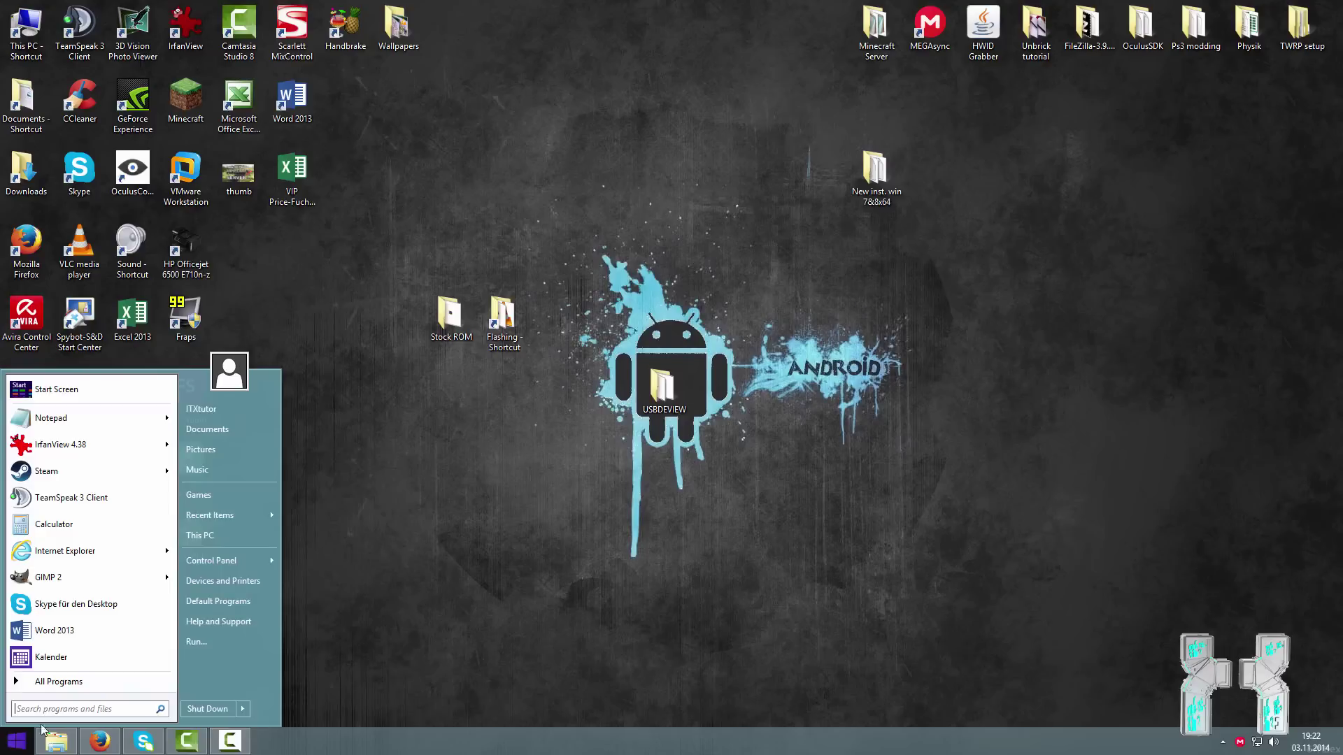
{"action": "mouse_move", "coordinate": [231, 560]}
{"action": "left_click", "coordinate": [480, 563]}
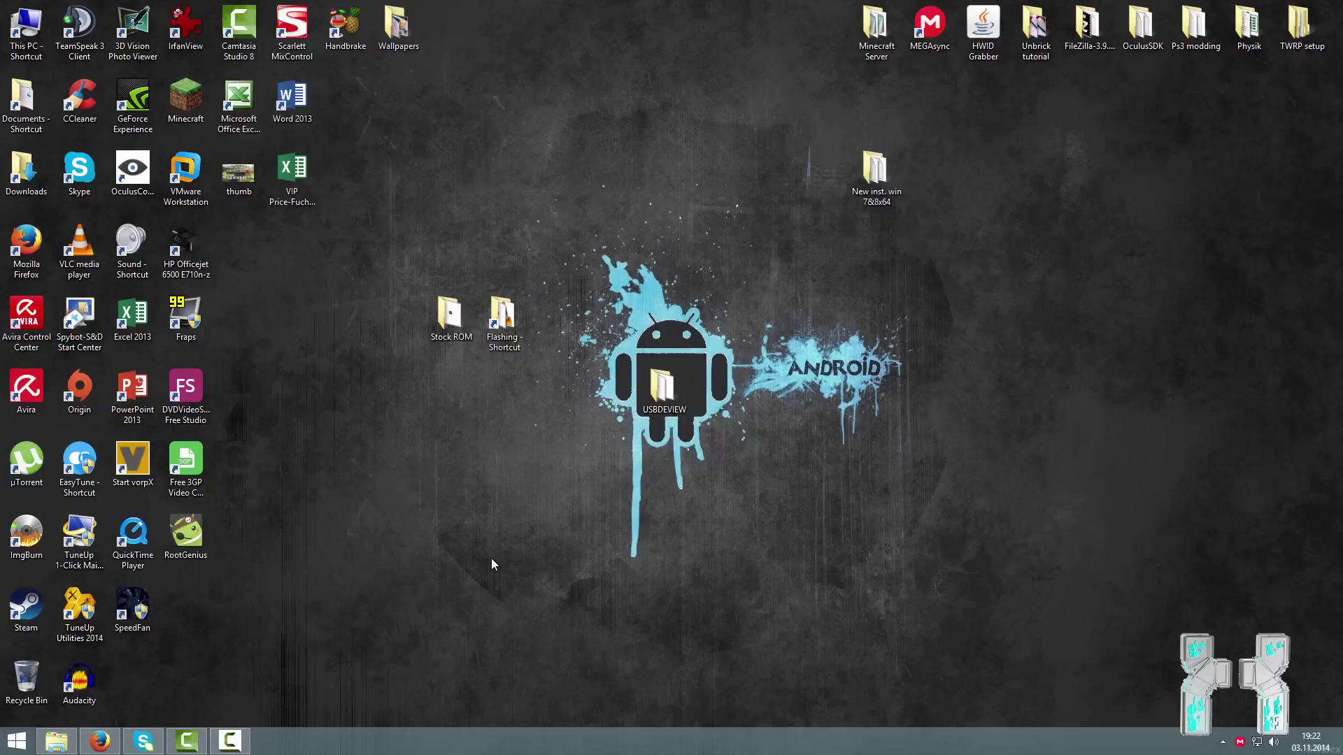
Step: Open Device Manager through the Control Panel's System page, close the System window and move Device Manager toward the screen's centre
{"action": "key", "text": "super+r"}
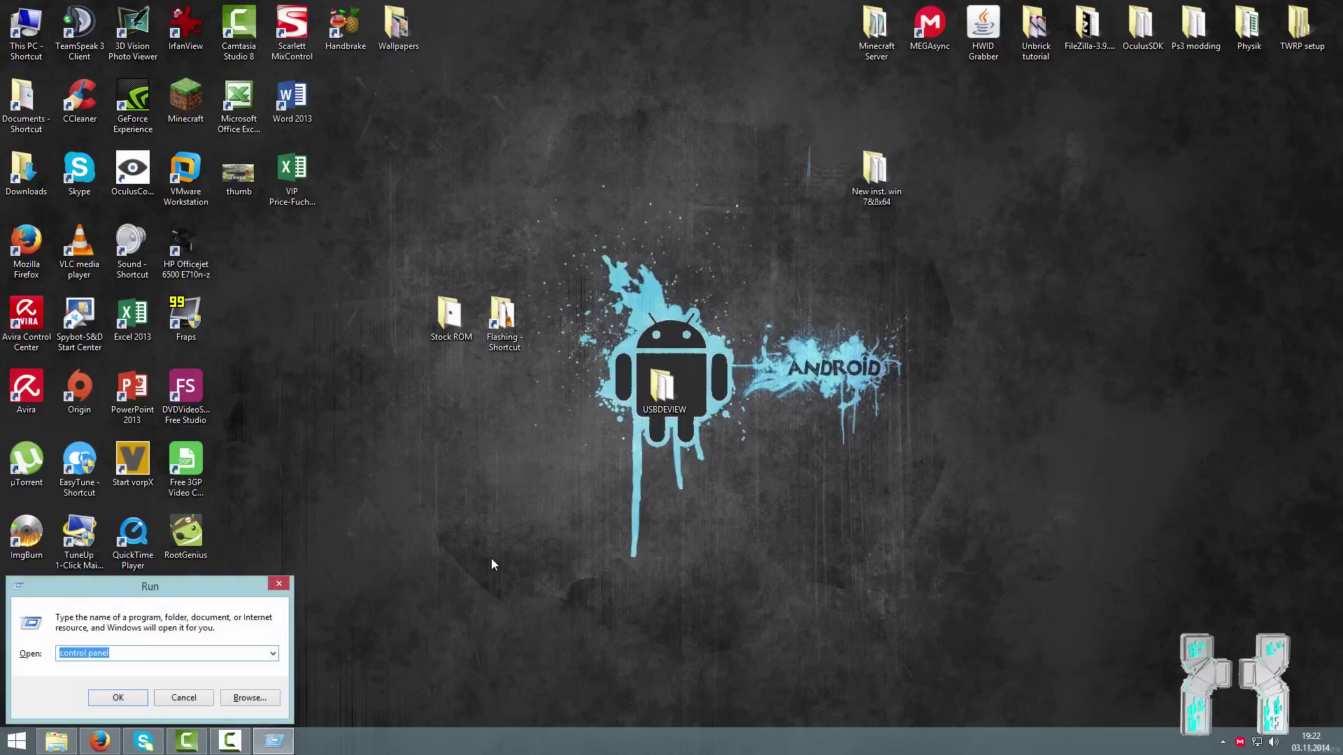
{"action": "key", "text": "Return"}
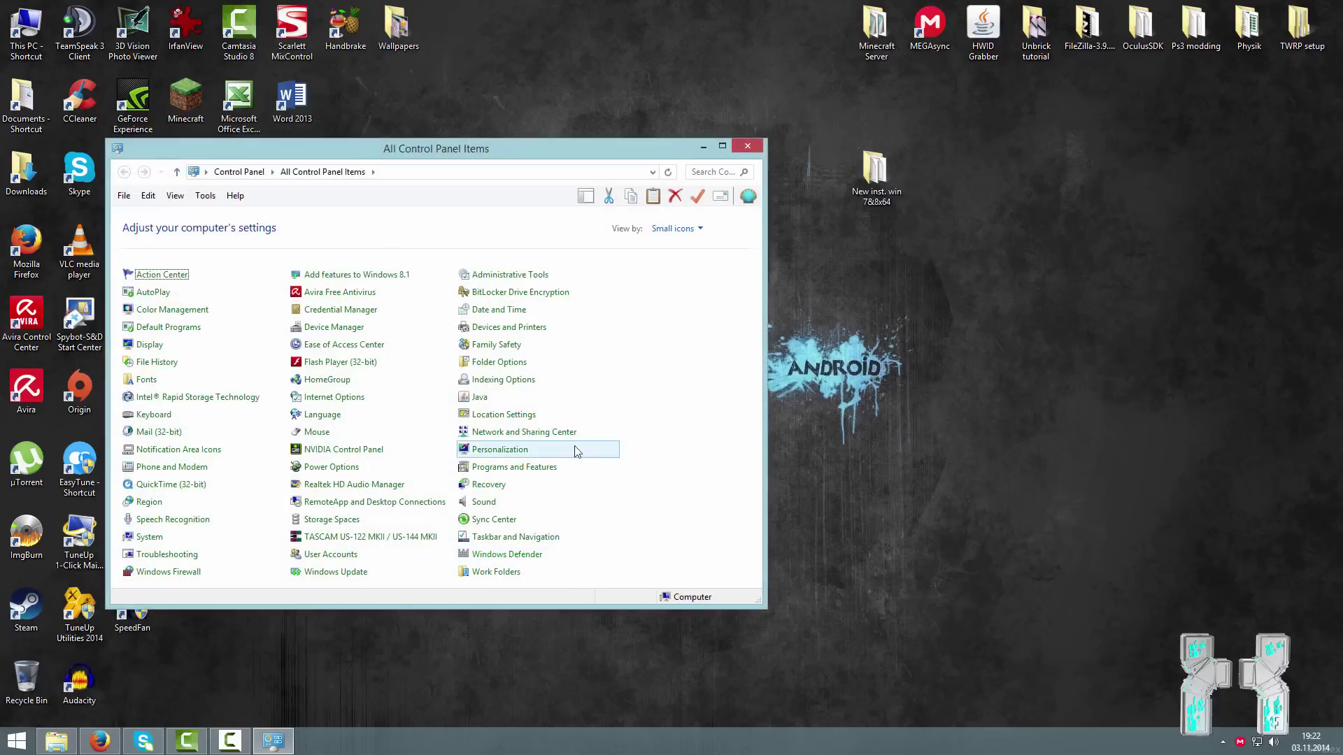
{"action": "left_click", "coordinate": [148, 536]}
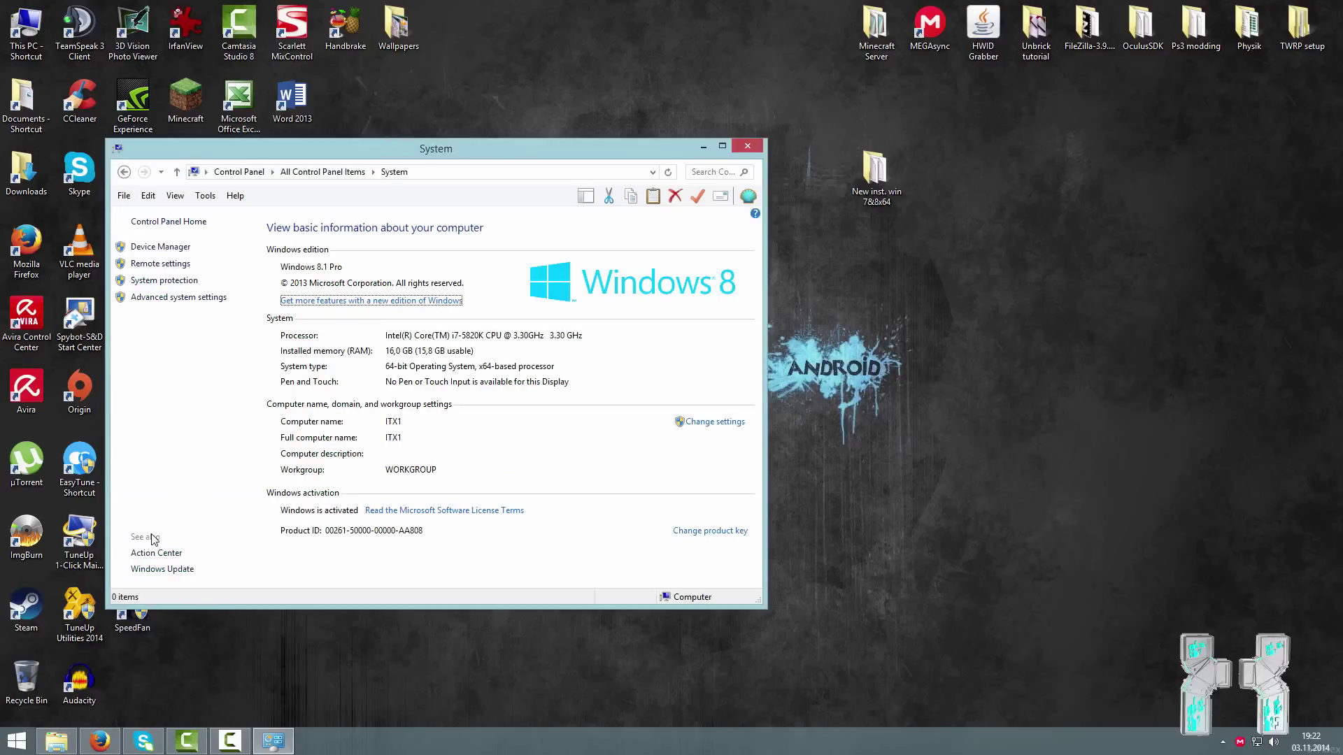
{"action": "left_click", "coordinate": [155, 247]}
{"action": "left_click", "coordinate": [748, 145]}
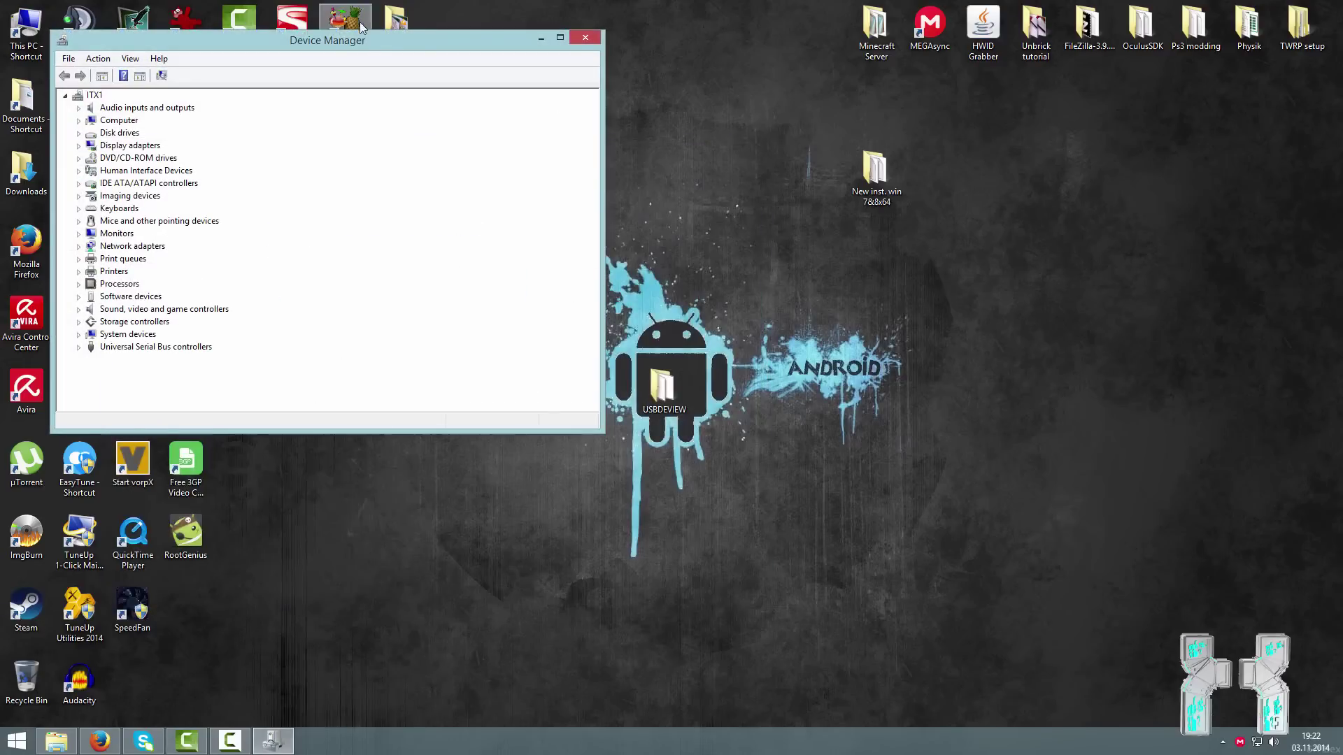
{"action": "left_click_drag", "start_coordinate": [444, 40], "coordinate": [543, 179]}
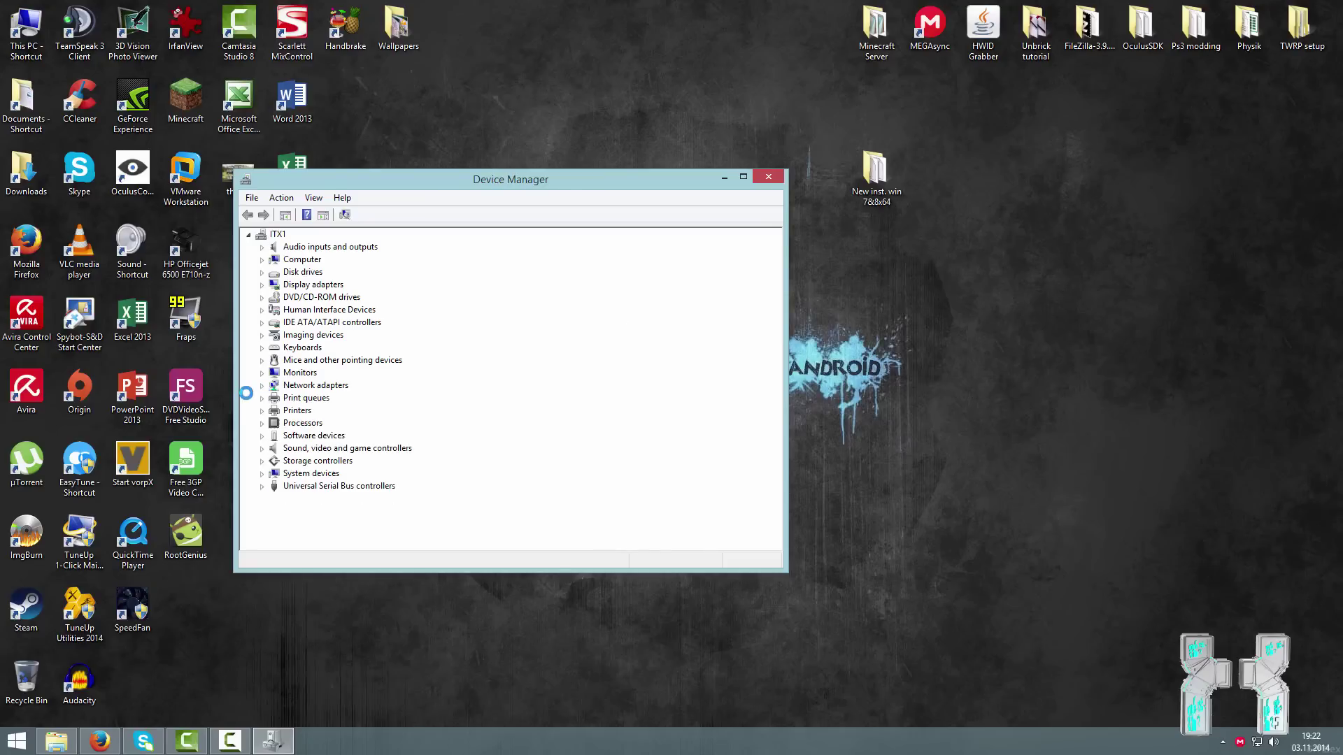
Step: Start a manual driver update for the MediaTek PreLoader USB VCOM (Android) port, browsing the computer for driver software
{"action": "left_click", "coordinate": [262, 397]}
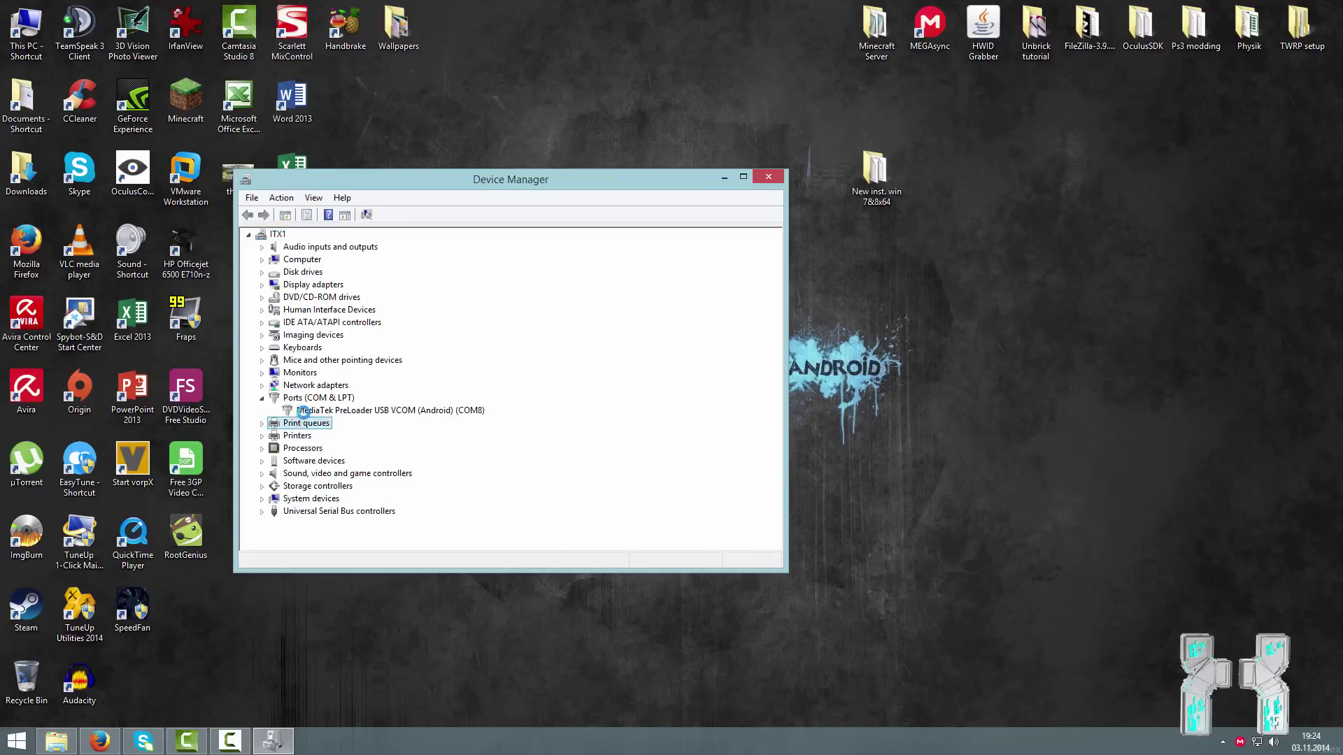
{"action": "right_click", "coordinate": [310, 411]}
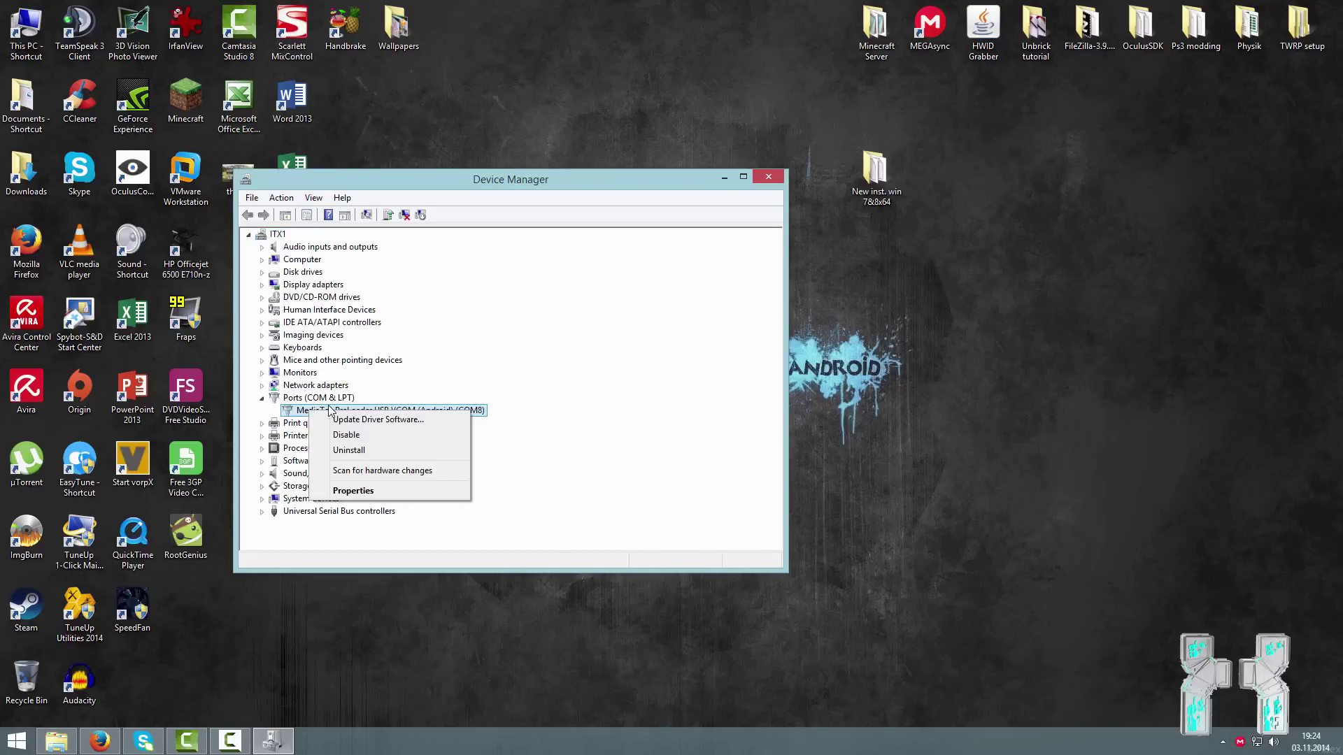
{"action": "left_click", "coordinate": [438, 418]}
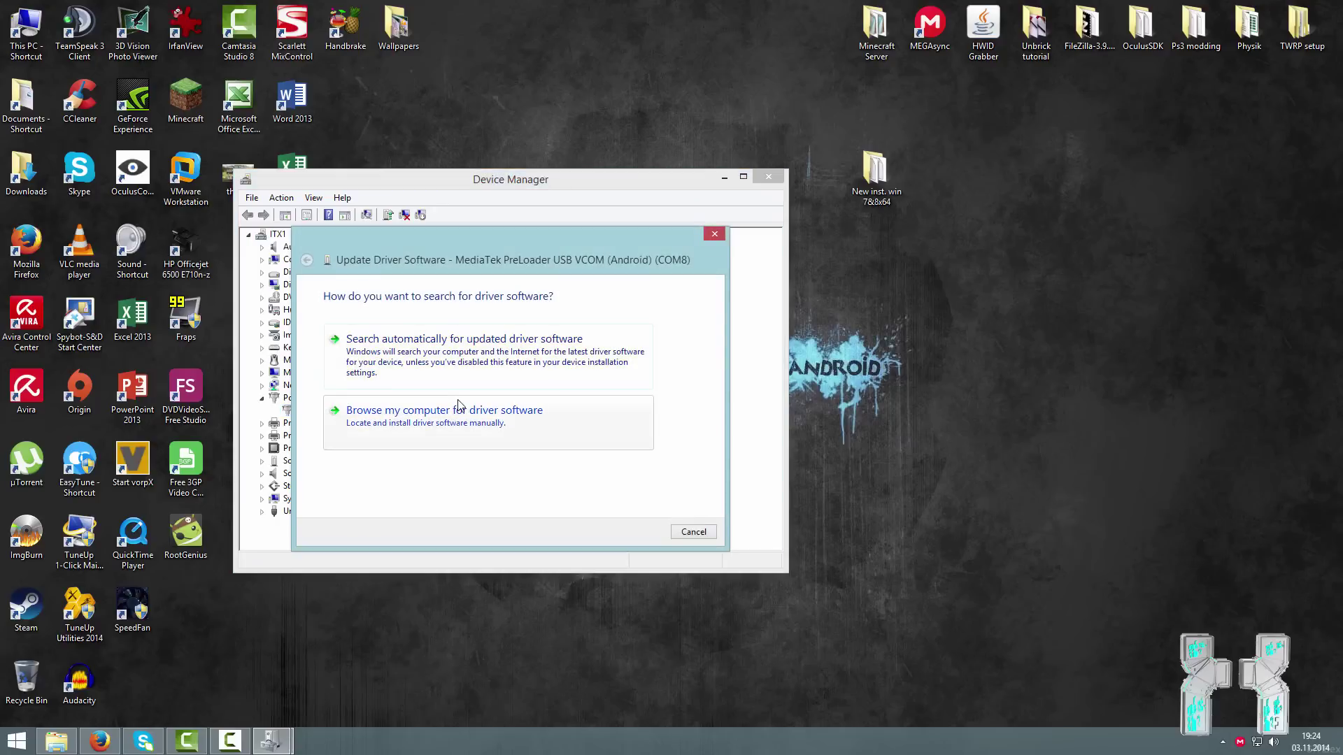
{"action": "left_click", "coordinate": [458, 445]}
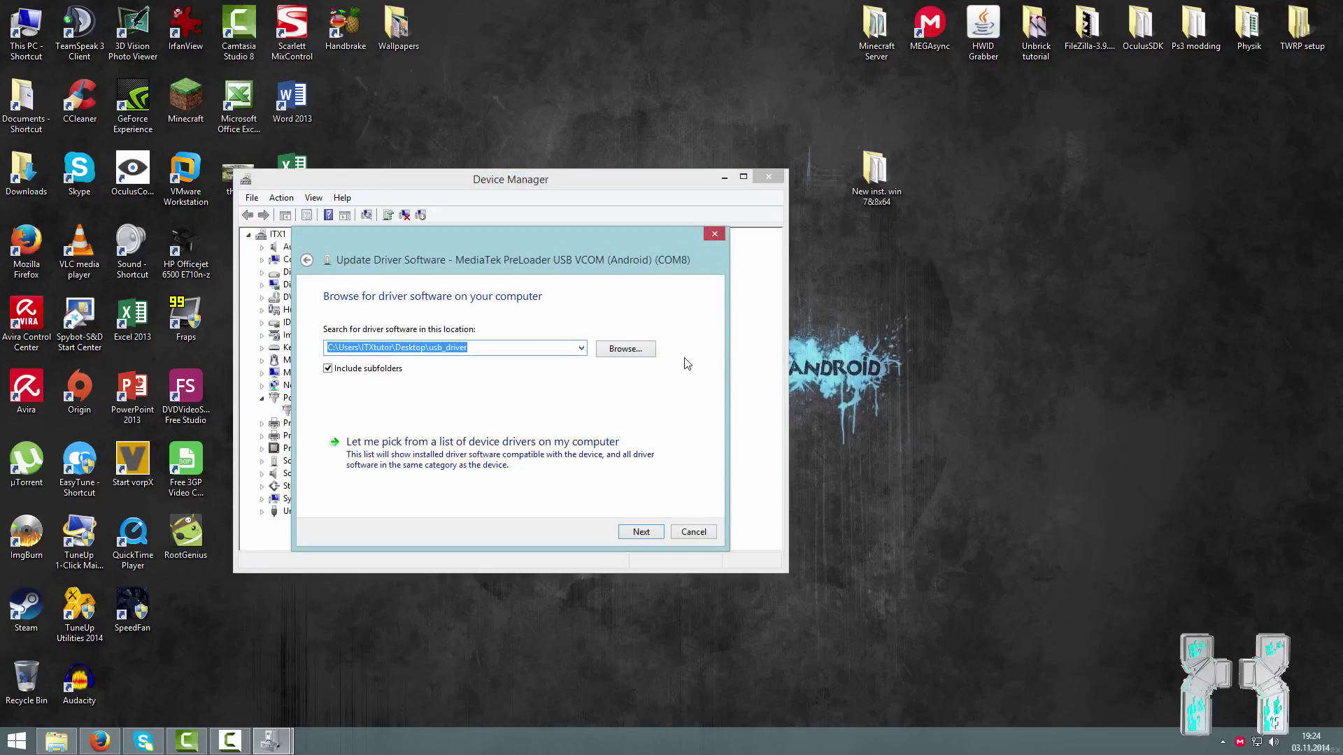
Step: Set the driver search location to the amd64 subfolder of New inst. win 7&8x64 and run the driver search
{"action": "left_click", "coordinate": [640, 350]}
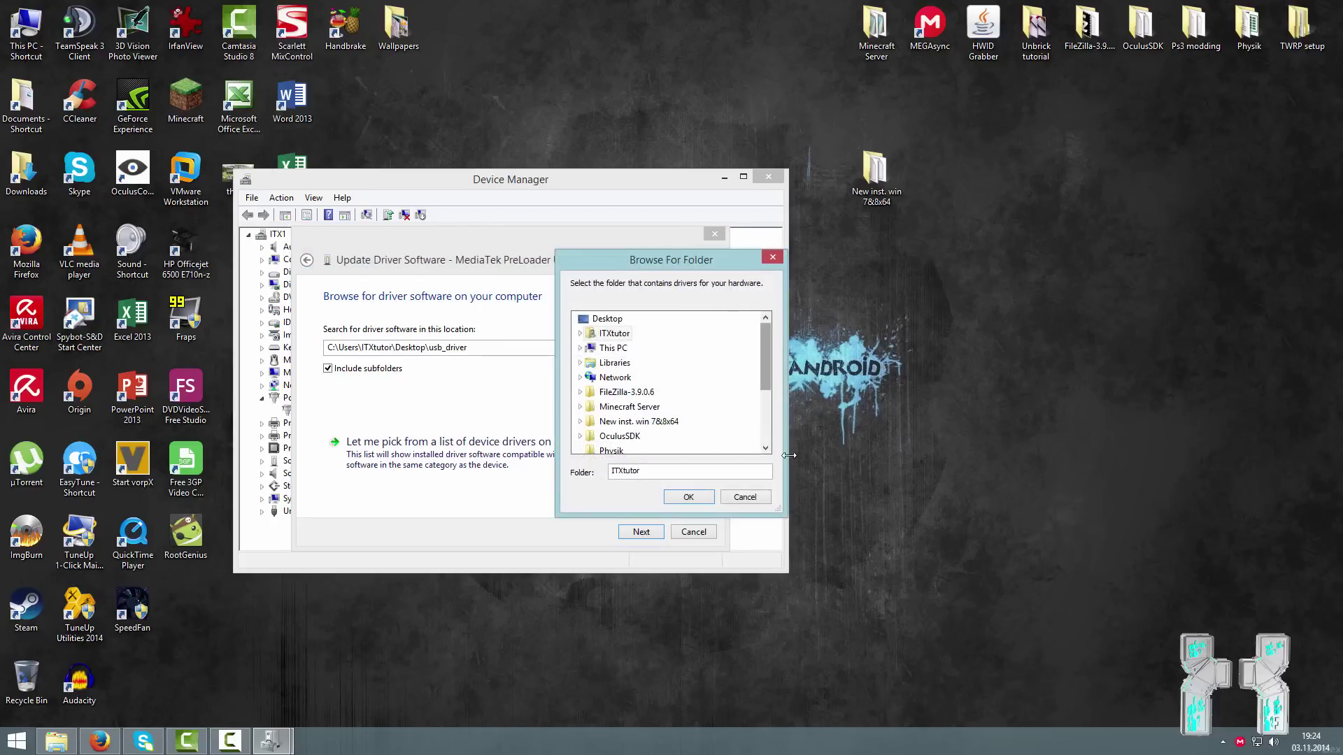
{"action": "scroll", "coordinate": [765, 415], "scroll_direction": "down", "scroll_amount": 3}
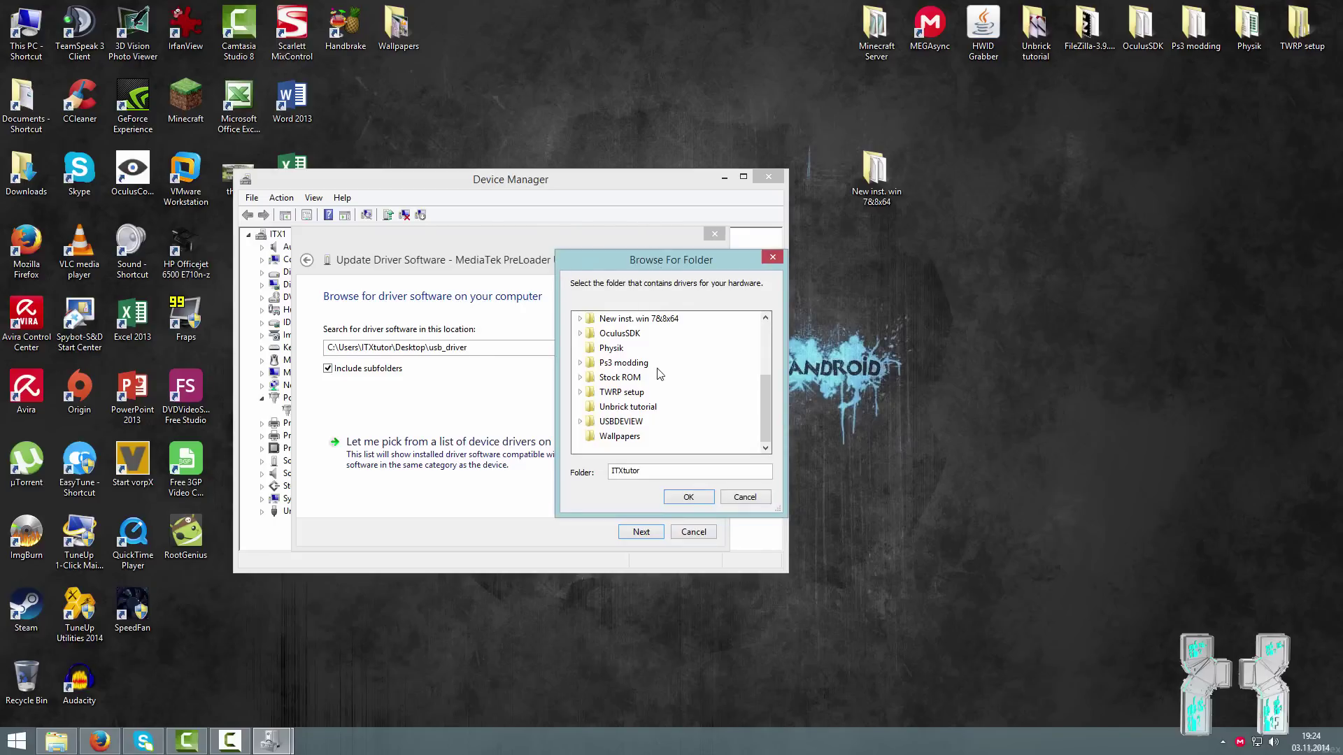
{"action": "double_click", "coordinate": [638, 319]}
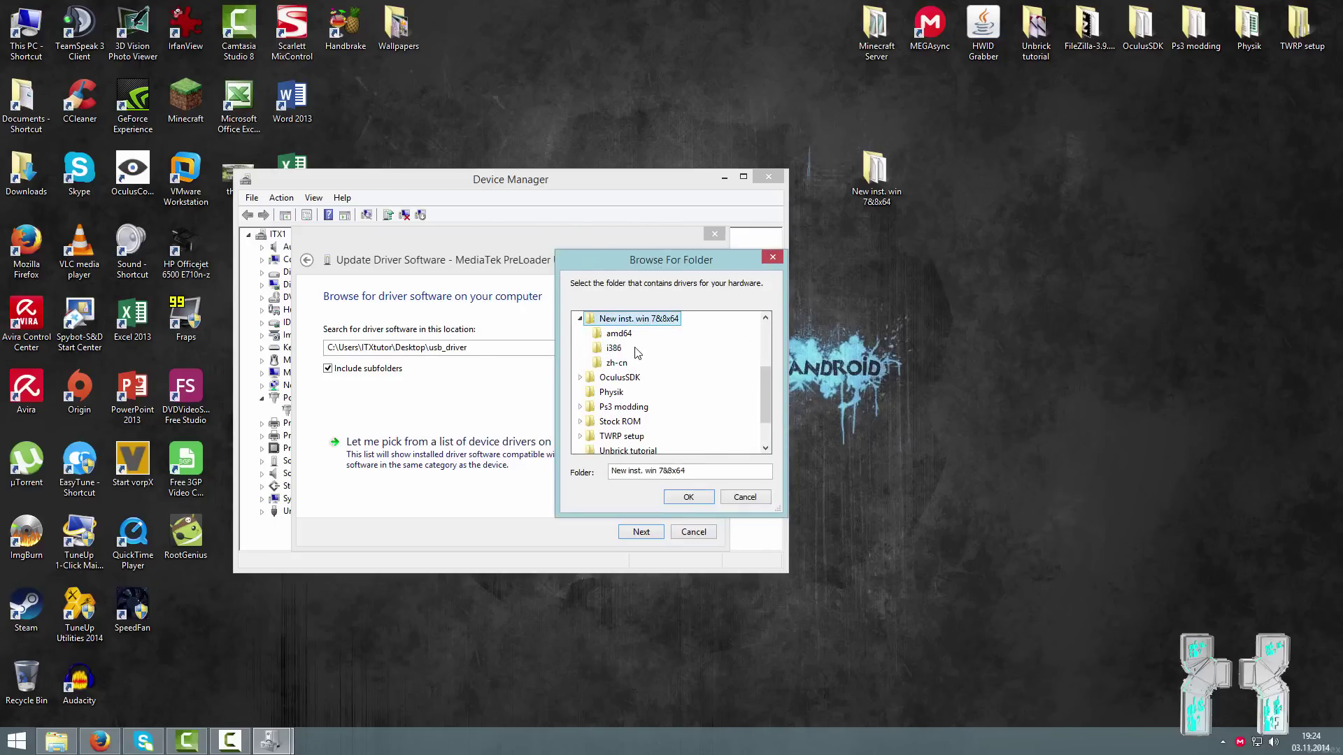
{"action": "left_click", "coordinate": [618, 334]}
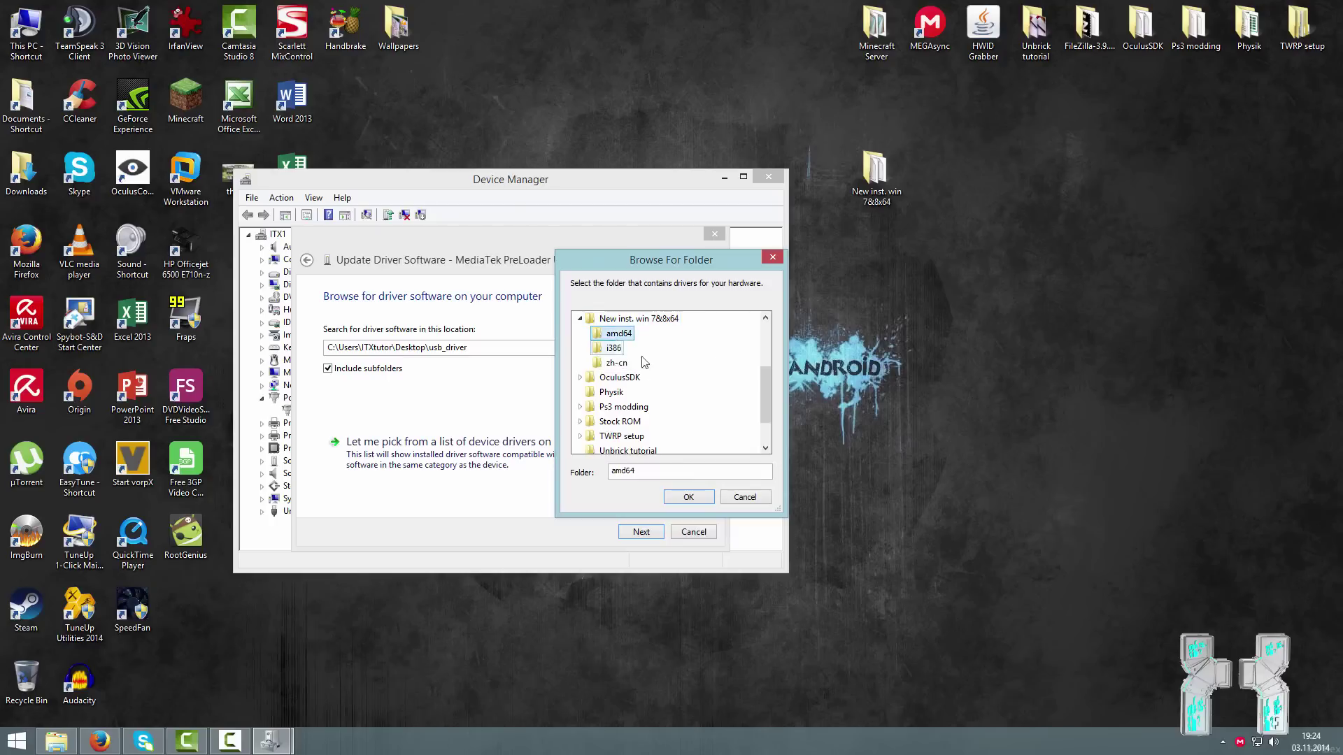
{"action": "left_click", "coordinate": [688, 497]}
{"action": "left_click", "coordinate": [640, 530]}
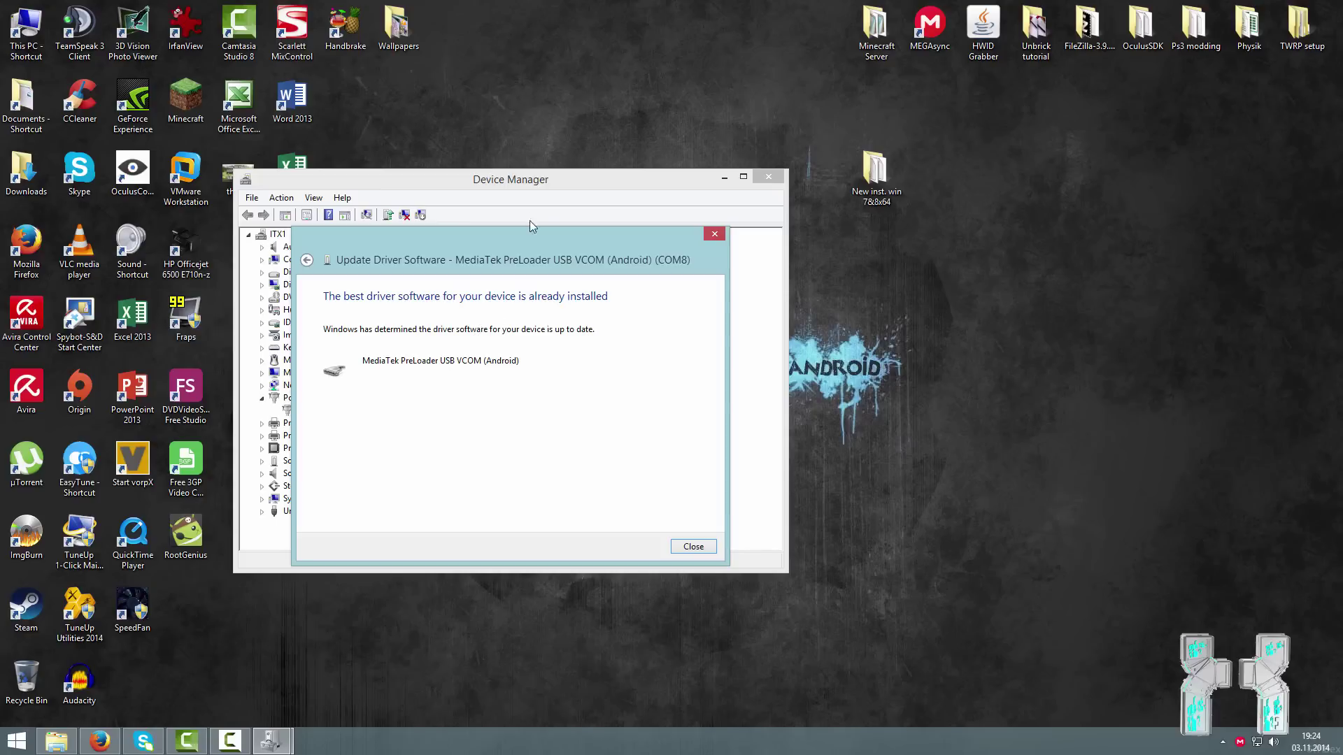
Step: Return to the driver location page, choose to install from disk and browse to the desktop's New inst. win 7&8x64 folder
{"action": "left_click", "coordinate": [307, 260]}
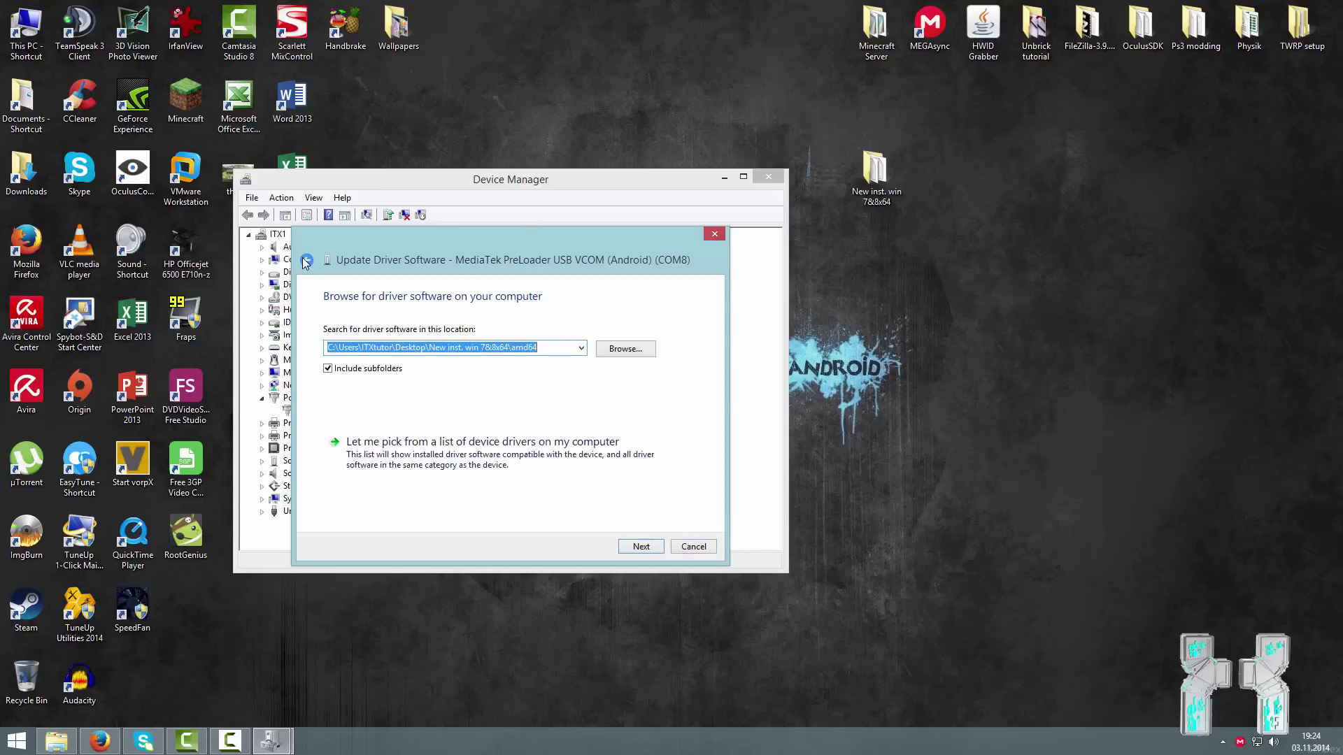
{"action": "left_click", "coordinate": [431, 460]}
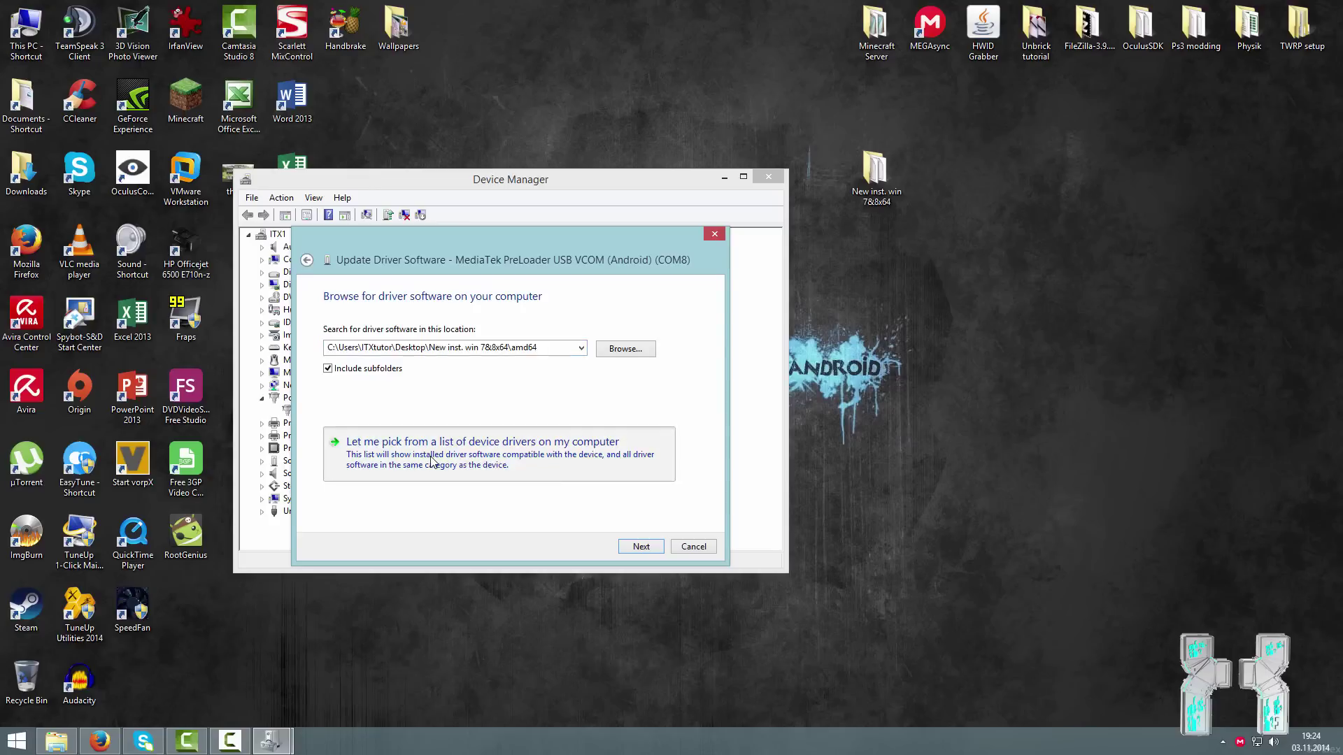
{"action": "left_click", "coordinate": [668, 486]}
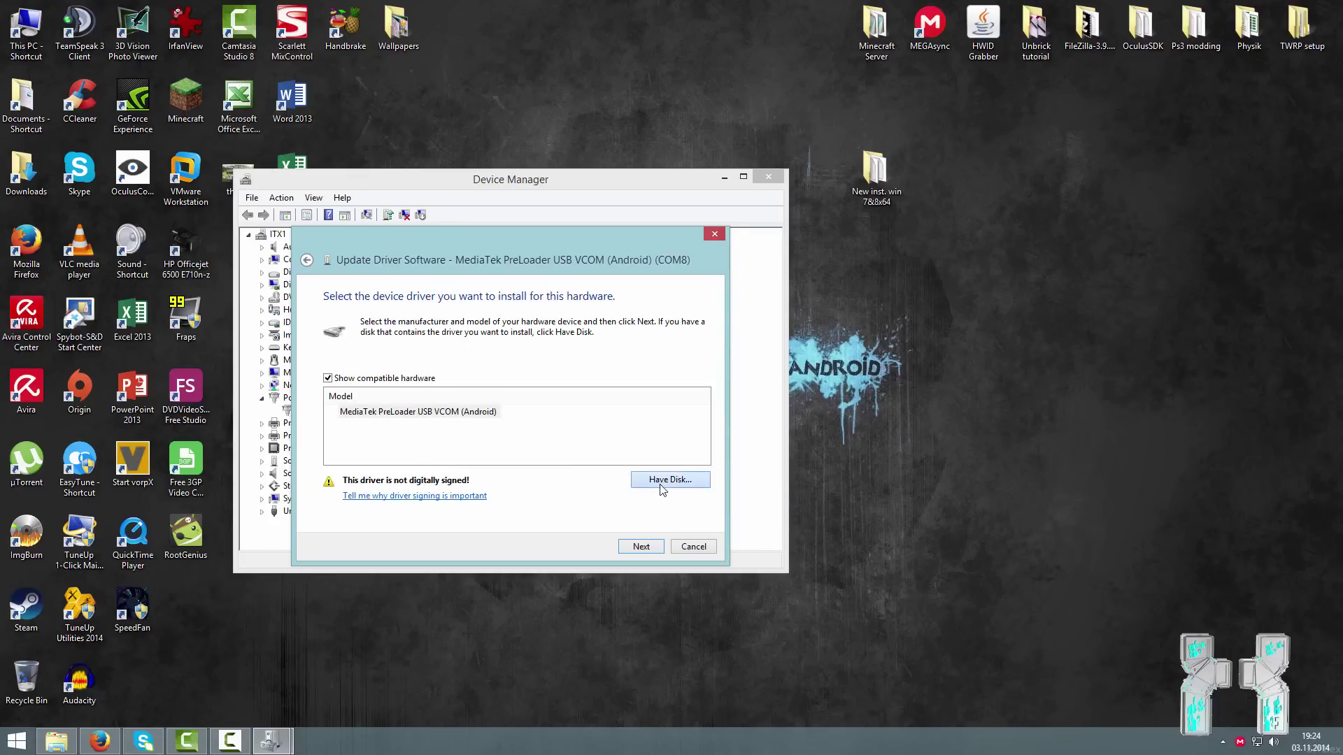
{"action": "left_click", "coordinate": [624, 464]}
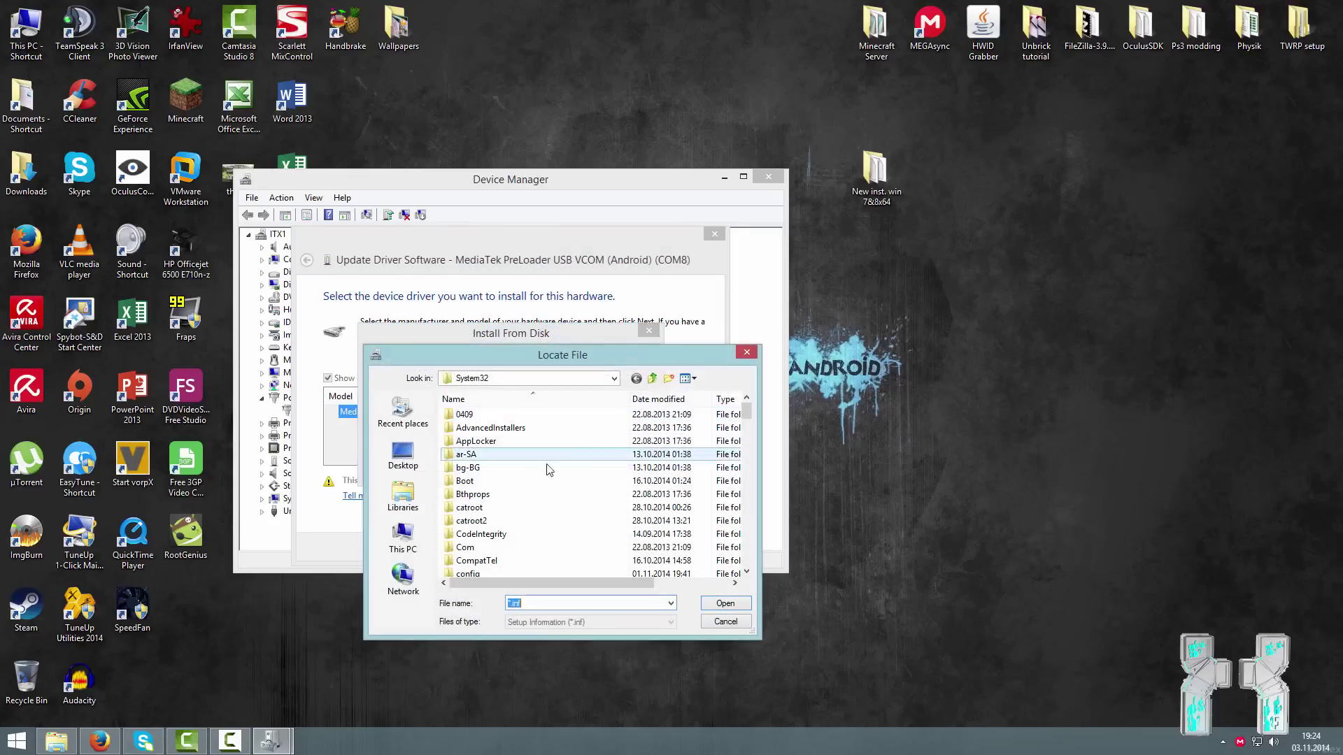
{"action": "left_click", "coordinate": [402, 454]}
{"action": "scroll", "coordinate": [619, 475], "scroll_direction": "down", "scroll_amount": 10}
{"action": "scroll", "coordinate": [602, 490], "scroll_direction": "down", "scroll_amount": 5}
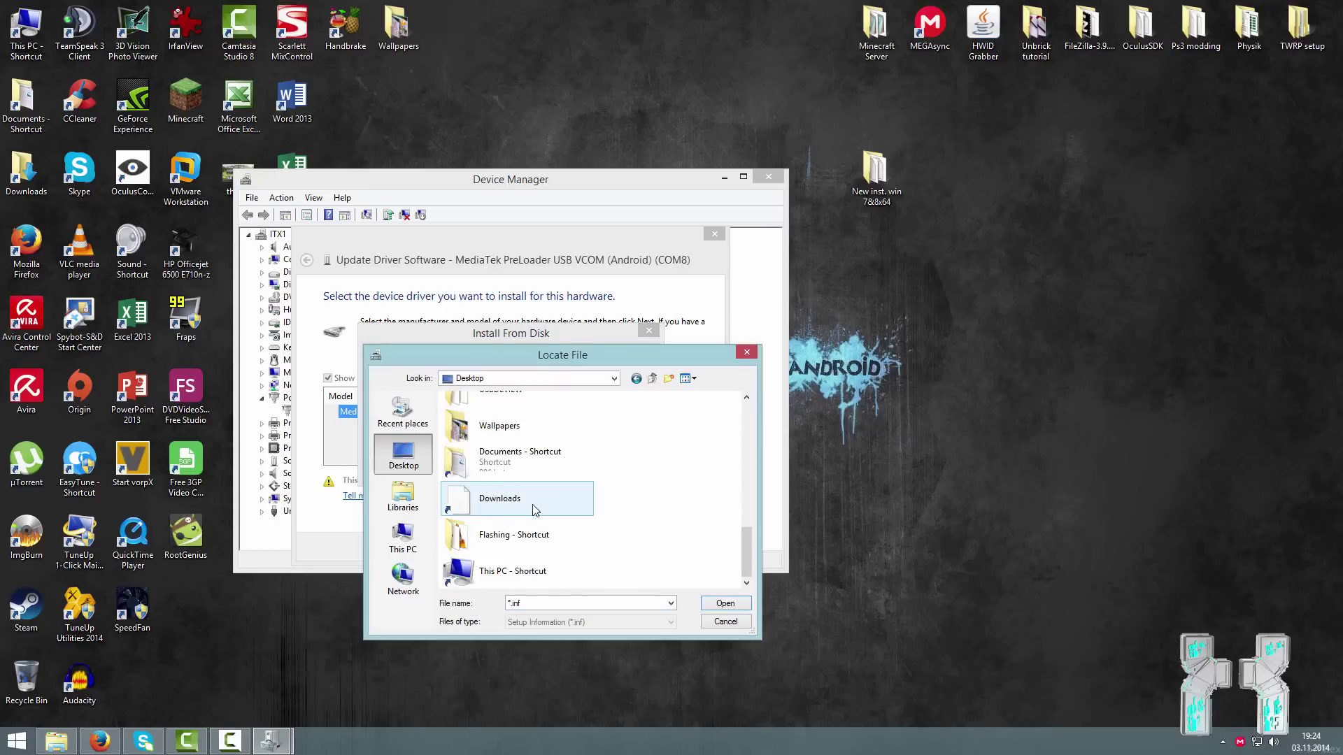
{"action": "scroll", "coordinate": [535, 514], "scroll_direction": "up", "scroll_amount": 5}
{"action": "scroll", "coordinate": [528, 507], "scroll_direction": "up", "scroll_amount": 3}
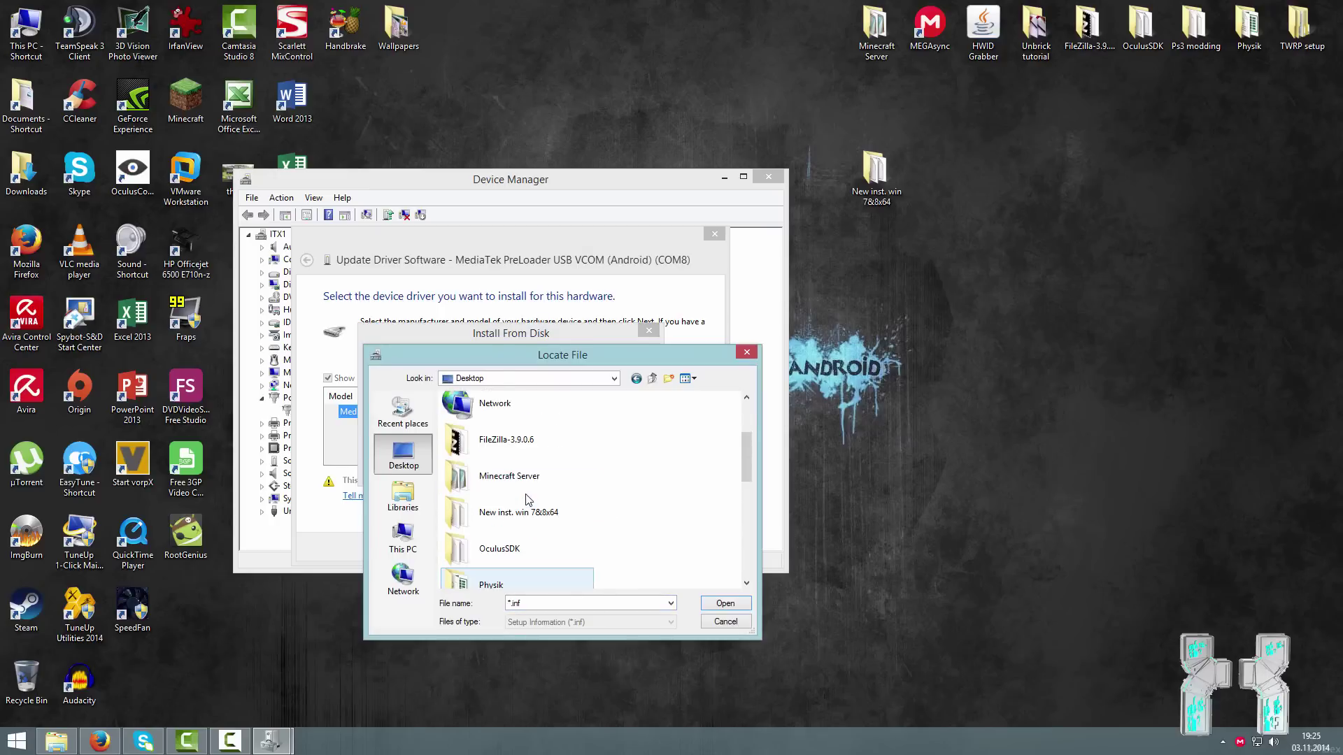
{"action": "double_click", "coordinate": [517, 515]}
Step: Load android_winusb.inf from the New inst. win 7&8x64 folder as the install-from-disk driver source
{"action": "left_click", "coordinate": [489, 454]}
{"action": "left_click", "coordinate": [480, 414]}
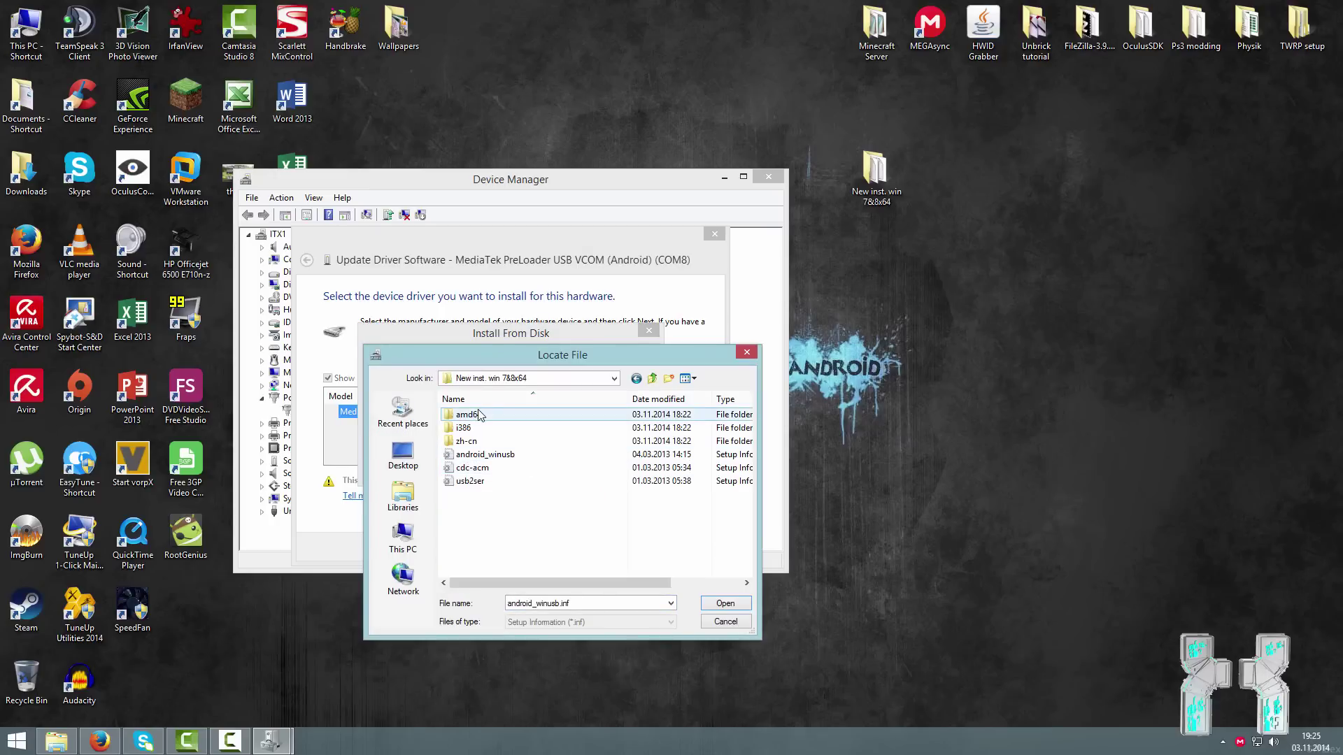
{"action": "double_click", "coordinate": [480, 414]}
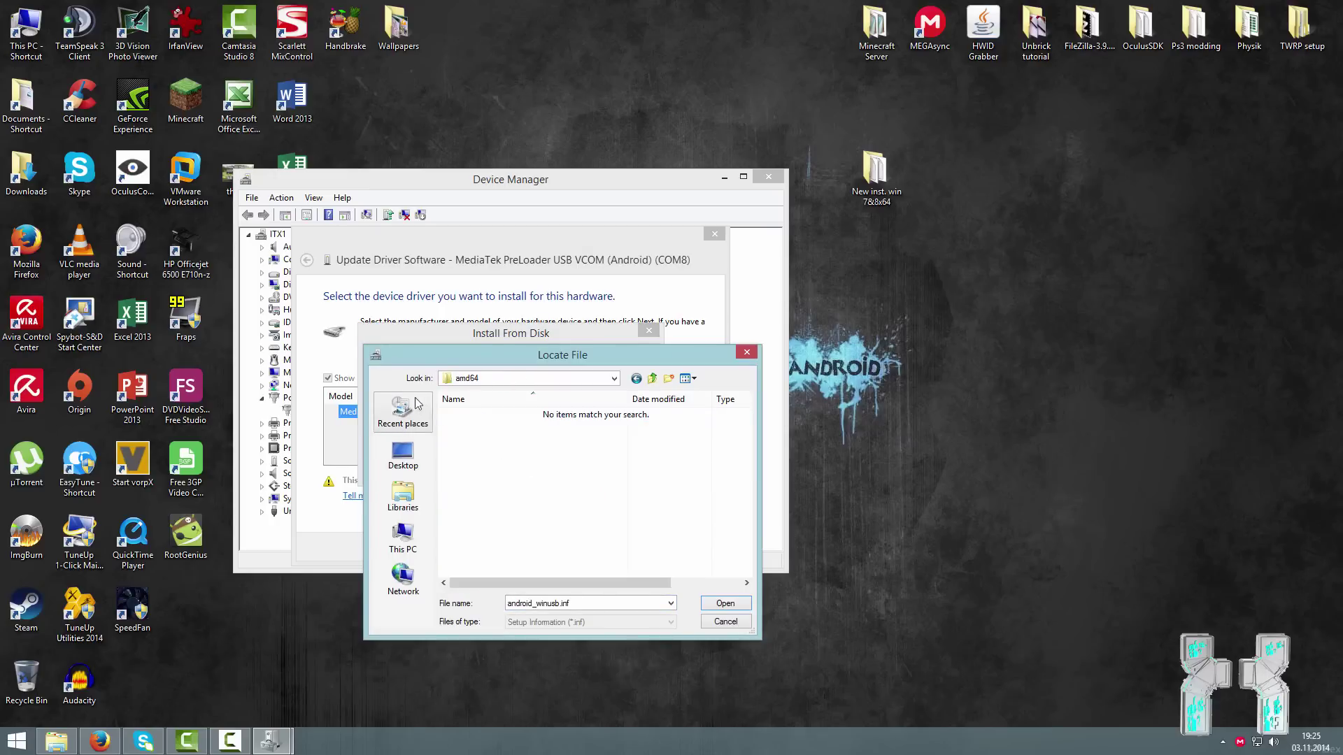
{"action": "left_click", "coordinate": [636, 379]}
{"action": "left_click", "coordinate": [538, 456]}
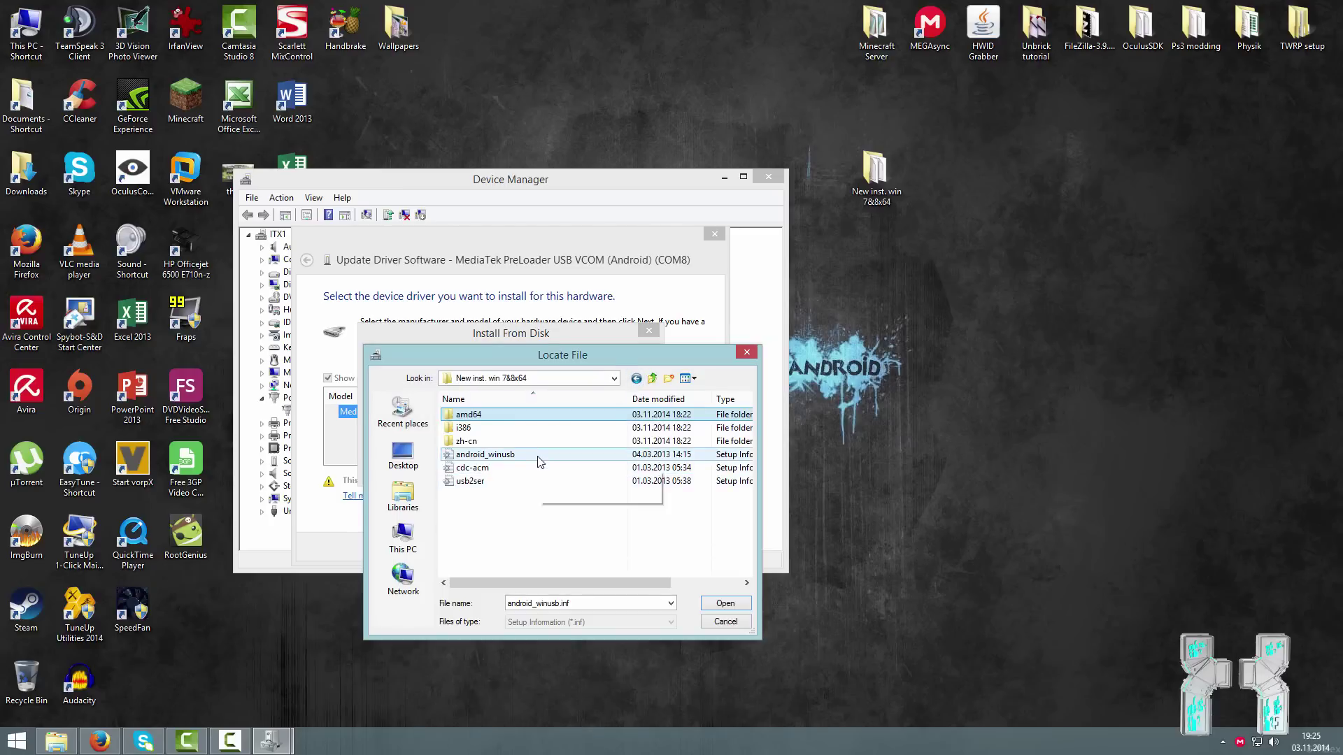
{"action": "double_click", "coordinate": [538, 458]}
{"action": "left_click", "coordinate": [620, 365]}
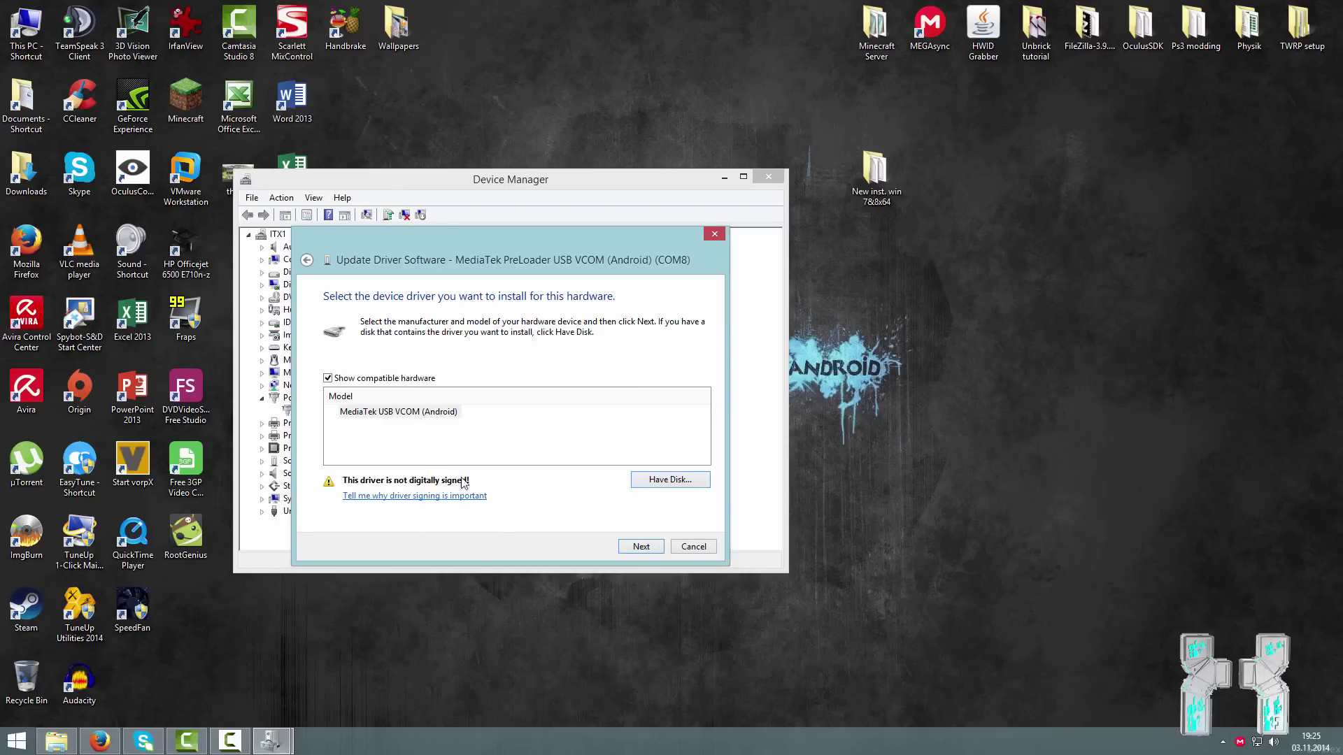
Step: Try to install the MediaTek USB VCOM (Android) driver model, and close the update wizard and Device Manager
{"action": "left_click", "coordinate": [420, 415]}
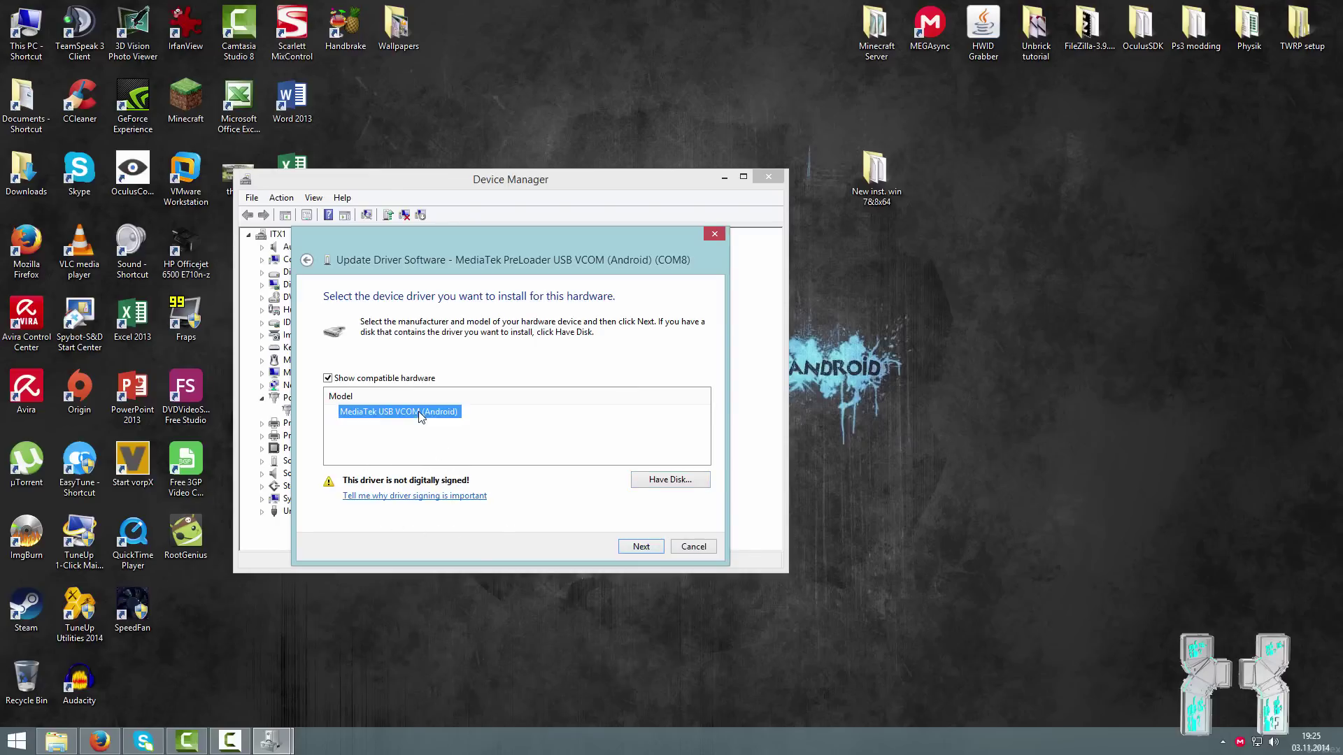
{"action": "left_click", "coordinate": [640, 546]}
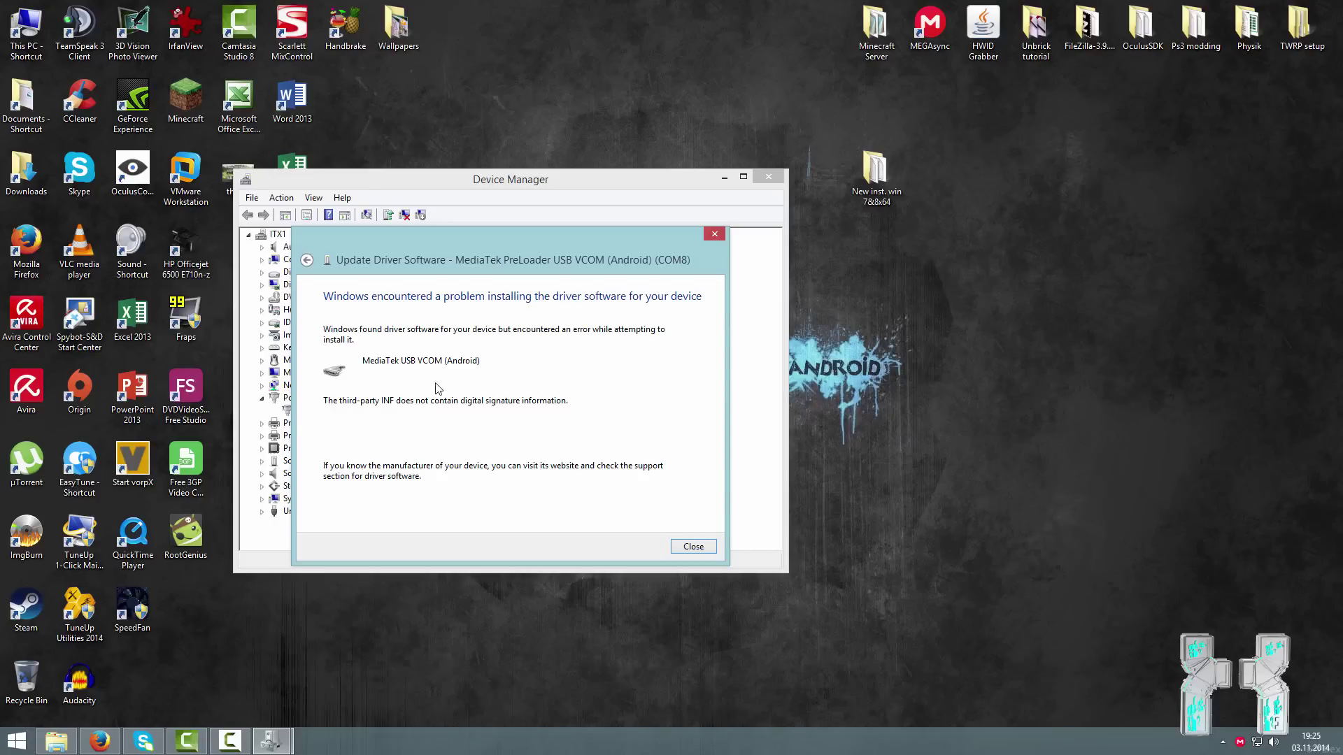
{"action": "left_click", "coordinate": [693, 546]}
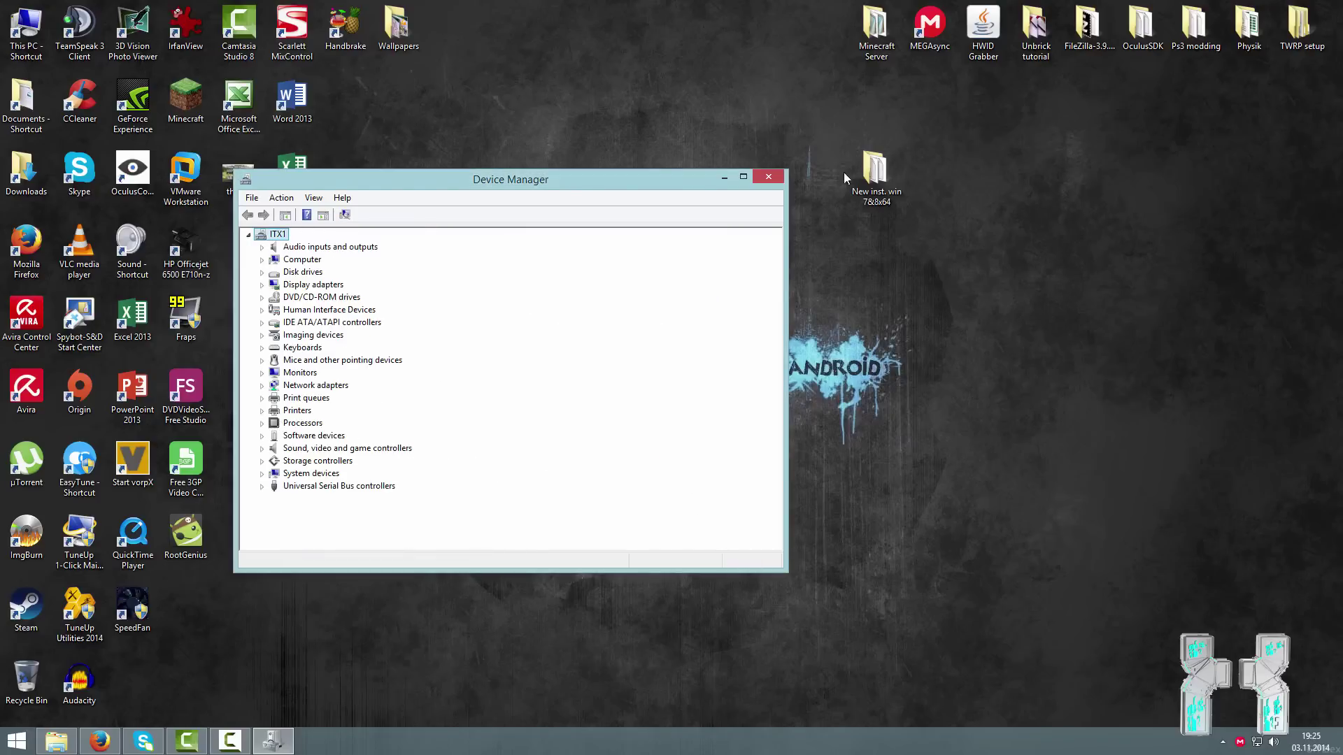
{"action": "left_click", "coordinate": [768, 176]}
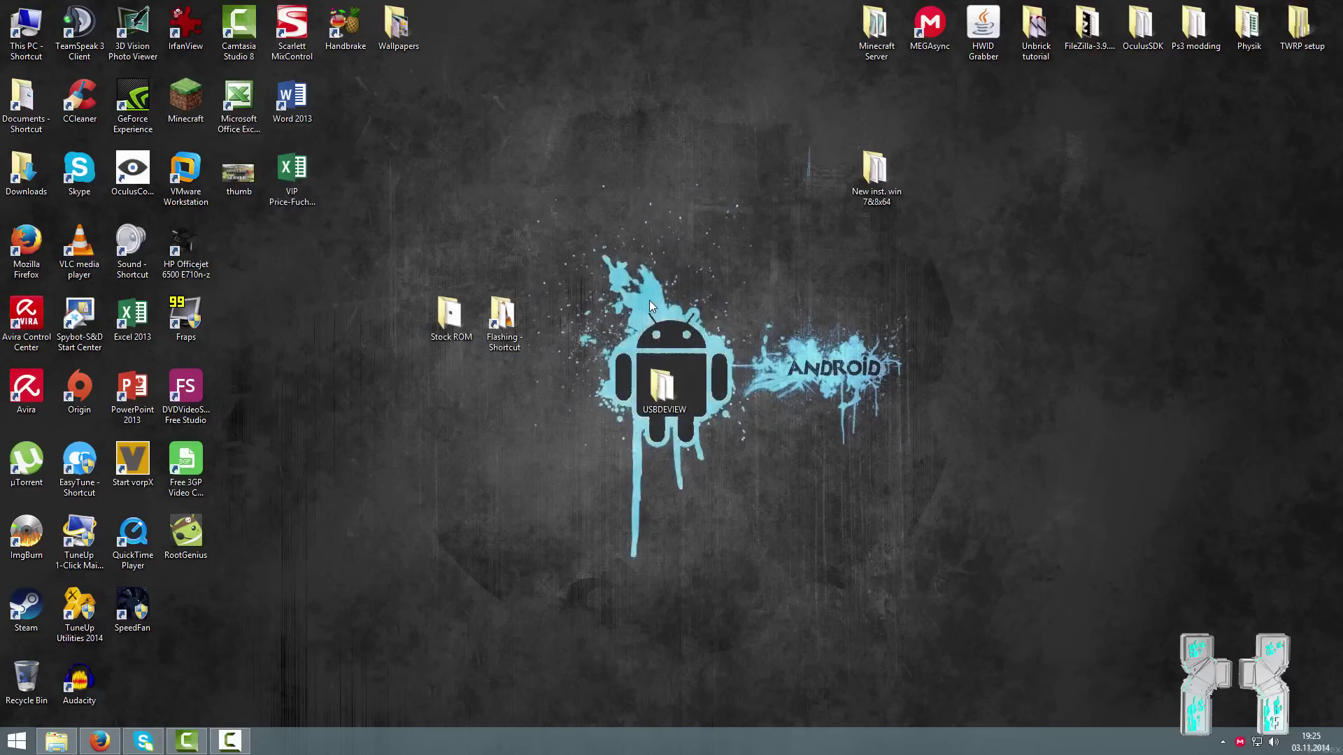
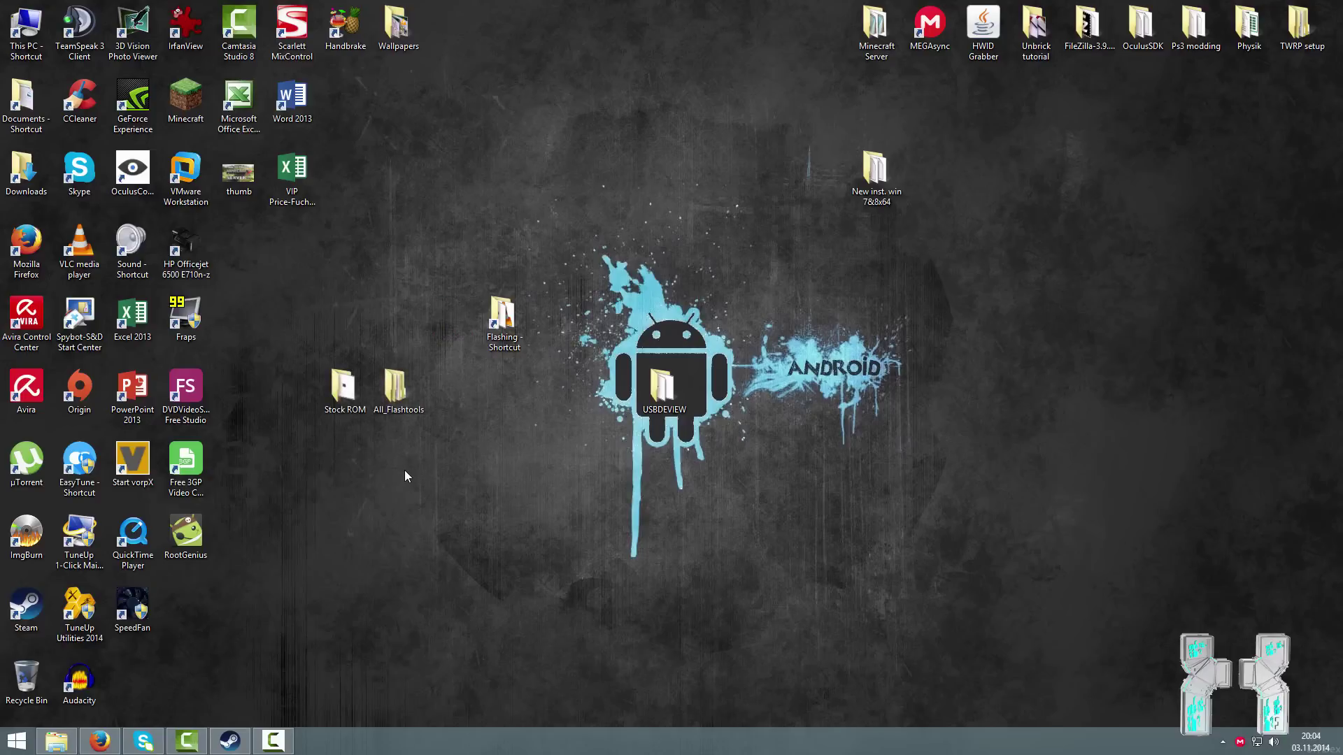
Step: Open the SP_Flash_Tool_v5.1352.01 folder inside All_Flashtools on the desktop and look through its files
{"action": "left_click", "coordinate": [389, 389]}
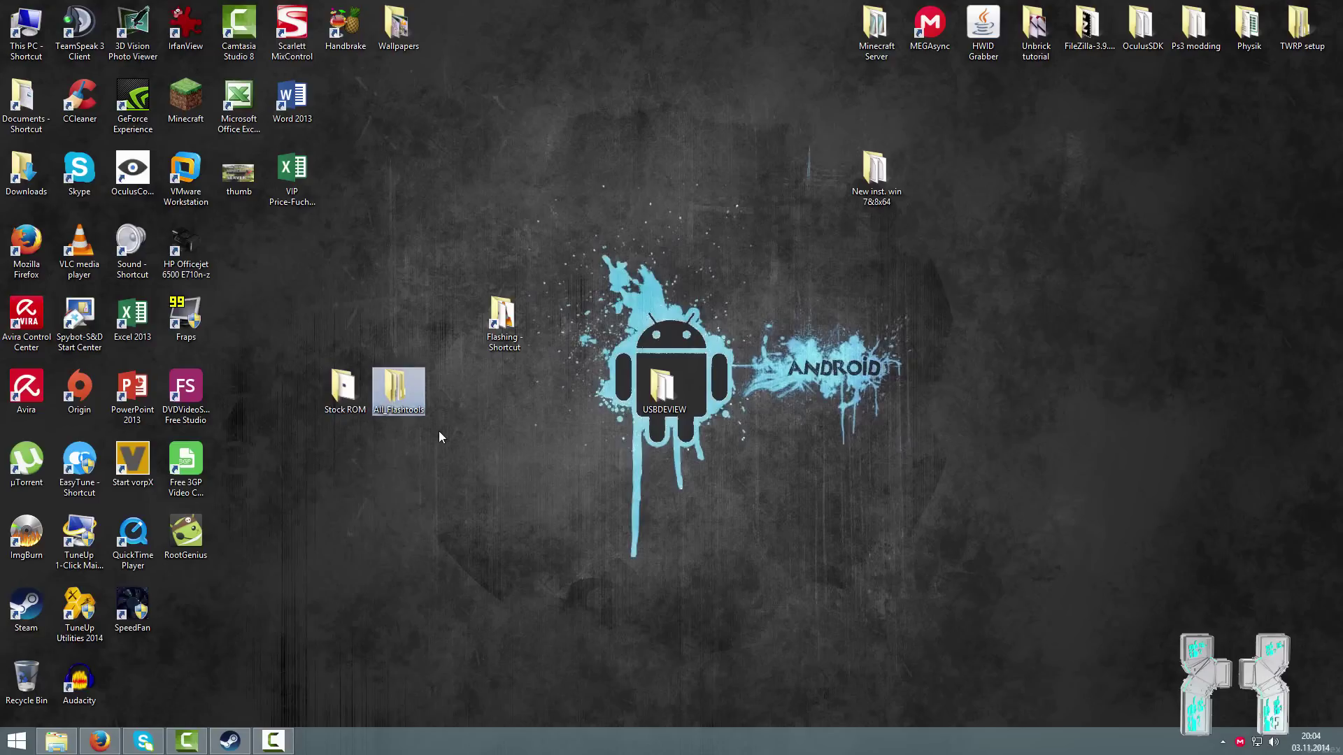
{"action": "left_click", "coordinate": [439, 438]}
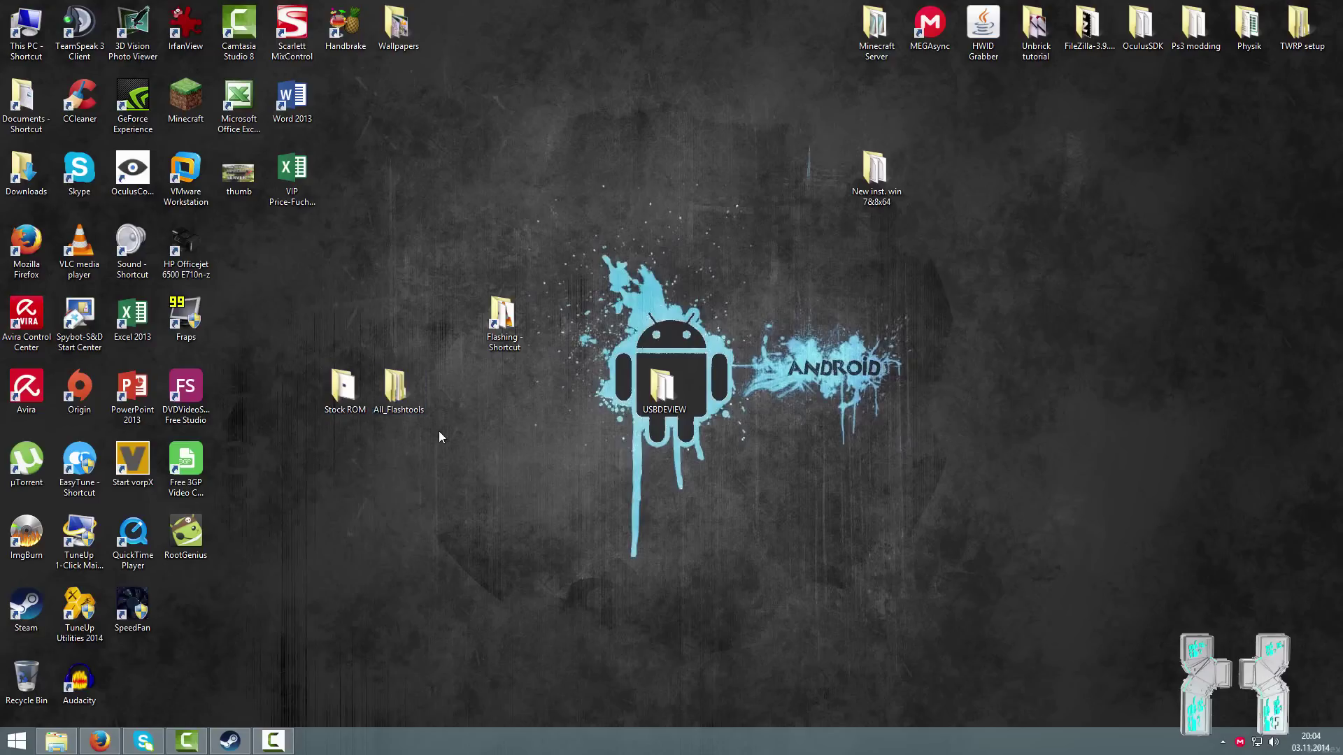
{"action": "double_click", "coordinate": [417, 397]}
{"action": "left_click_drag", "start_coordinate": [754, 112], "coordinate": [643, 125]}
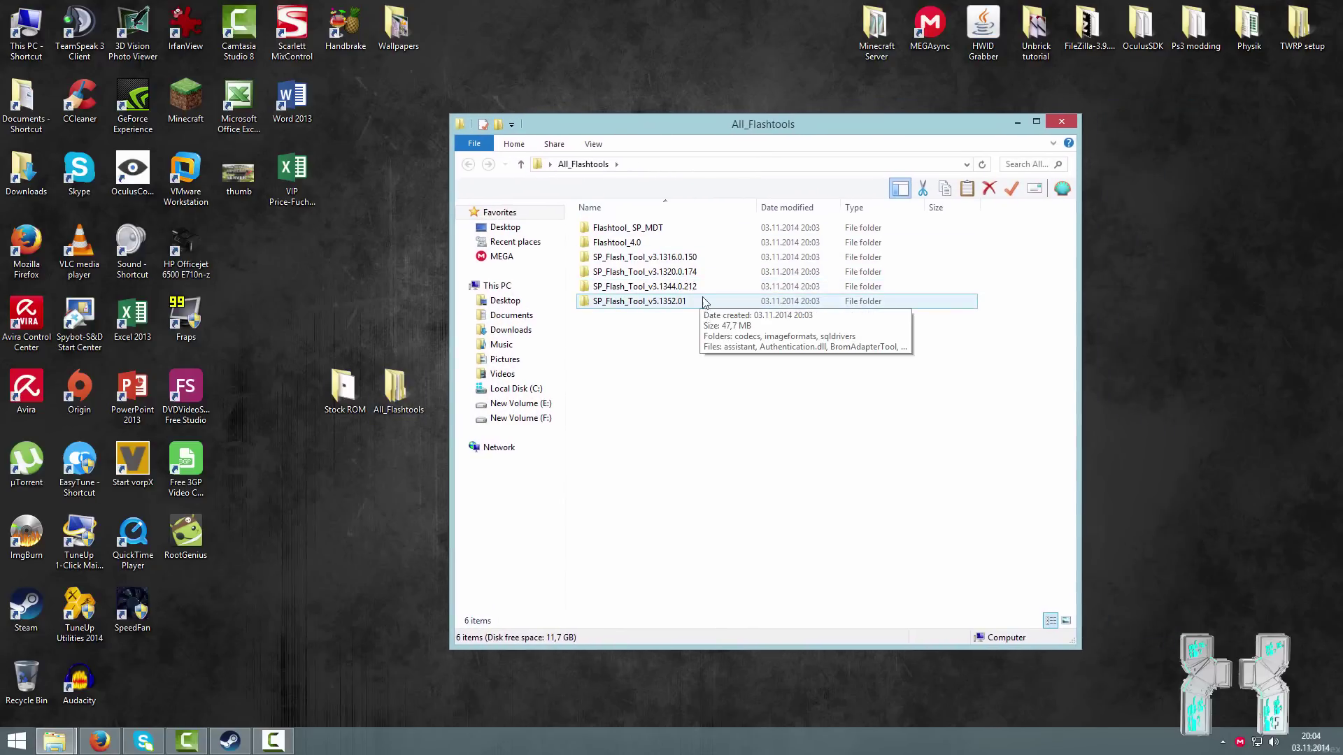
{"action": "left_click", "coordinate": [668, 308]}
{"action": "double_click", "coordinate": [668, 309]}
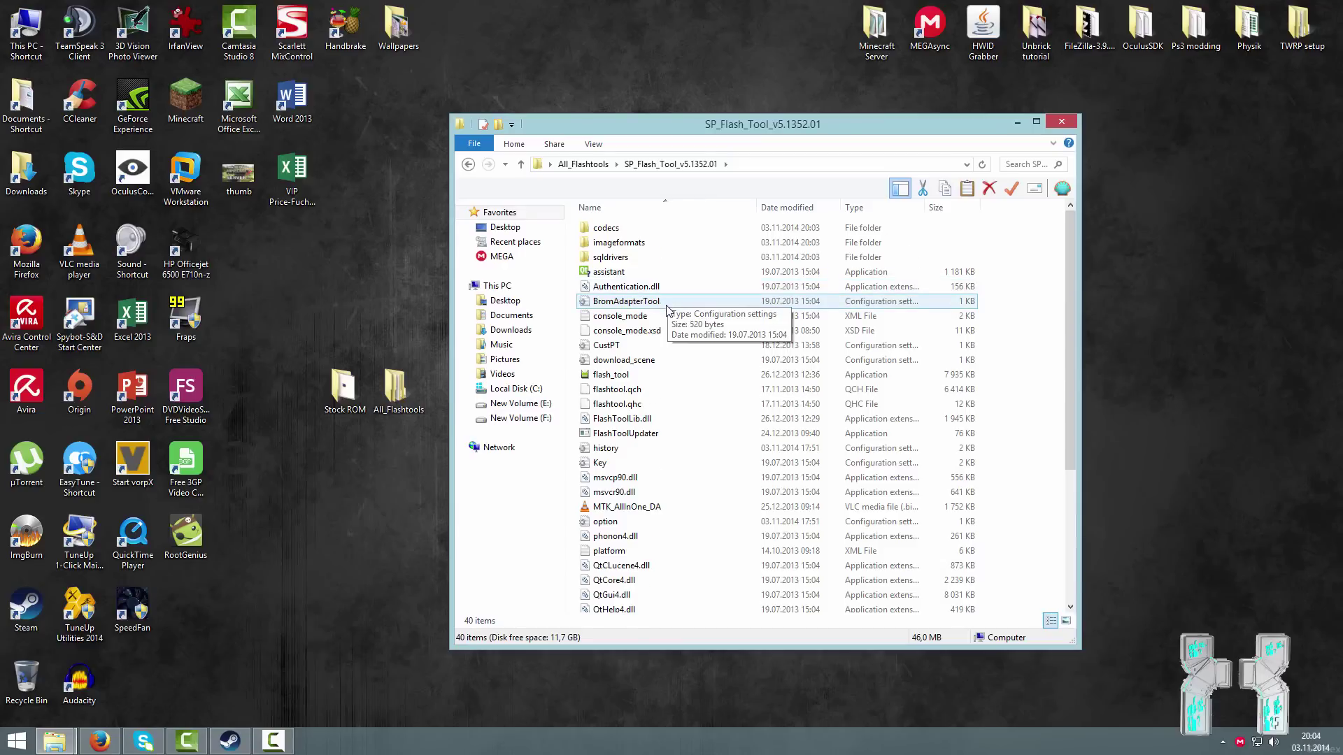
{"action": "scroll", "coordinate": [665, 309], "scroll_direction": "down", "scroll_amount": 5}
{"action": "scroll", "coordinate": [666, 328], "scroll_direction": "up", "scroll_amount": 4}
{"action": "scroll", "coordinate": [665, 340], "scroll_direction": "up", "scroll_amount": 1}
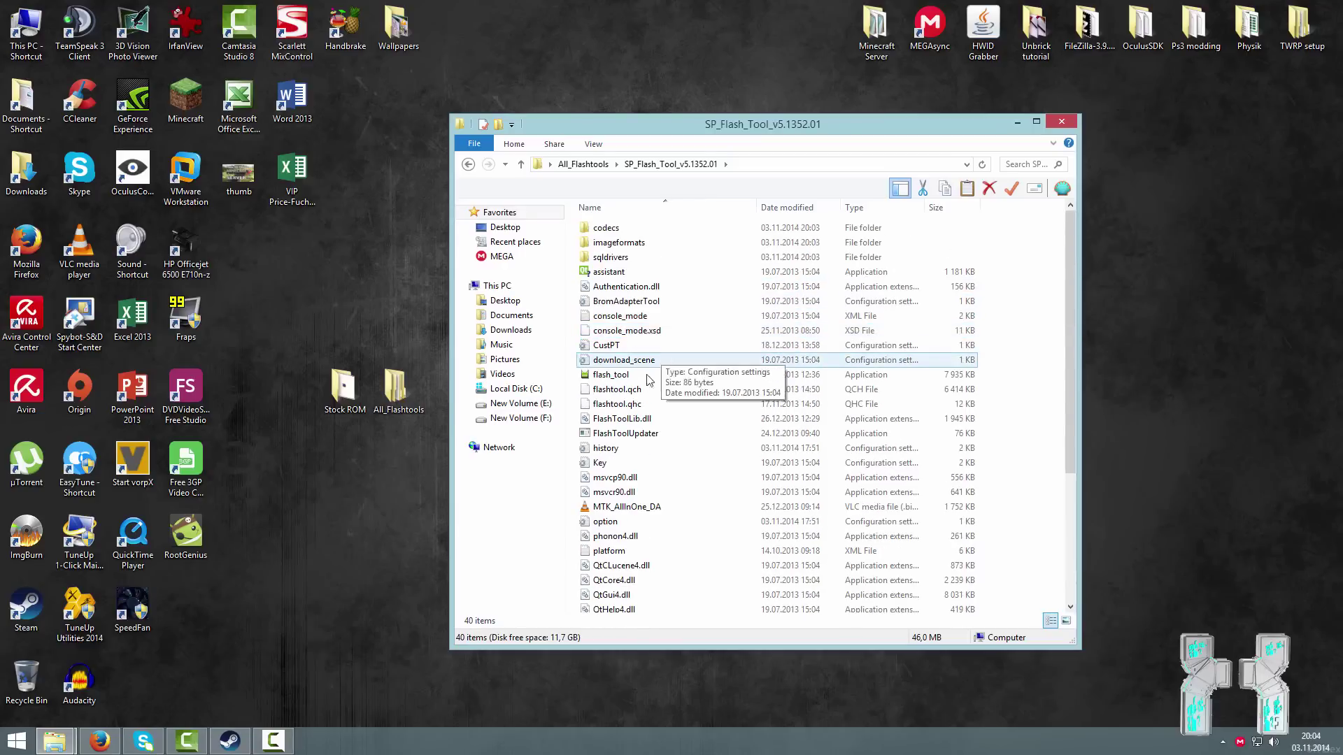
Step: Run flash_tool as administrator, close its folder window and dismiss the missing scatter file warning
{"action": "right_click", "coordinate": [624, 378]}
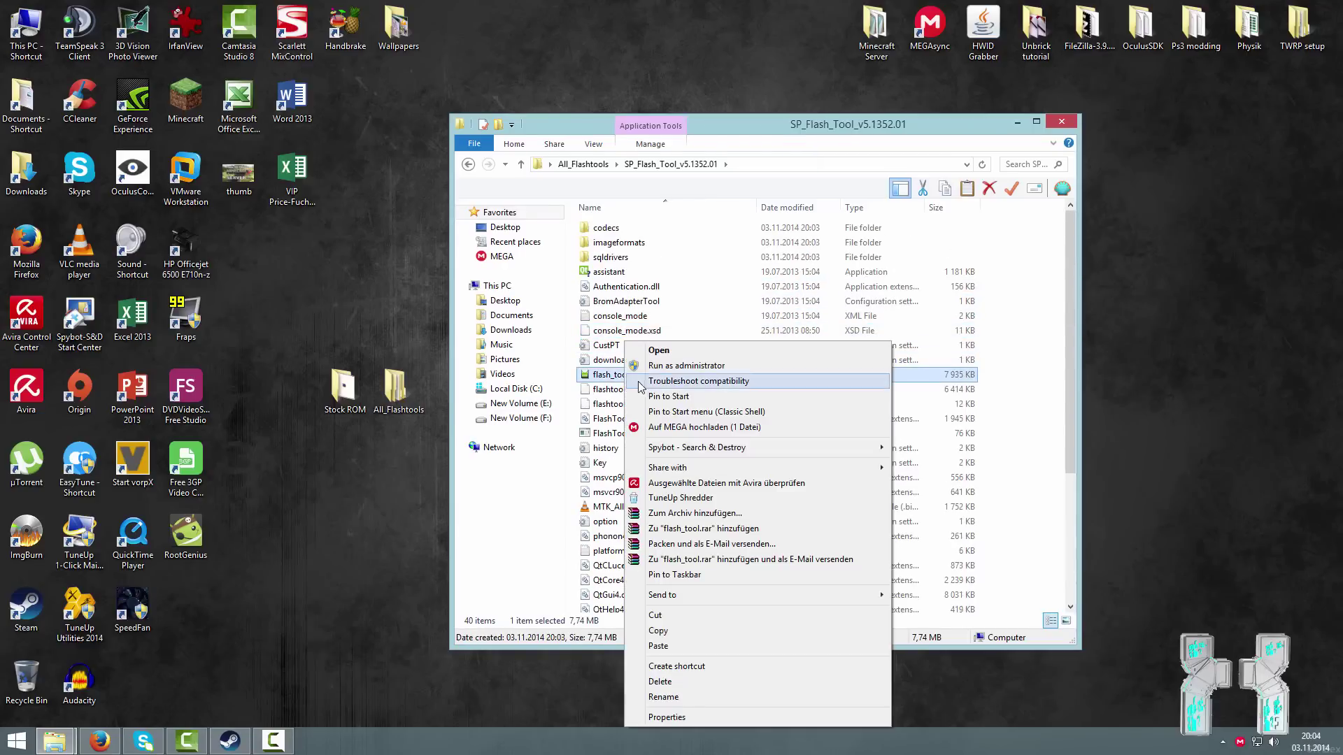
{"action": "left_click", "coordinate": [654, 366]}
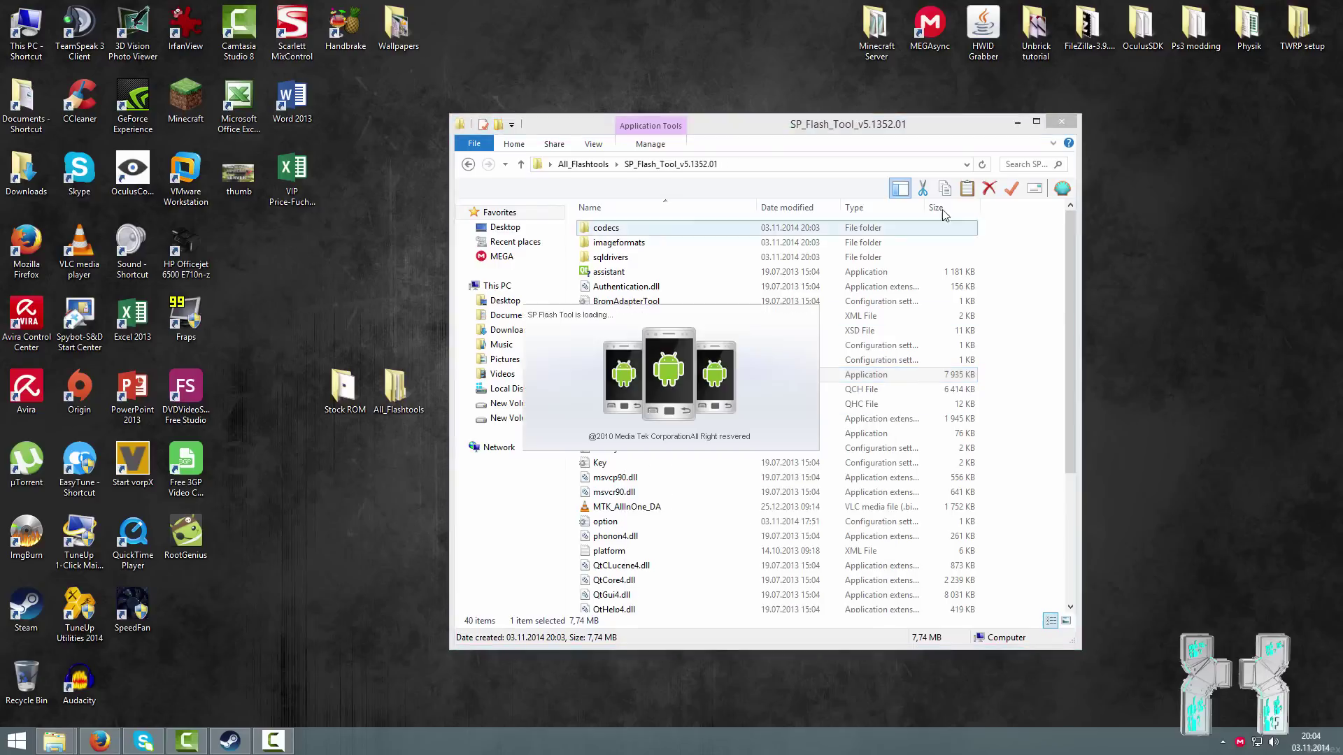
{"action": "left_click", "coordinate": [1061, 121]}
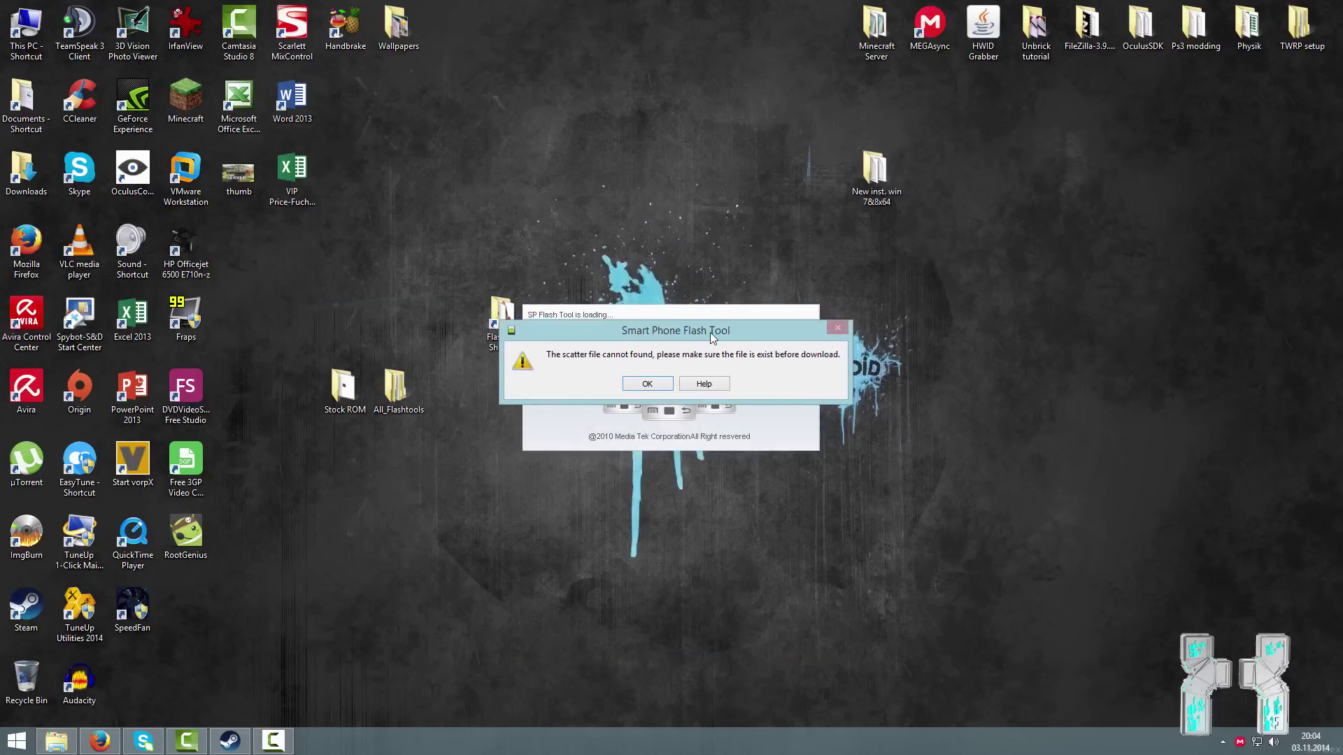
{"action": "left_click", "coordinate": [641, 386]}
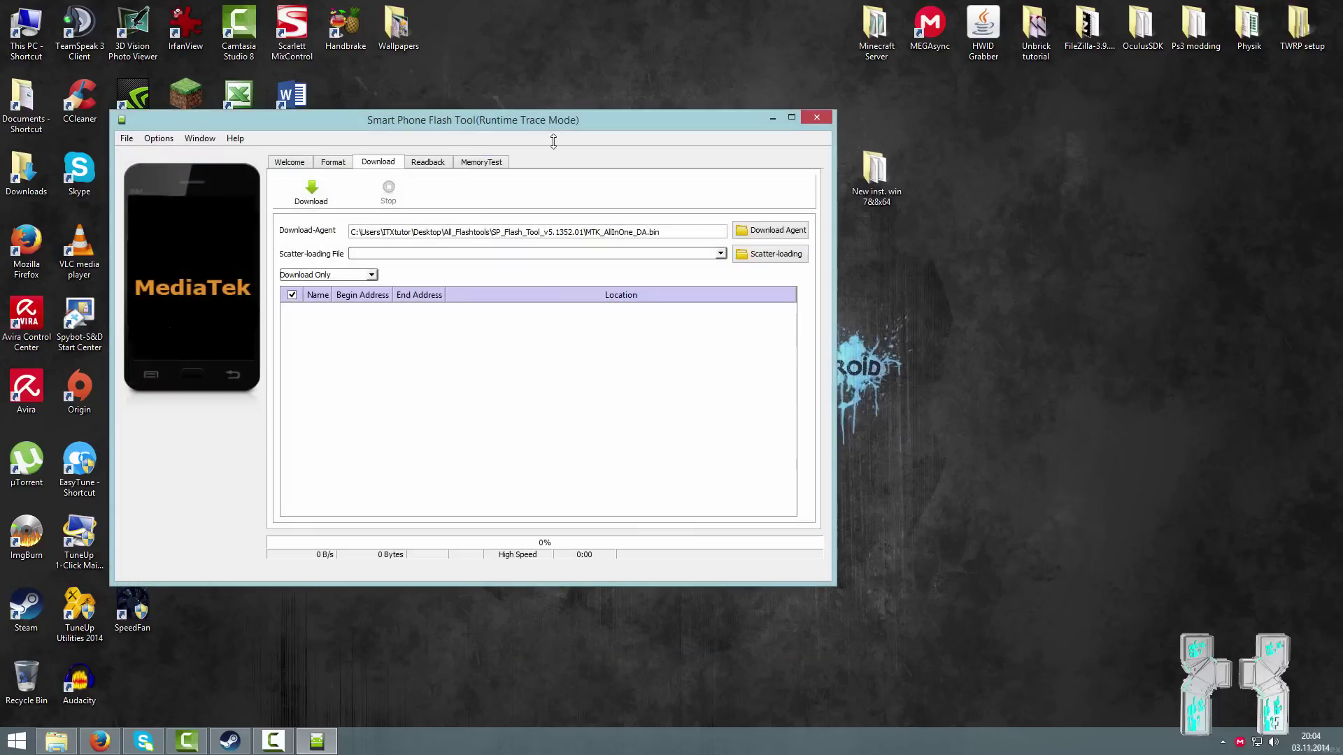
Step: Load MT6589_Android_scatter_emmc from the N3_V1.0_V01_20140301 folder in Stock ROM as the scatter file
{"action": "left_click_drag", "start_coordinate": [495, 126], "coordinate": [819, 165]}
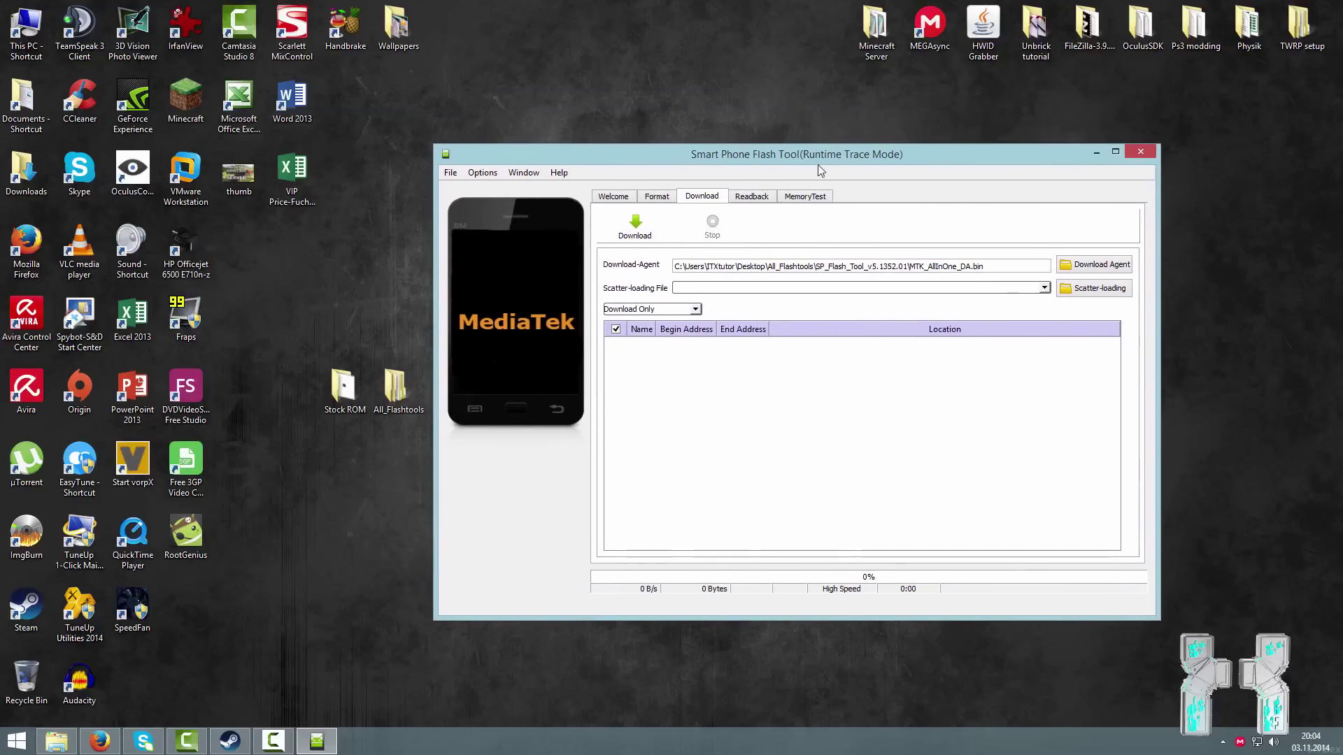
{"action": "left_click", "coordinate": [1077, 292]}
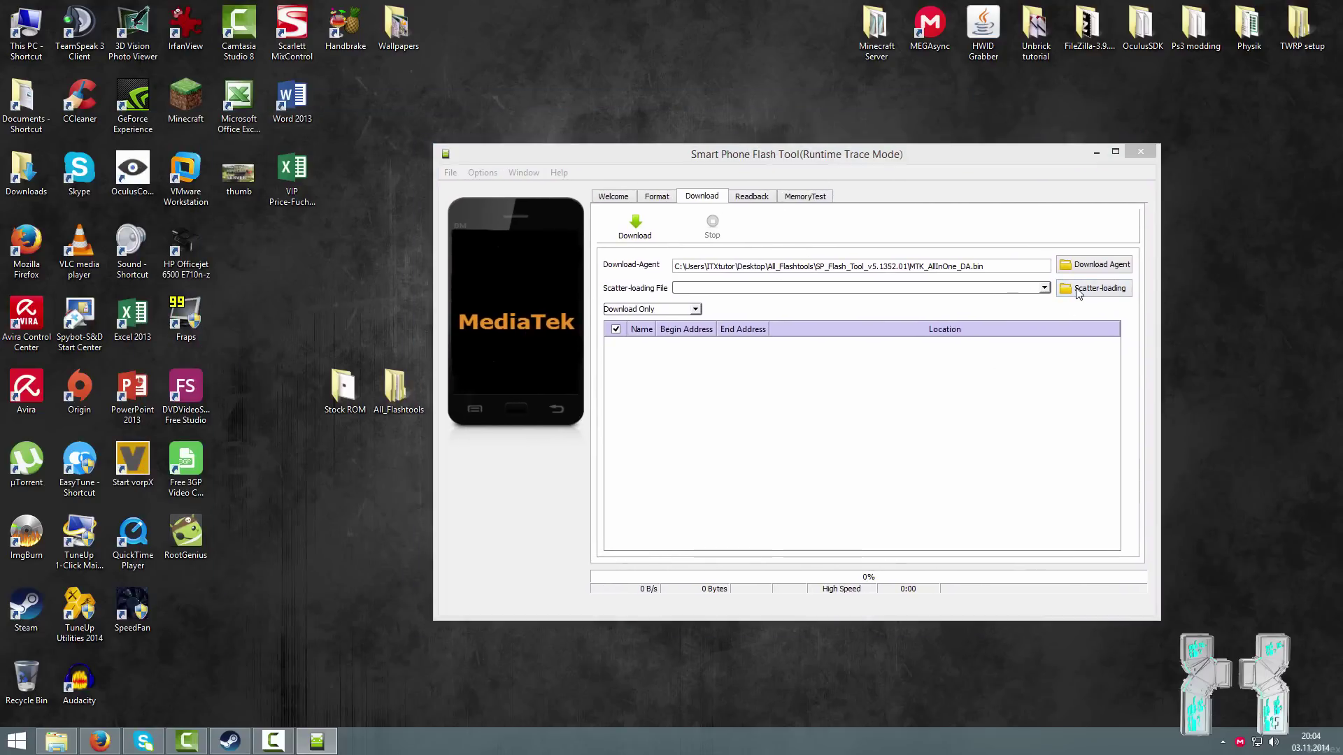
{"action": "left_click", "coordinate": [495, 263]}
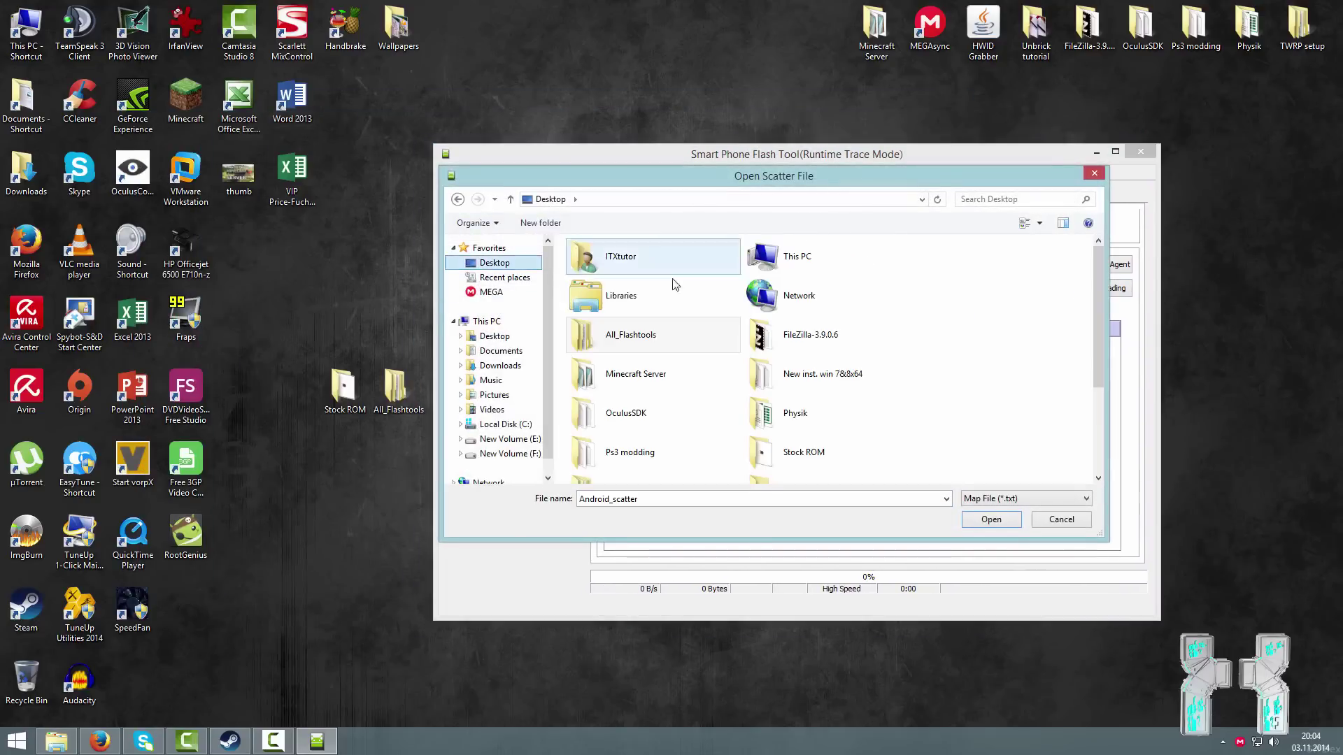
{"action": "left_click", "coordinate": [822, 368]}
{"action": "scroll", "coordinate": [822, 368], "scroll_direction": "down", "scroll_amount": 3}
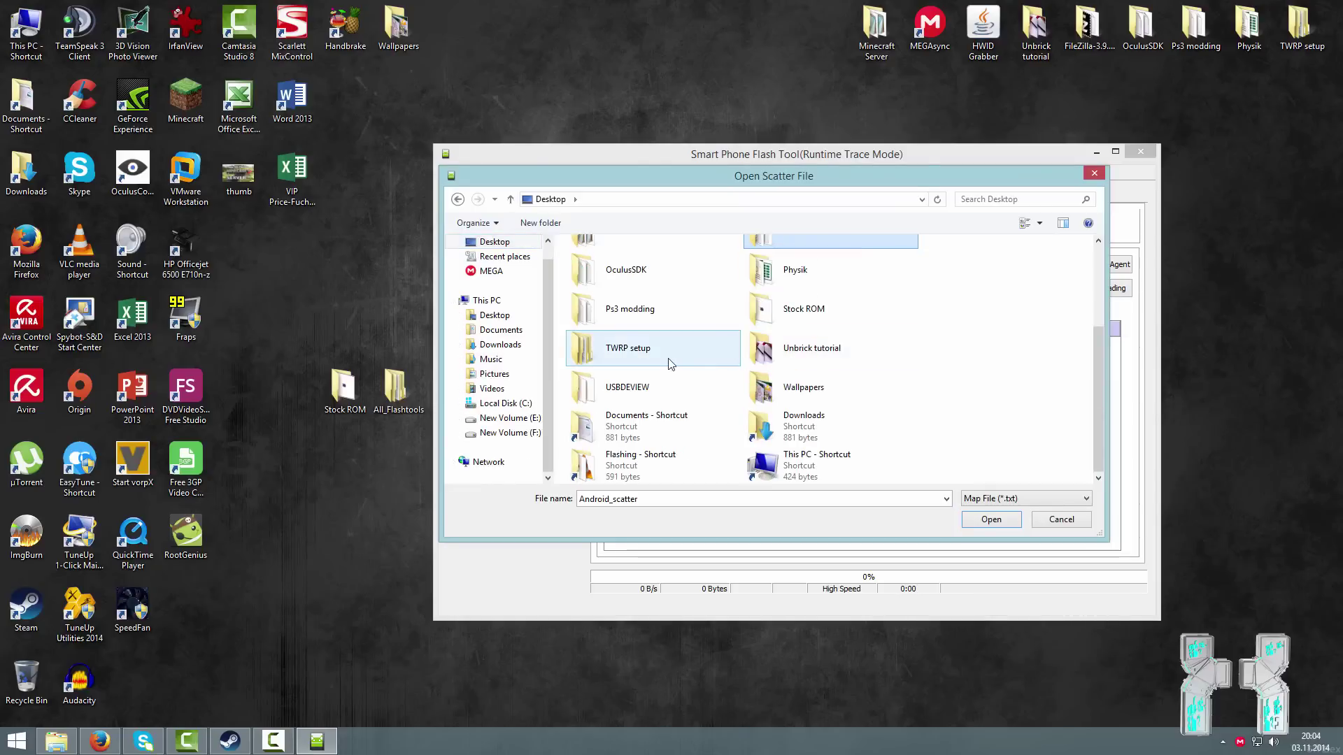
{"action": "scroll", "coordinate": [690, 342], "scroll_direction": "up", "scroll_amount": 2}
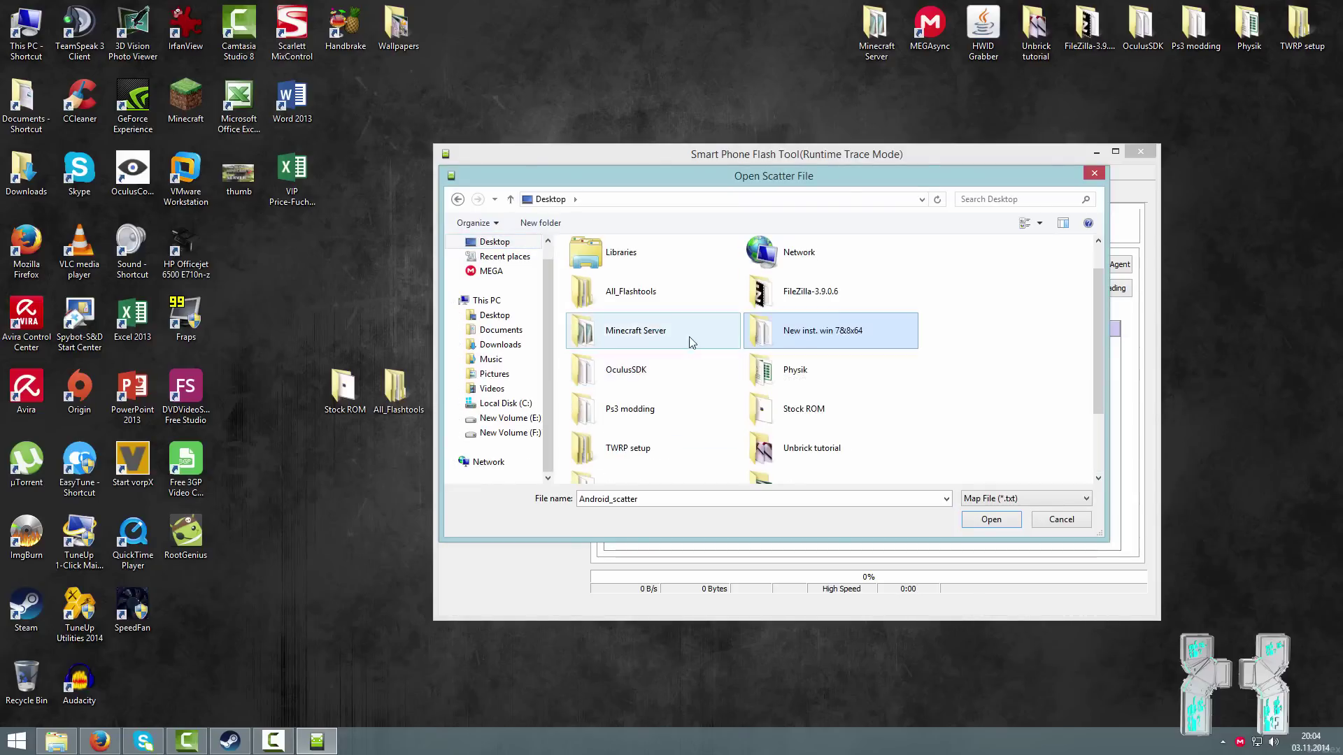
{"action": "scroll", "coordinate": [690, 342], "scroll_direction": "down", "scroll_amount": 2}
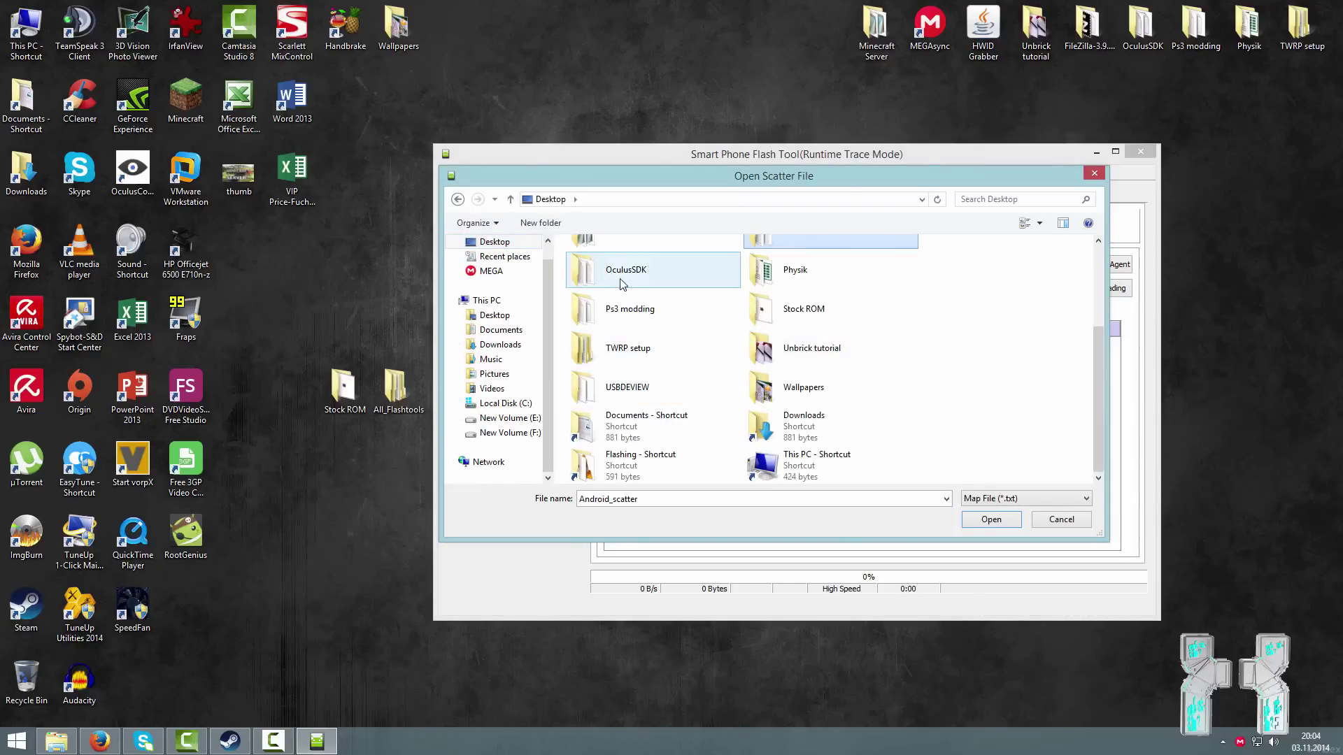
{"action": "double_click", "coordinate": [804, 312]}
{"action": "double_click", "coordinate": [642, 266]}
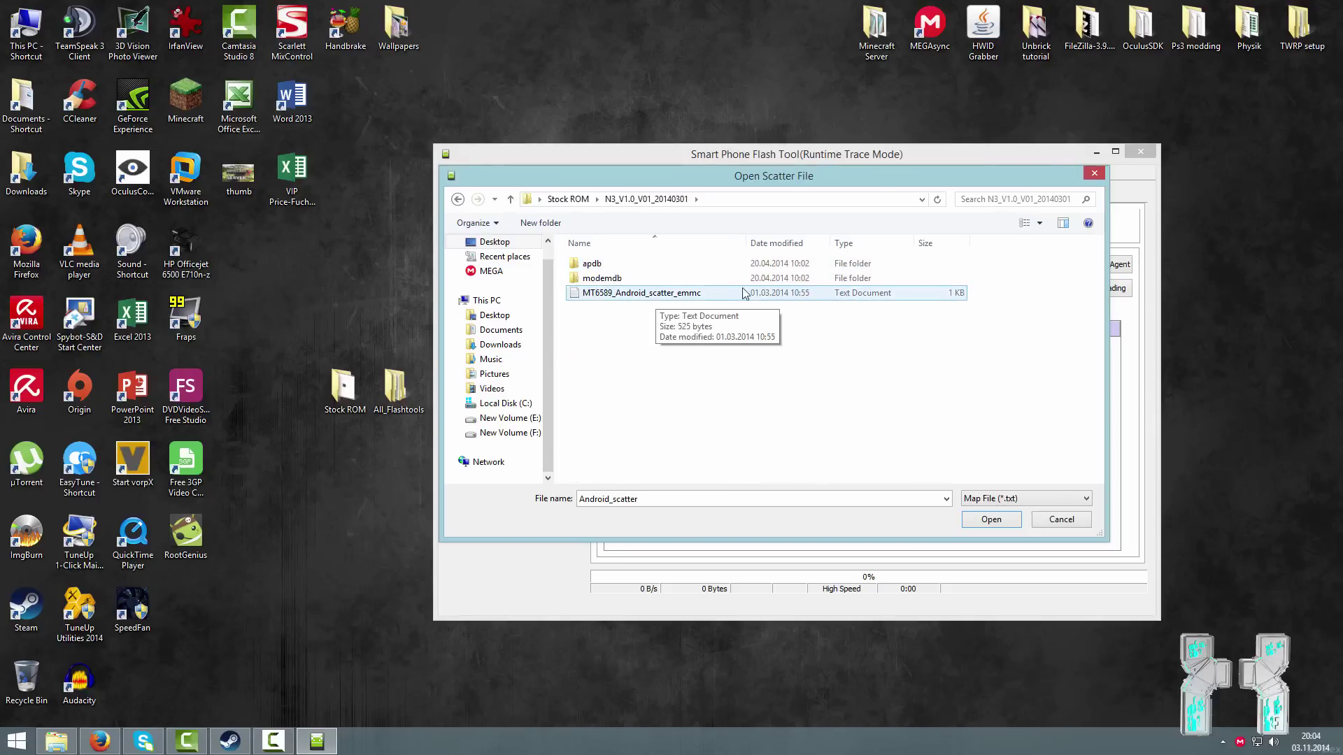
{"action": "double_click", "coordinate": [650, 293]}
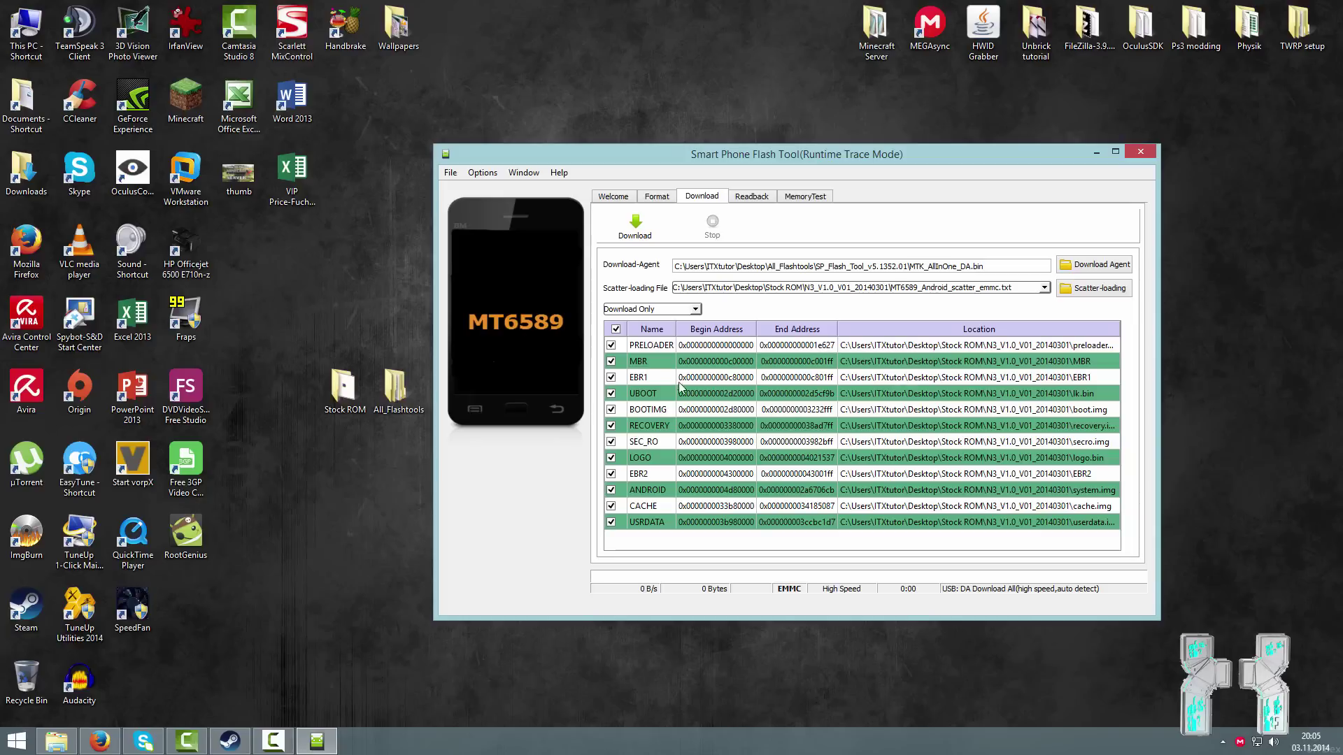
Step: Exclude every partition from MBR to USRDATA from the download, leaving only PRELOADER selected
{"action": "left_click", "coordinate": [610, 361]}
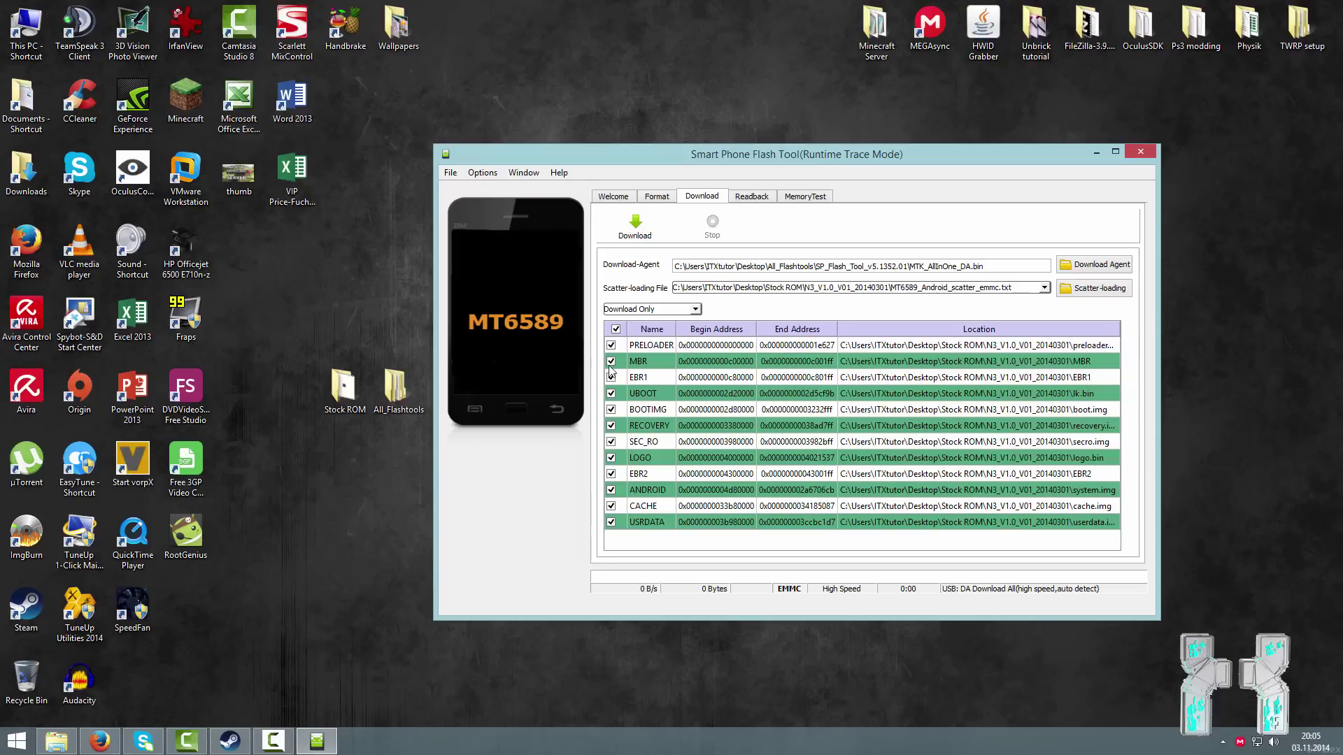
{"action": "left_click", "coordinate": [611, 377]}
{"action": "left_click", "coordinate": [611, 393]}
{"action": "left_click", "coordinate": [611, 409]}
{"action": "left_click", "coordinate": [611, 426]}
{"action": "left_click", "coordinate": [611, 441]}
{"action": "left_click", "coordinate": [610, 457]}
{"action": "left_click", "coordinate": [610, 473]}
{"action": "left_click", "coordinate": [611, 489]}
{"action": "left_click", "coordinate": [610, 505]}
{"action": "left_click", "coordinate": [611, 522]}
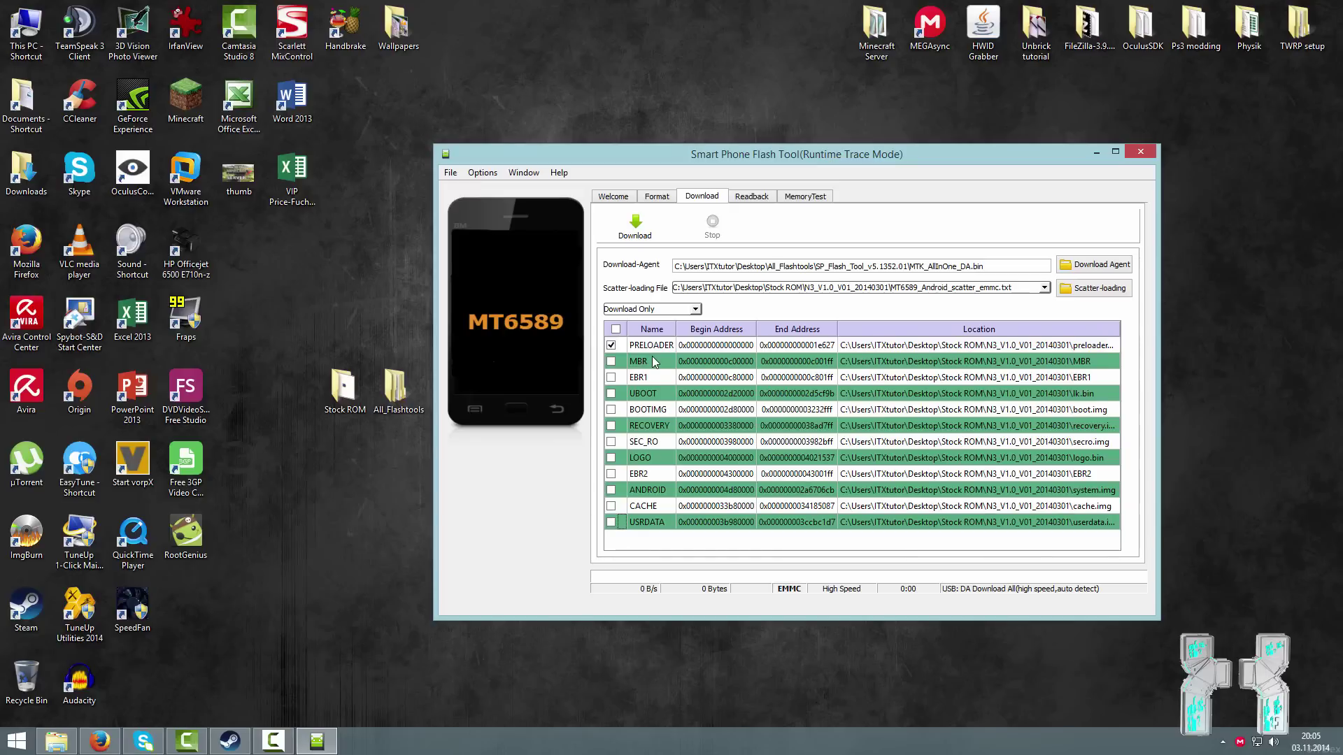
Step: Check the auto format options and select the PRELOADER partition for download again
{"action": "left_click", "coordinate": [656, 199]}
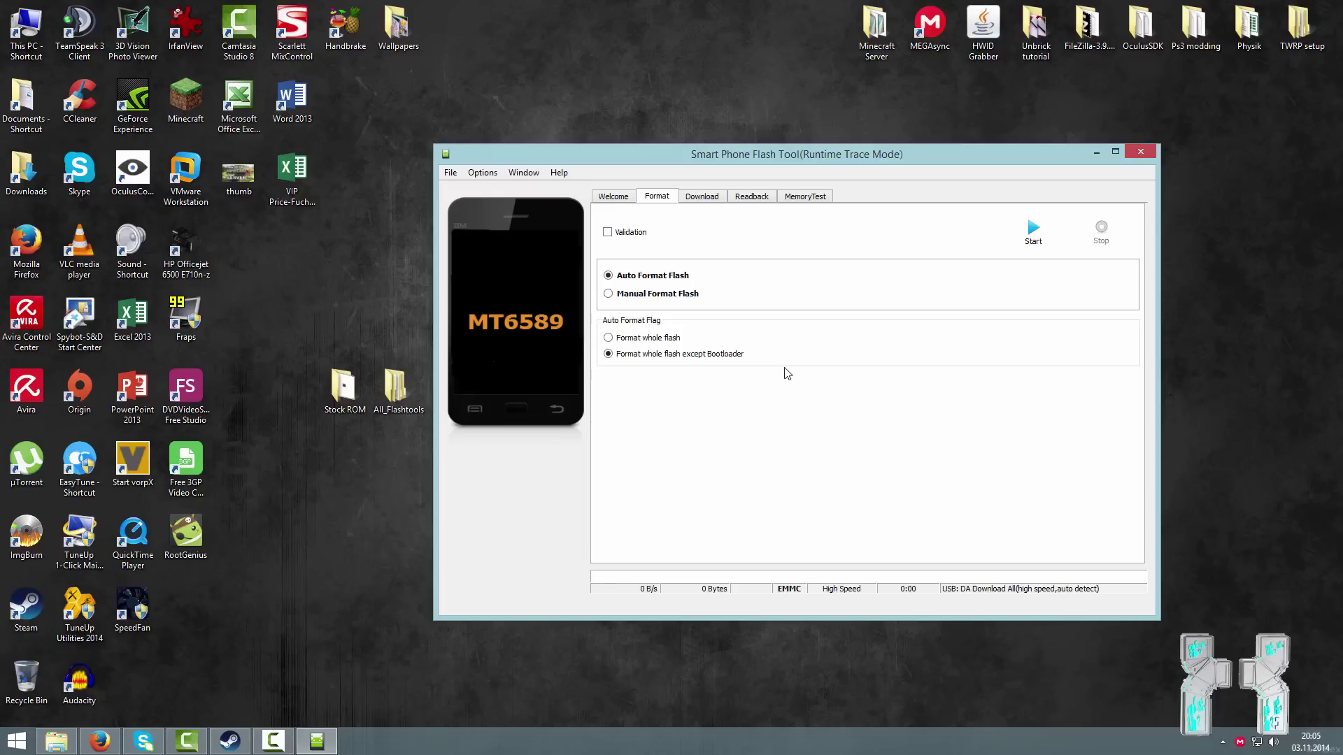
{"action": "left_click", "coordinate": [709, 198]}
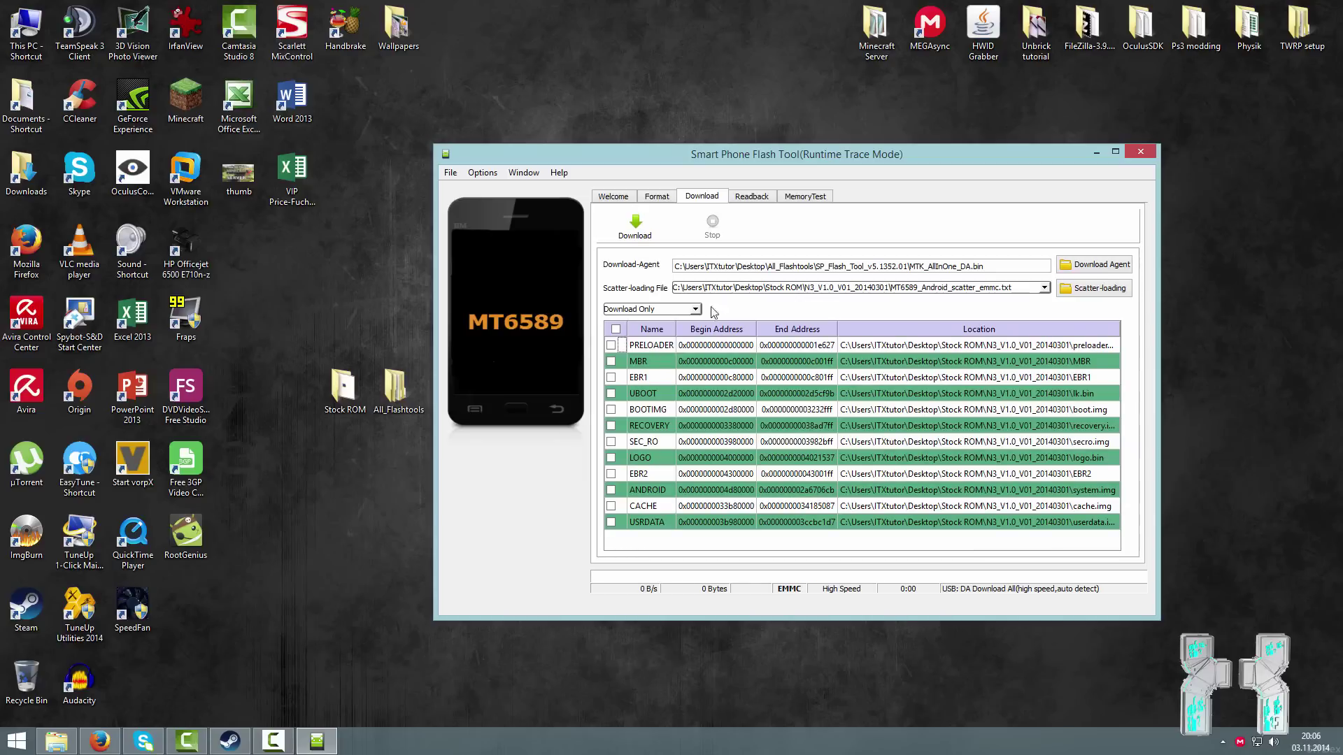
{"action": "left_click", "coordinate": [611, 346]}
Step: Check the PRELOADER image's source folder, then flash only the preloader to the phone and dismiss the completion dialog
{"action": "double_click", "coordinate": [862, 346]}
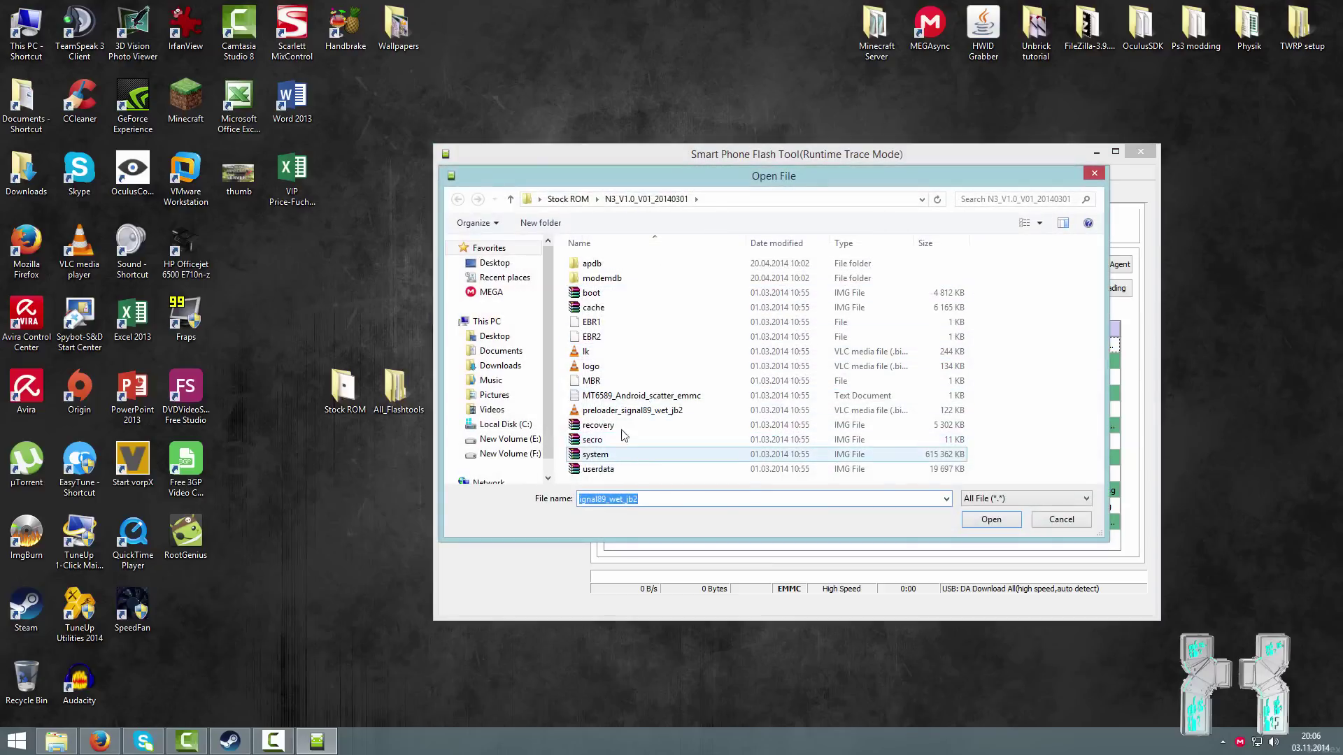
{"action": "left_click_drag", "start_coordinate": [690, 184], "coordinate": [734, 227]}
{"action": "left_click", "coordinate": [1137, 216]}
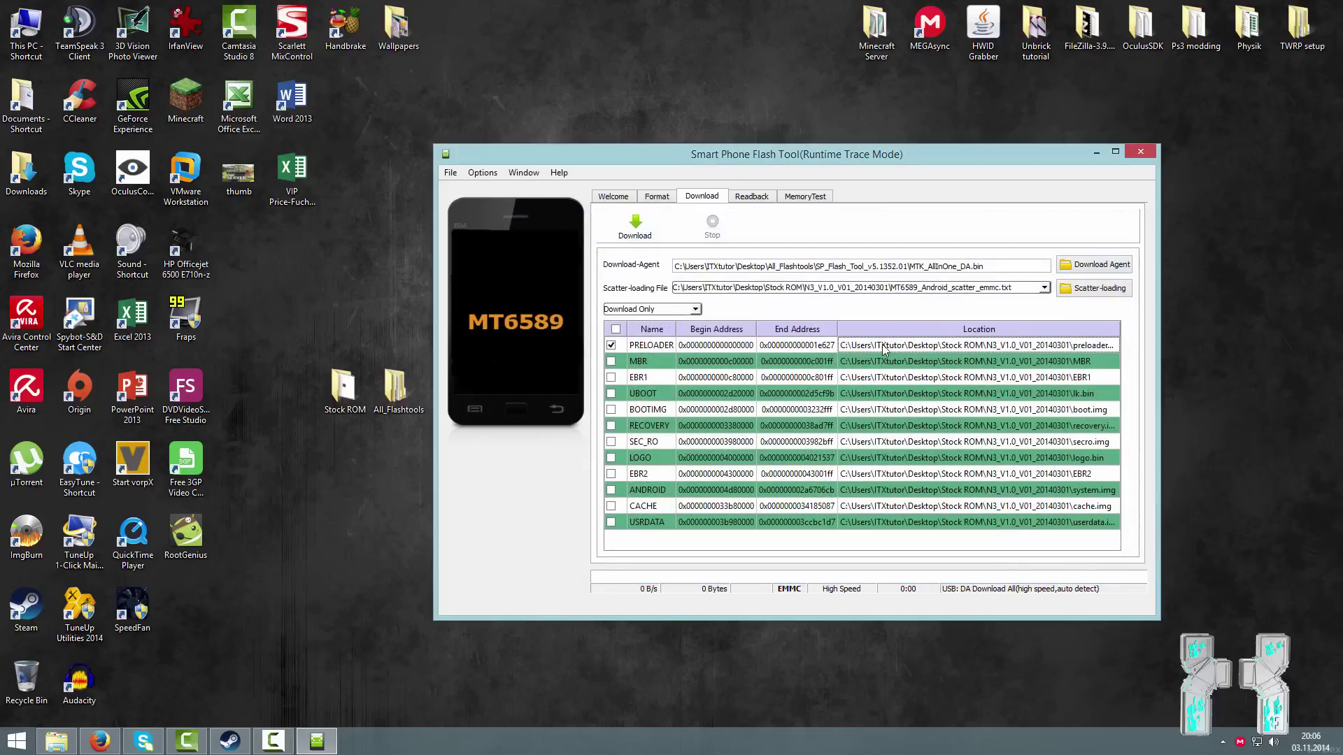
{"action": "left_click", "coordinate": [665, 231]}
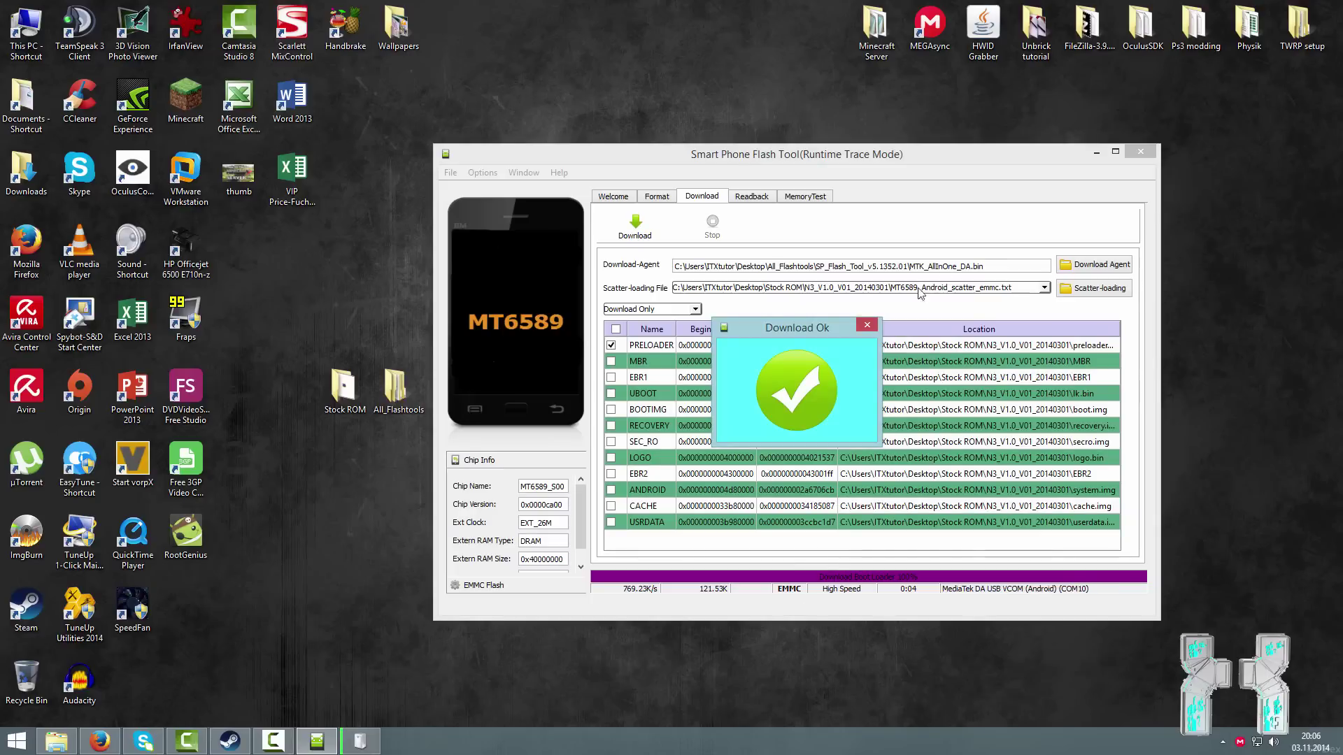
{"action": "left_click", "coordinate": [872, 324]}
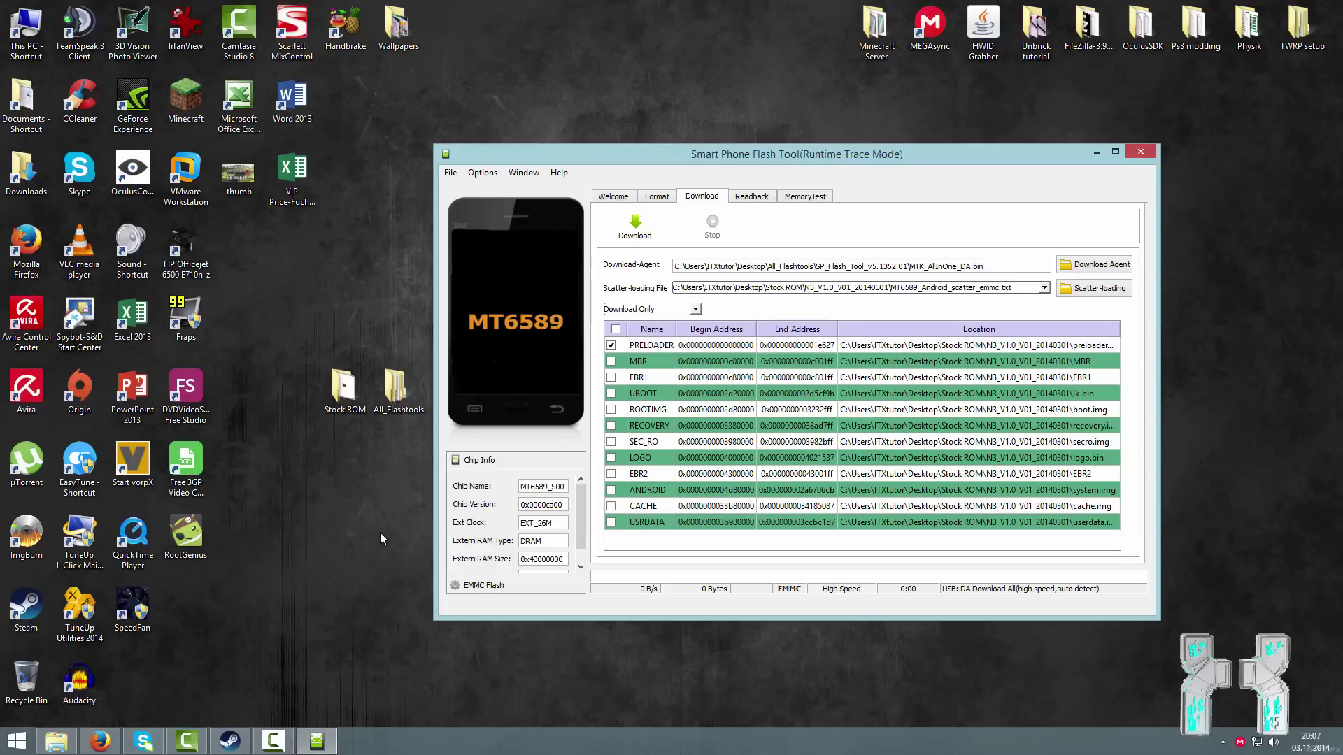
Step: Deselect PRELOADER, select all partitions from MBR to USRDATA, and start the download to the phone
{"action": "left_click", "coordinate": [611, 345]}
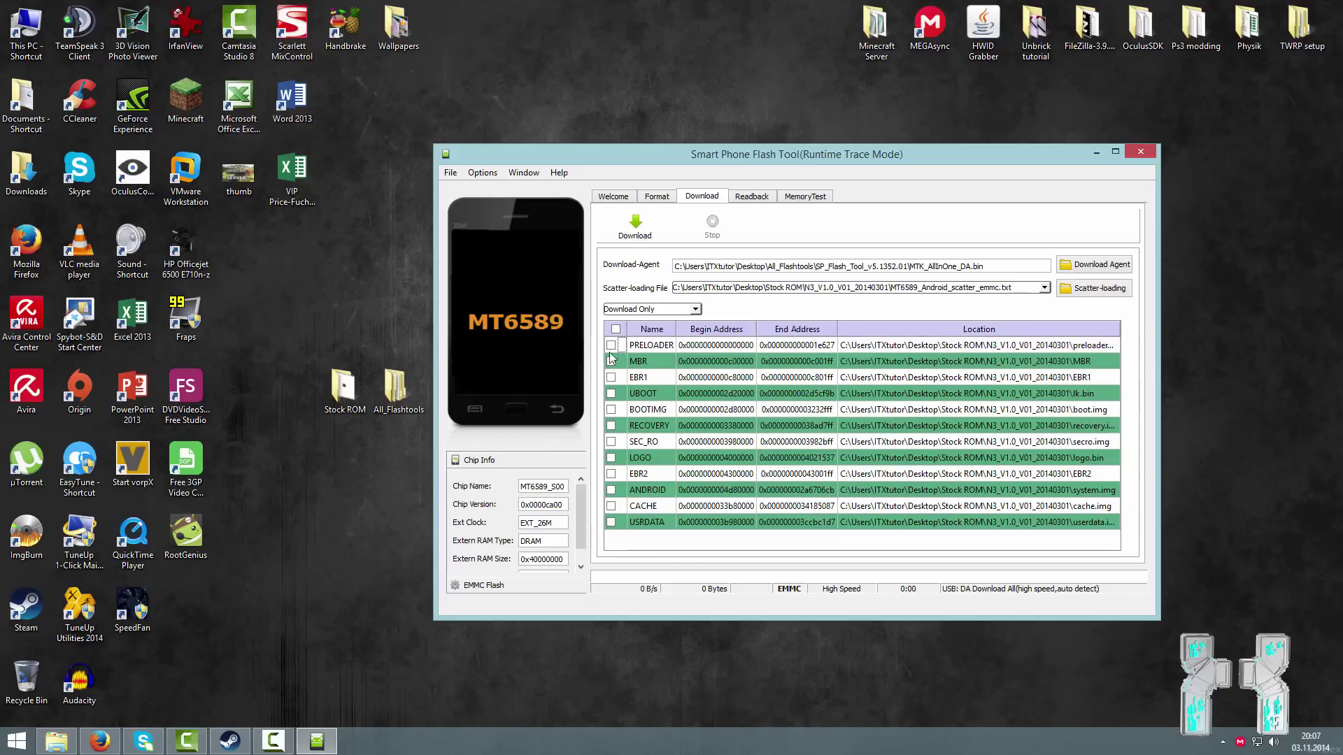
{"action": "left_click", "coordinate": [611, 361]}
{"action": "left_click", "coordinate": [611, 377]}
{"action": "left_click", "coordinate": [611, 393]}
{"action": "left_click", "coordinate": [611, 409]}
{"action": "left_click", "coordinate": [612, 425]}
{"action": "left_click", "coordinate": [611, 442]}
{"action": "left_click", "coordinate": [611, 458]}
{"action": "left_click", "coordinate": [611, 474]}
{"action": "left_click", "coordinate": [612, 490]}
{"action": "left_click", "coordinate": [610, 505]}
{"action": "left_click", "coordinate": [610, 521]}
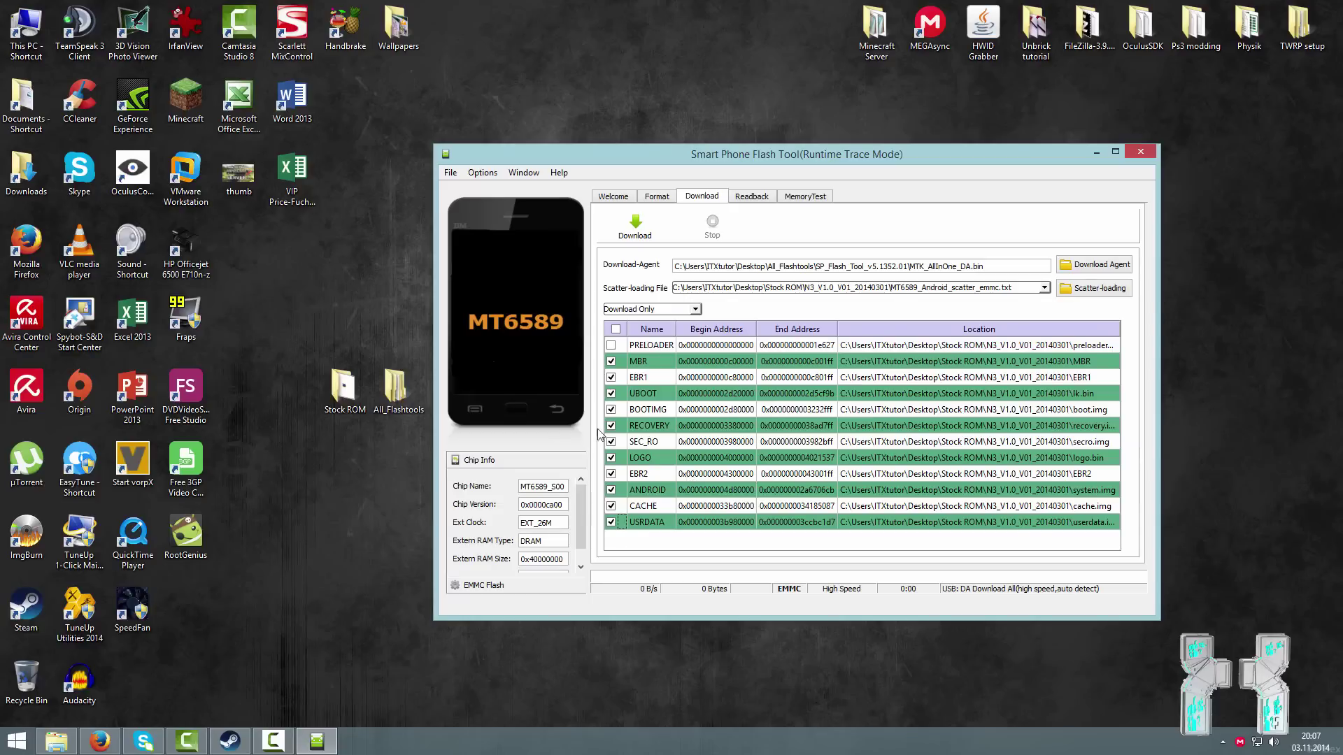
{"action": "left_click", "coordinate": [648, 228]}
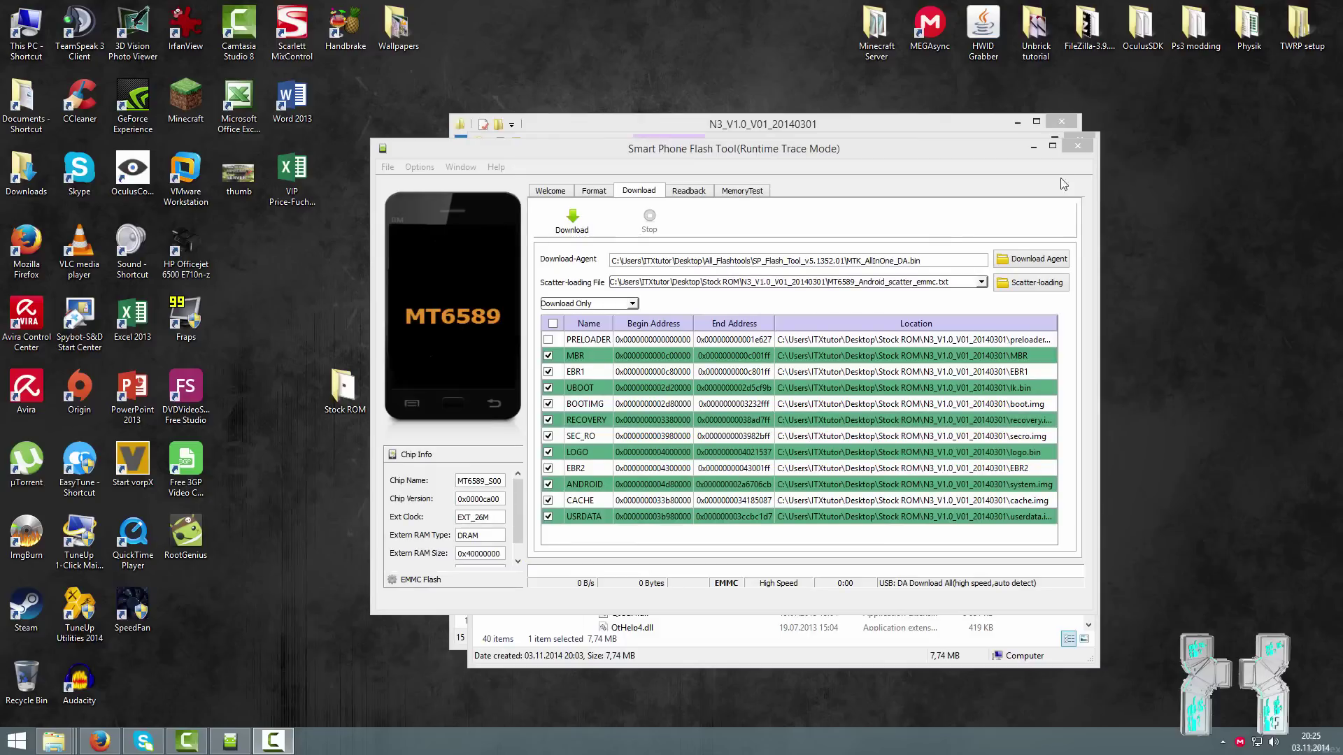
Step: Close the flash tool and the SP_Flash_Tool_v5.1352.01 folder window
{"action": "left_click", "coordinate": [1074, 148]}
{"action": "left_click", "coordinate": [1076, 147]}
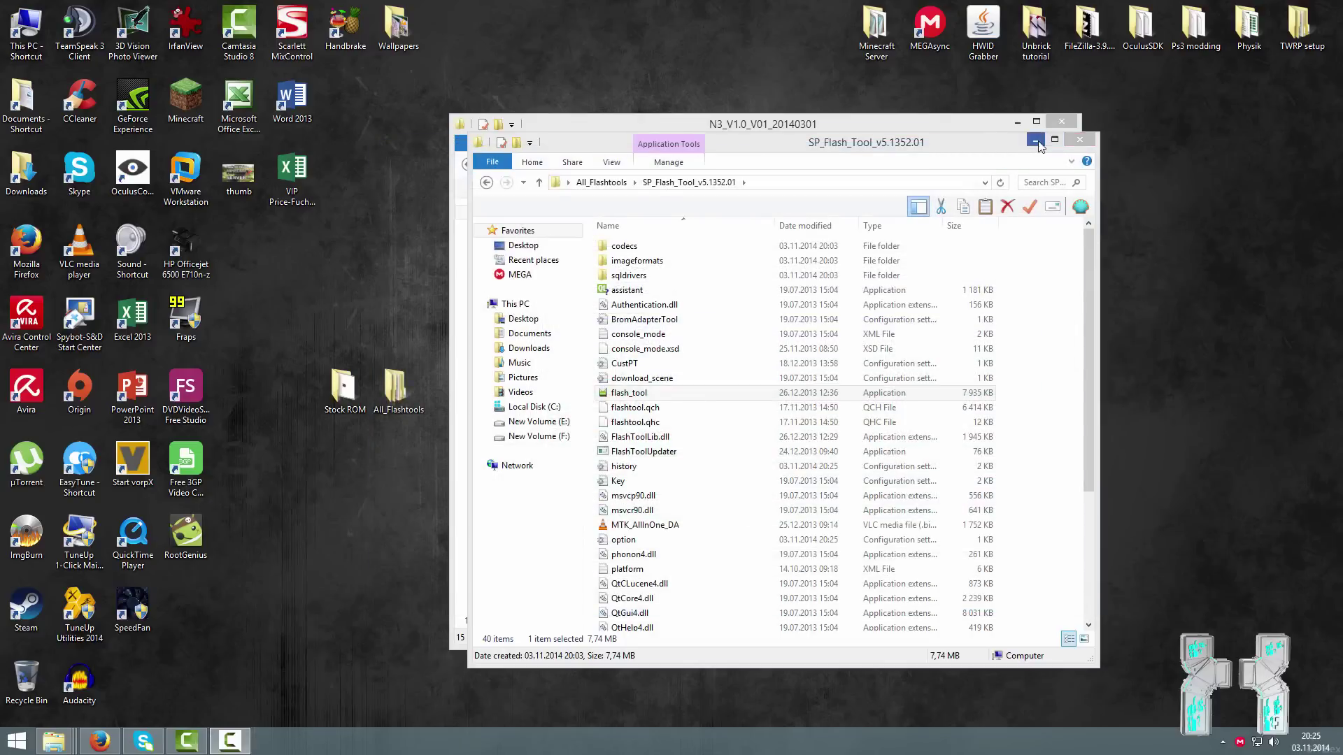
{"action": "left_click", "coordinate": [1080, 140]}
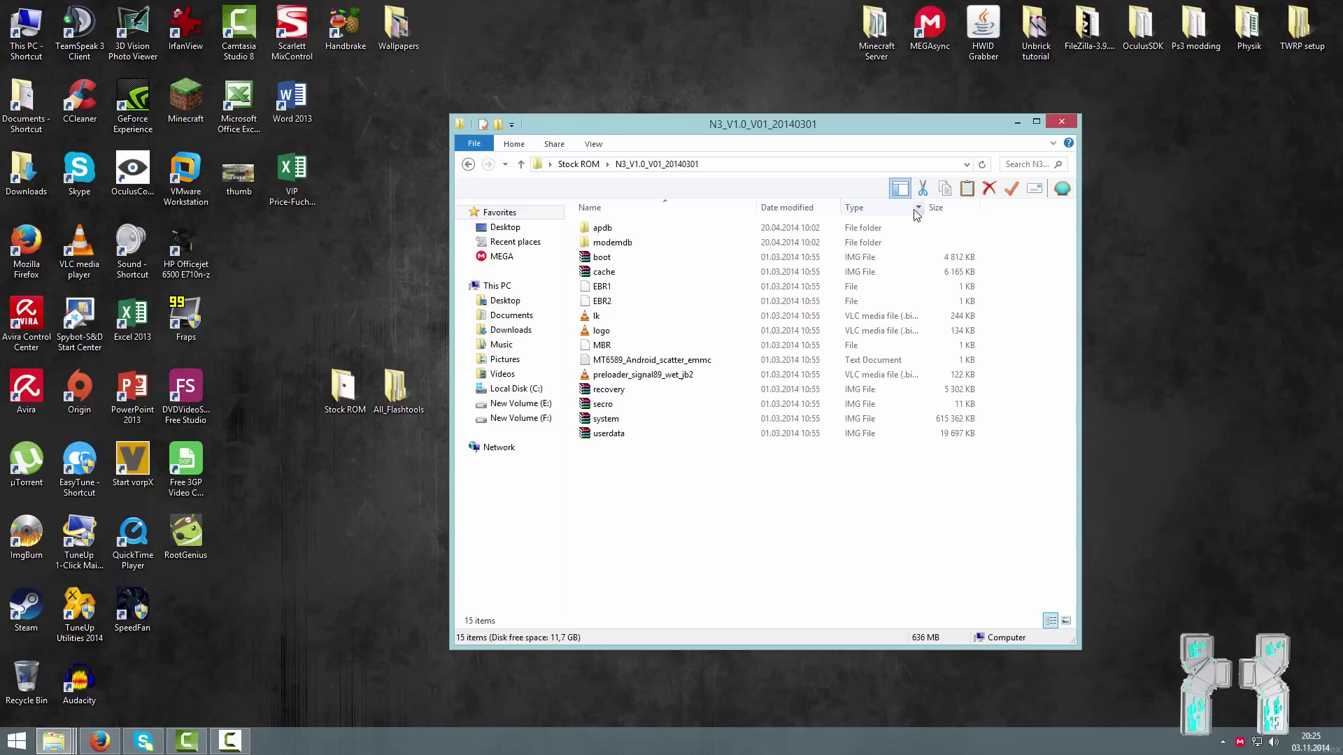
Step: Launch flash_tool again from the SP_Flash_Tool_v5.1352.01 folder inside All_Flashtools on the desktop
{"action": "left_click", "coordinate": [392, 404]}
{"action": "double_click", "coordinate": [393, 404]}
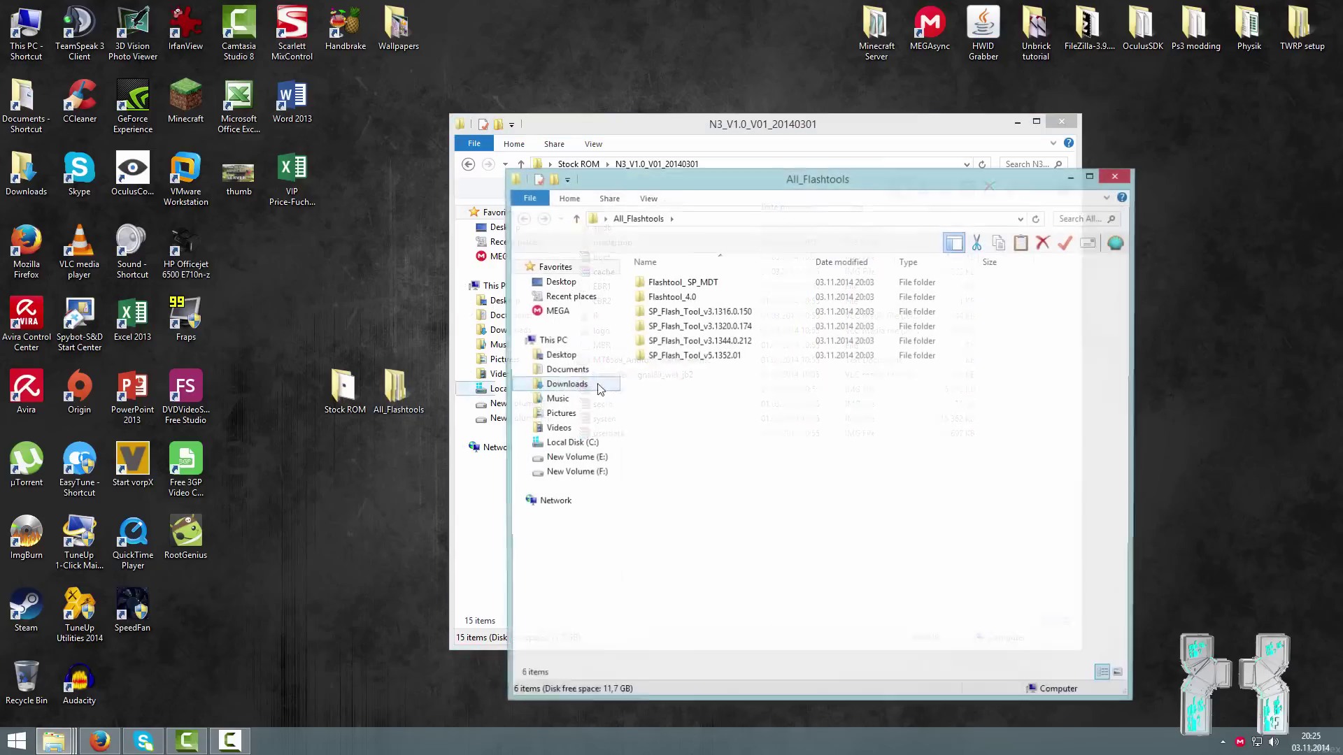
{"action": "double_click", "coordinate": [699, 357]}
{"action": "scroll", "coordinate": [702, 463], "scroll_direction": "down", "scroll_amount": 3}
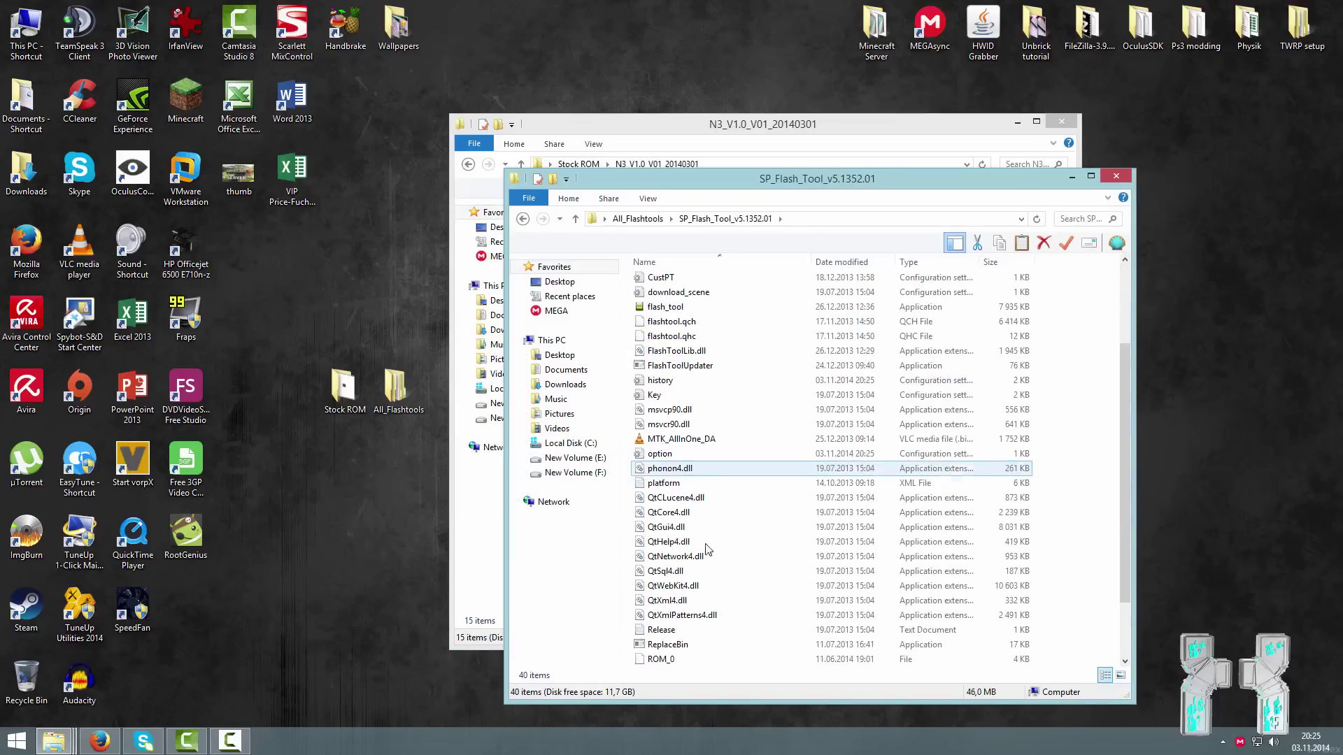
{"action": "scroll", "coordinate": [685, 434], "scroll_direction": "up", "scroll_amount": 2}
{"action": "left_click", "coordinate": [670, 383]}
{"action": "double_click", "coordinate": [670, 383]}
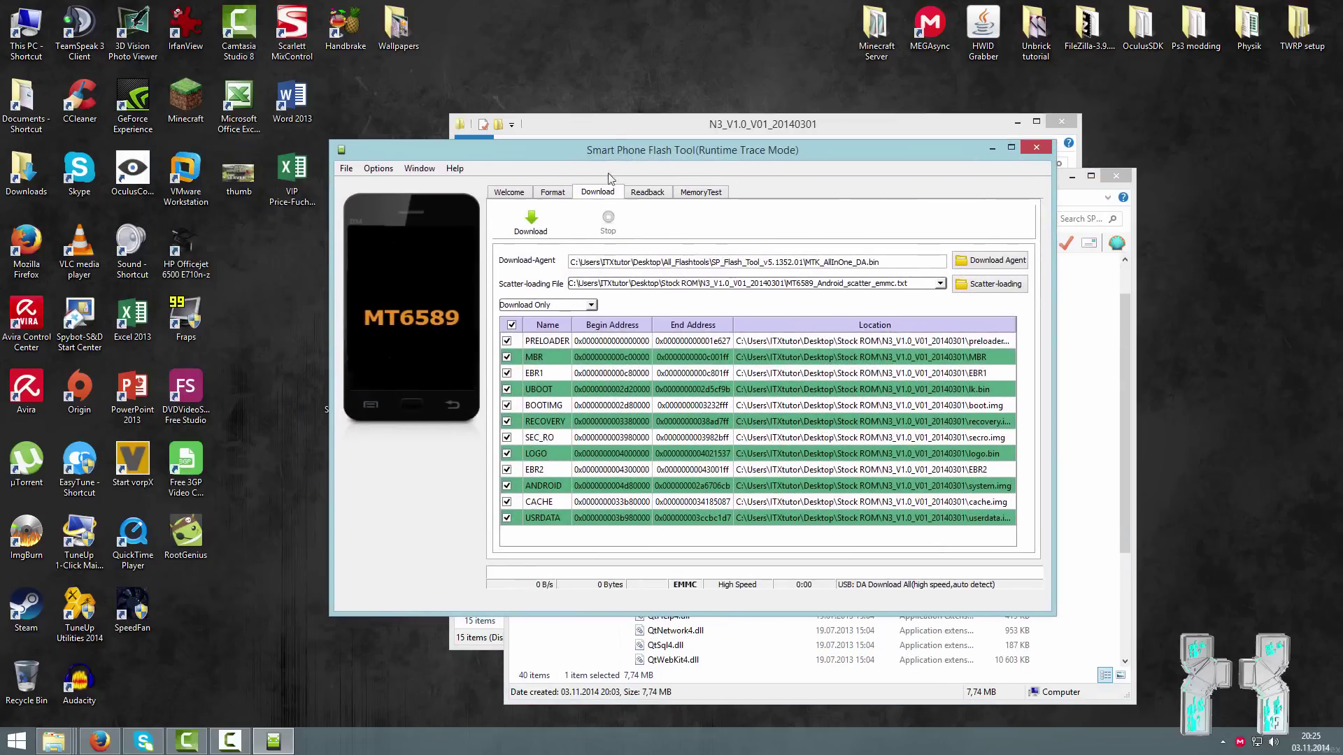
Step: Review the format options and the download partition list, then close the flash tool
{"action": "left_click", "coordinate": [564, 192]}
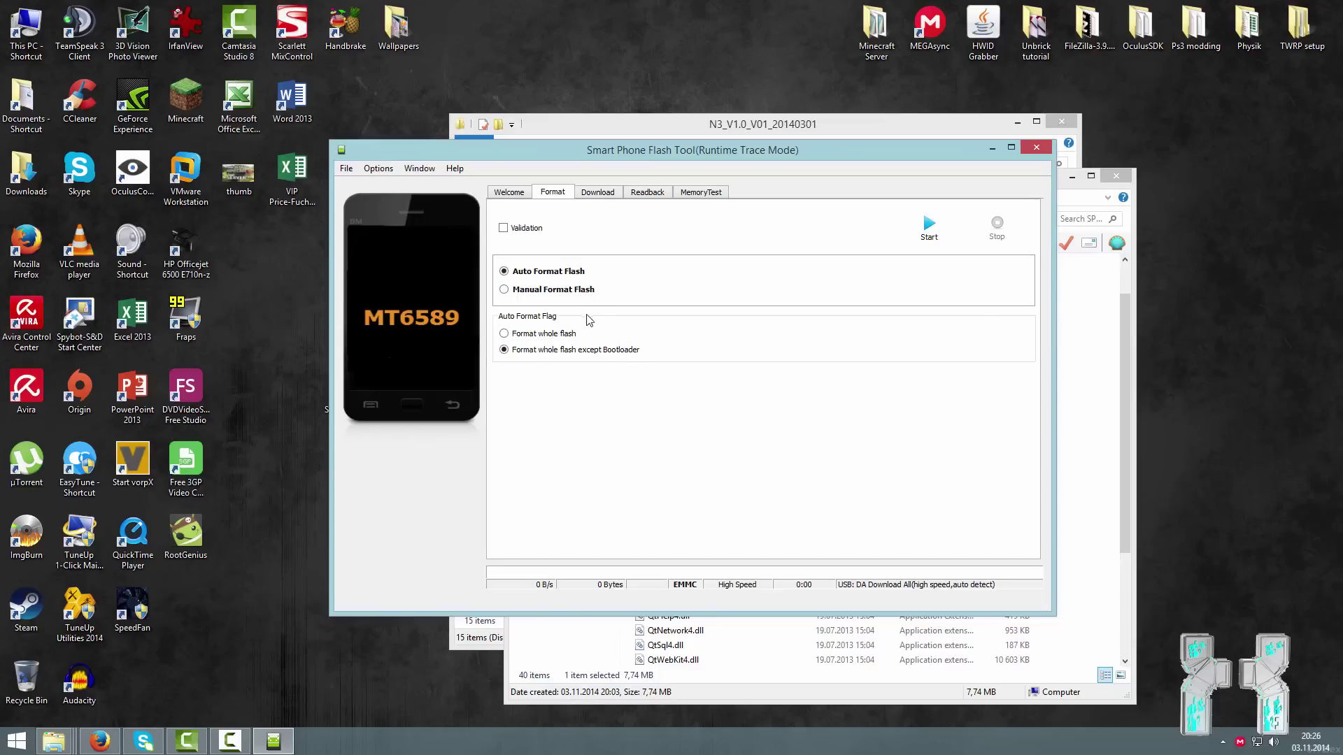
{"action": "left_click", "coordinate": [592, 196]}
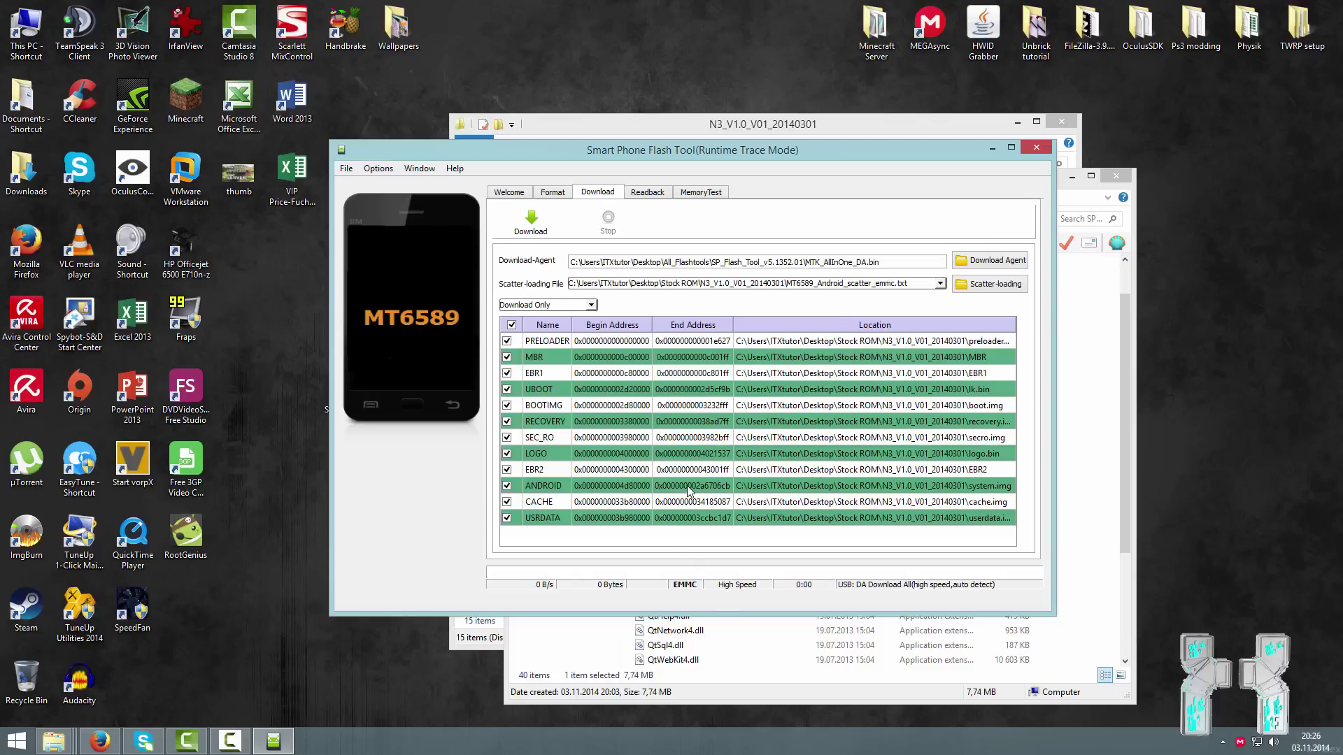
{"action": "left_click", "coordinate": [1034, 149]}
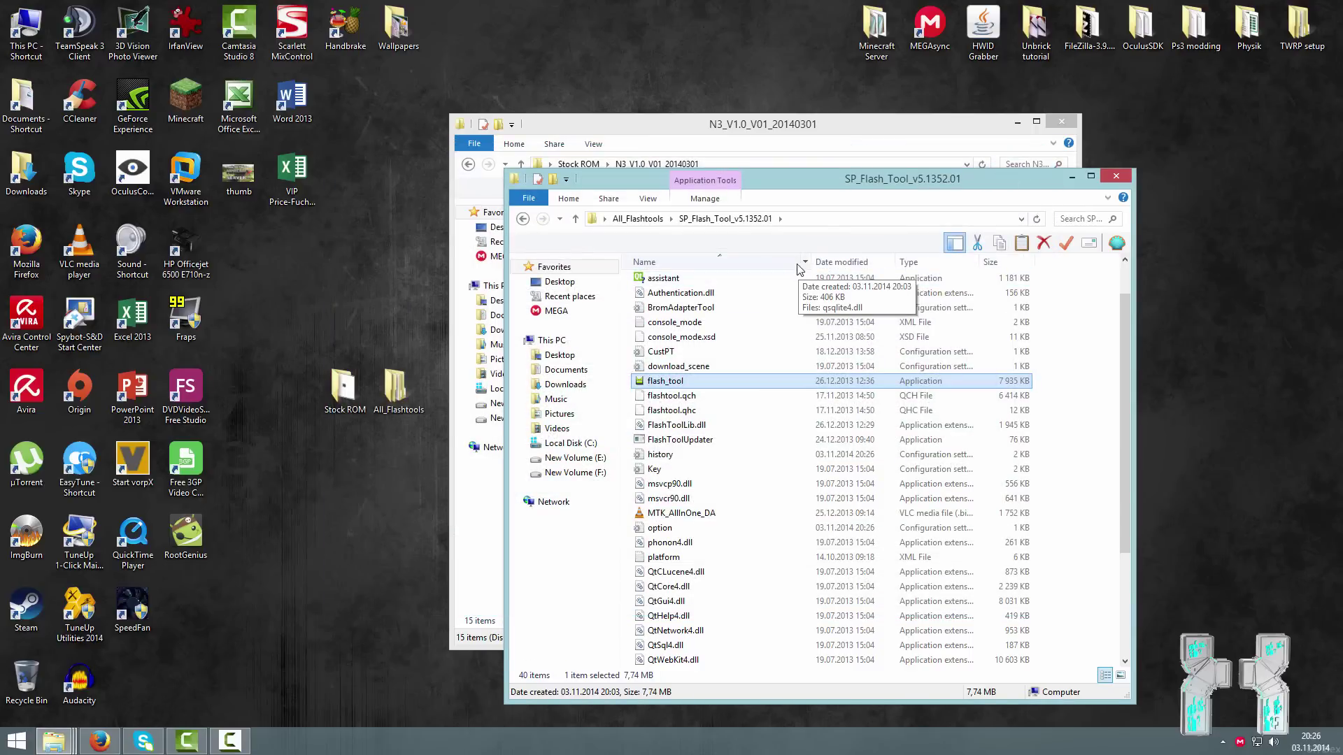
Step: Return the flash tool window to the All_Flashtools folder and close the N3_V1.0_V01_20140301 folder window
{"action": "left_click", "coordinate": [783, 130]}
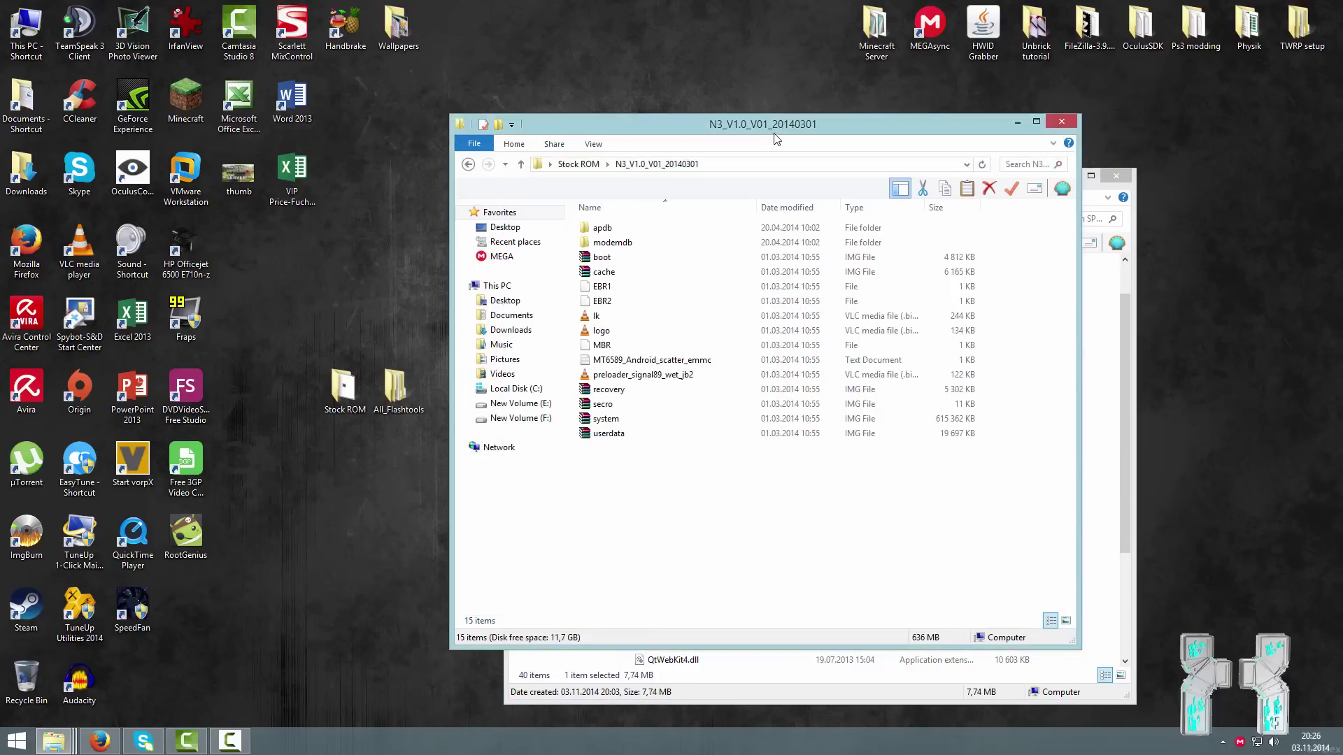
{"action": "left_click_drag", "start_coordinate": [774, 138], "coordinate": [477, 97]}
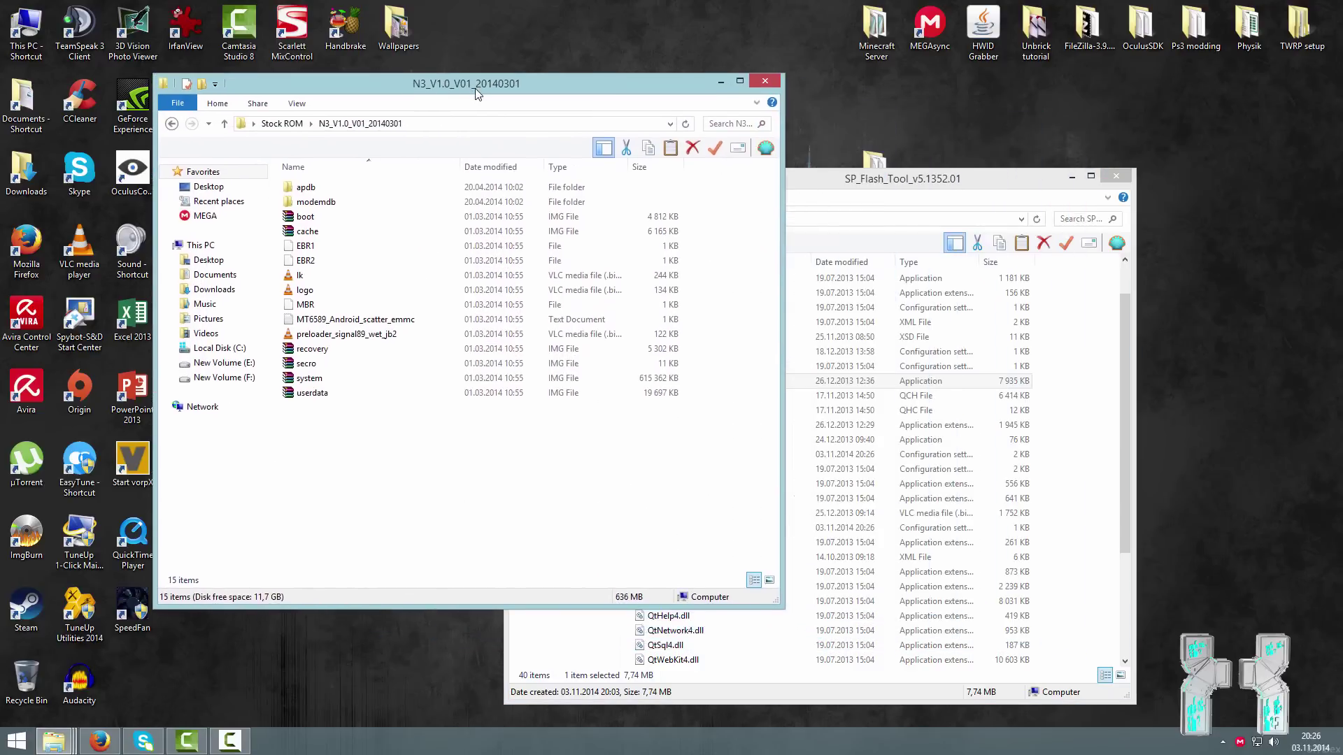
{"action": "left_click", "coordinate": [870, 323]}
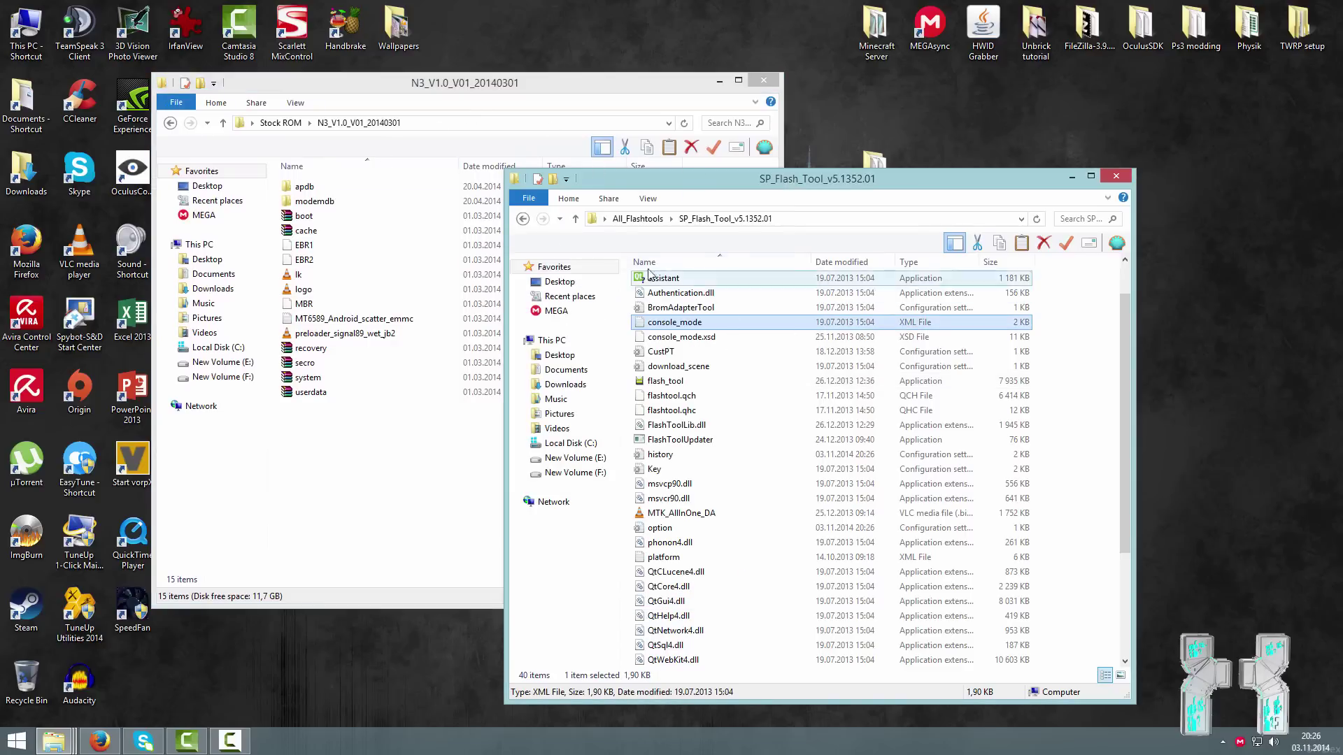
{"action": "left_click", "coordinate": [522, 218]}
{"action": "left_click", "coordinate": [763, 80]}
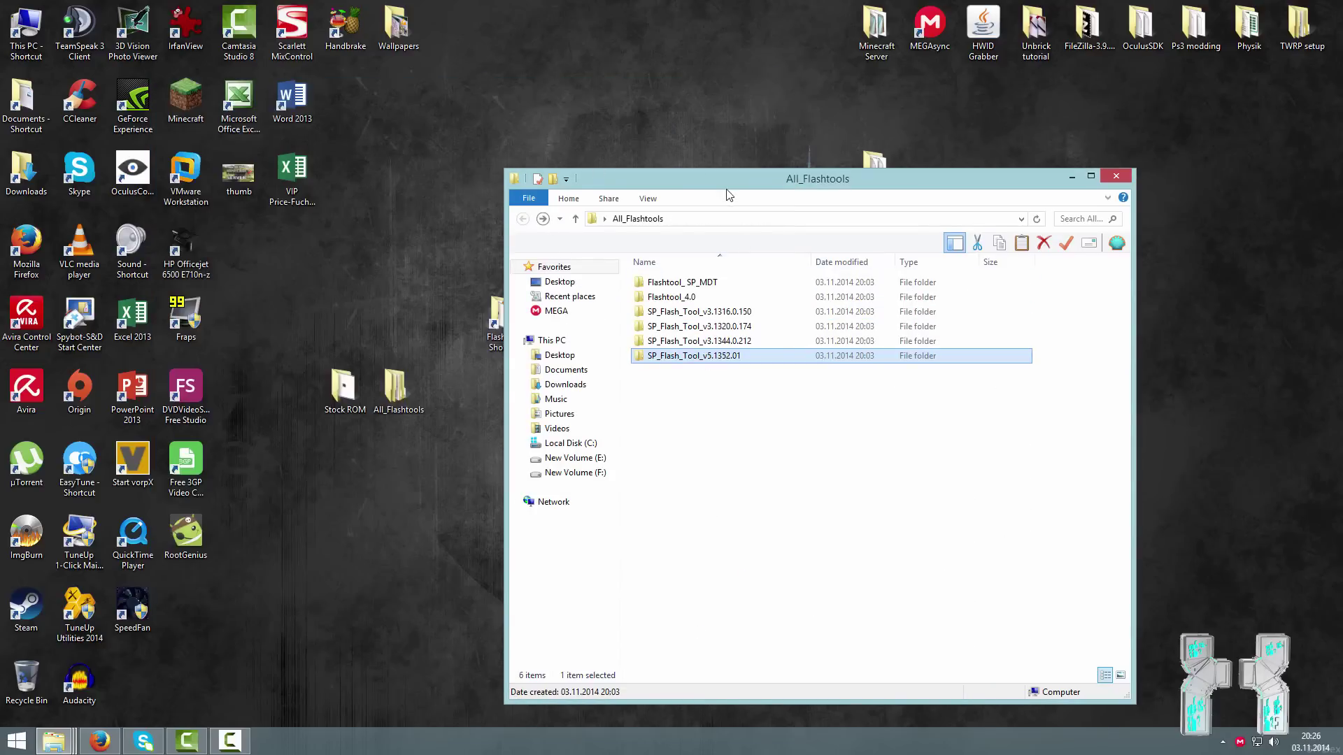
Step: Look over the SP Flash Tool versions available in All_Flashtools, then close the folder
{"action": "left_click_drag", "start_coordinate": [727, 193], "coordinate": [568, 136]}
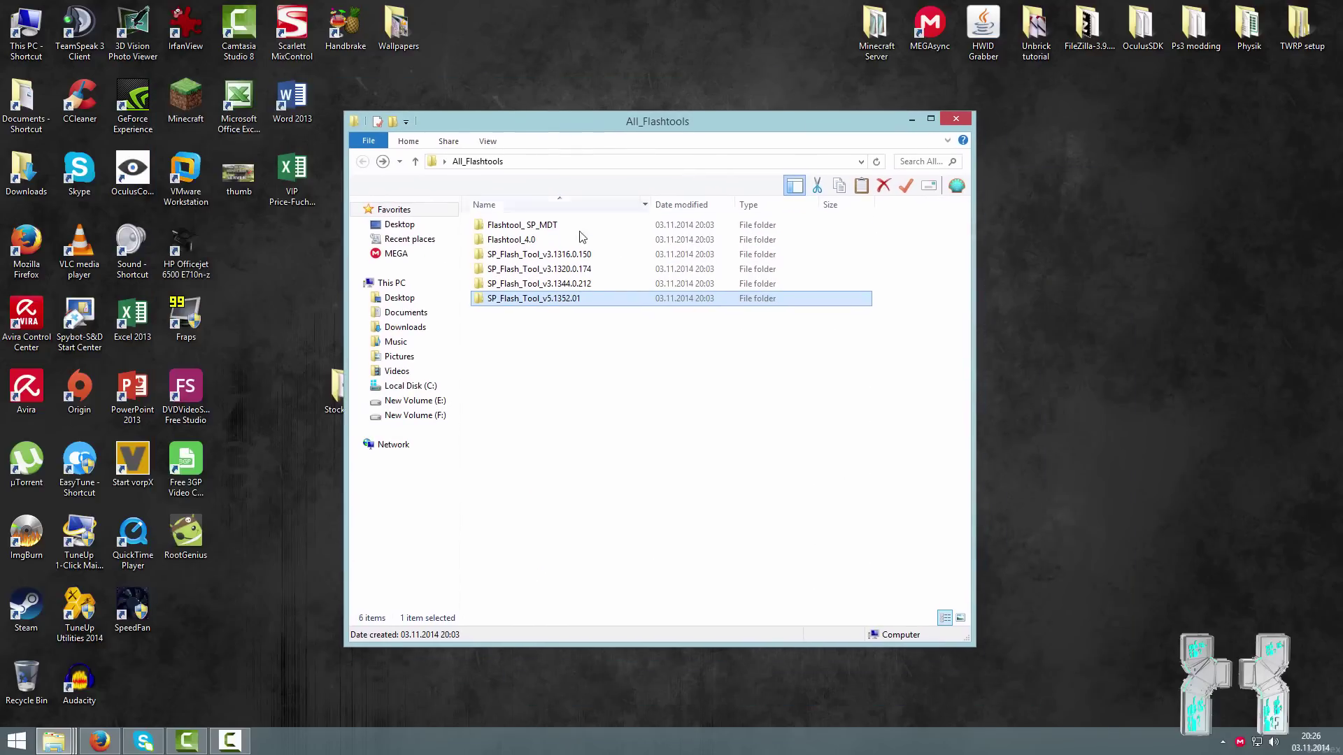
{"action": "left_click", "coordinate": [559, 299]}
{"action": "left_click", "coordinate": [605, 297]}
{"action": "left_click", "coordinate": [582, 255]}
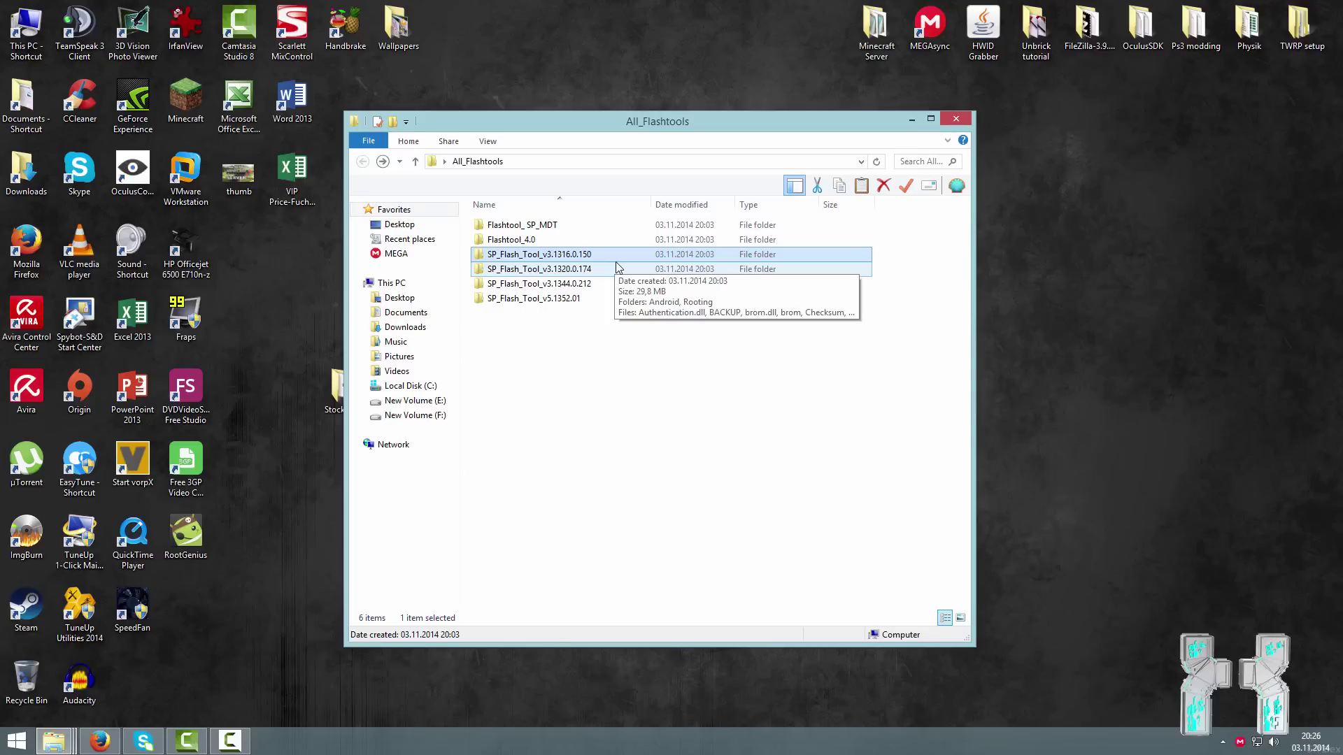
{"action": "left_click", "coordinate": [595, 329]}
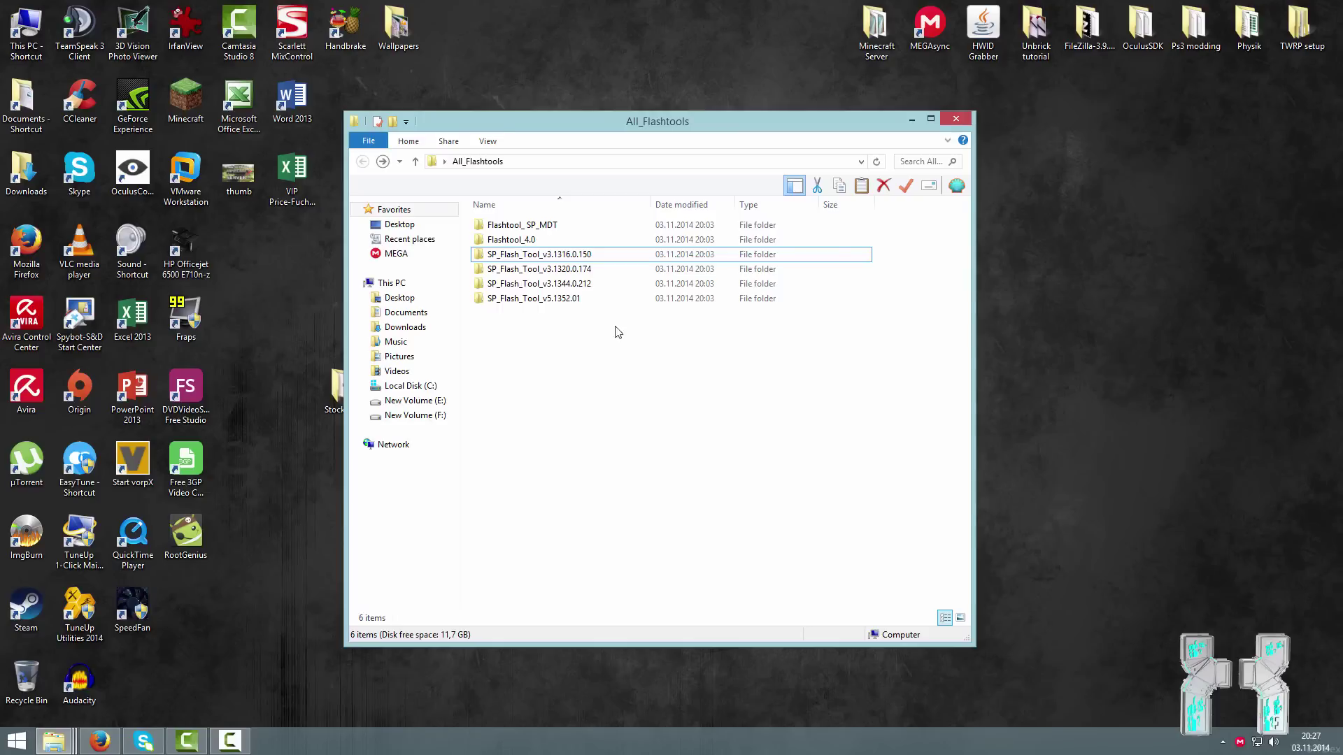
{"action": "left_click", "coordinate": [956, 119]}
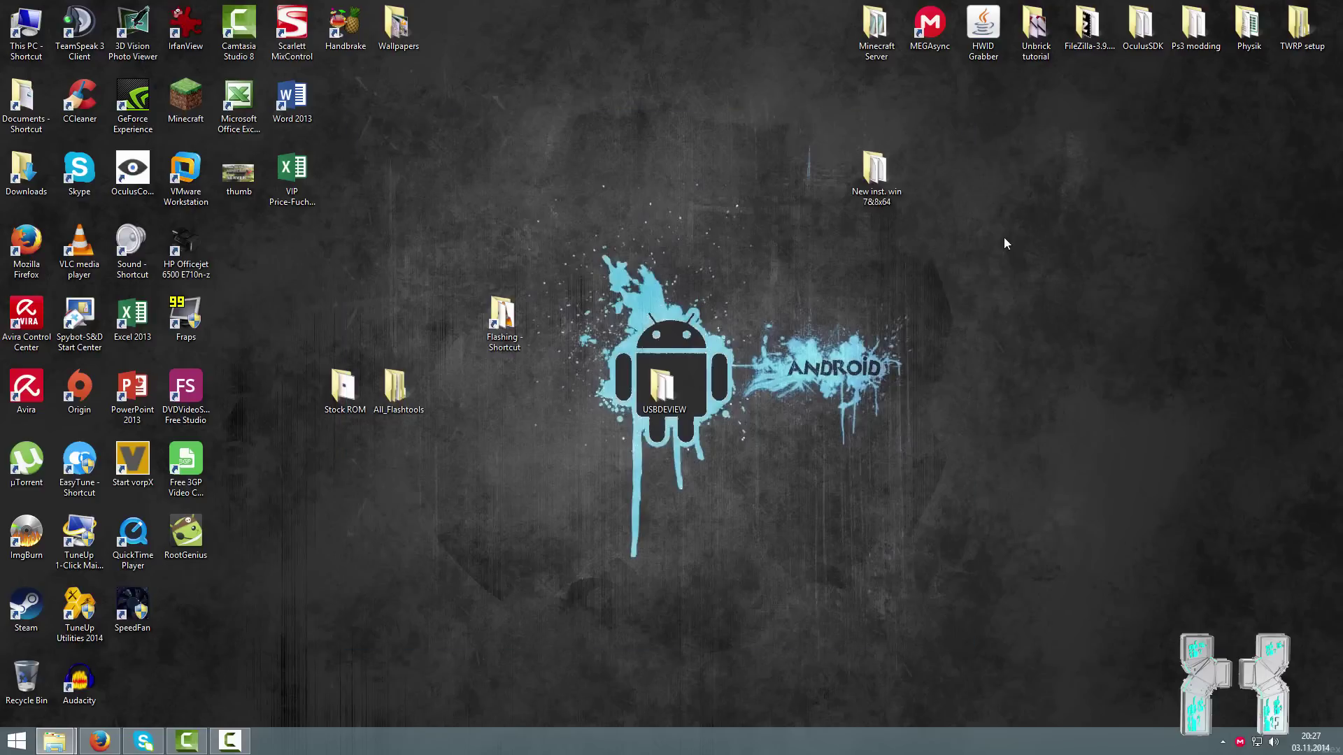